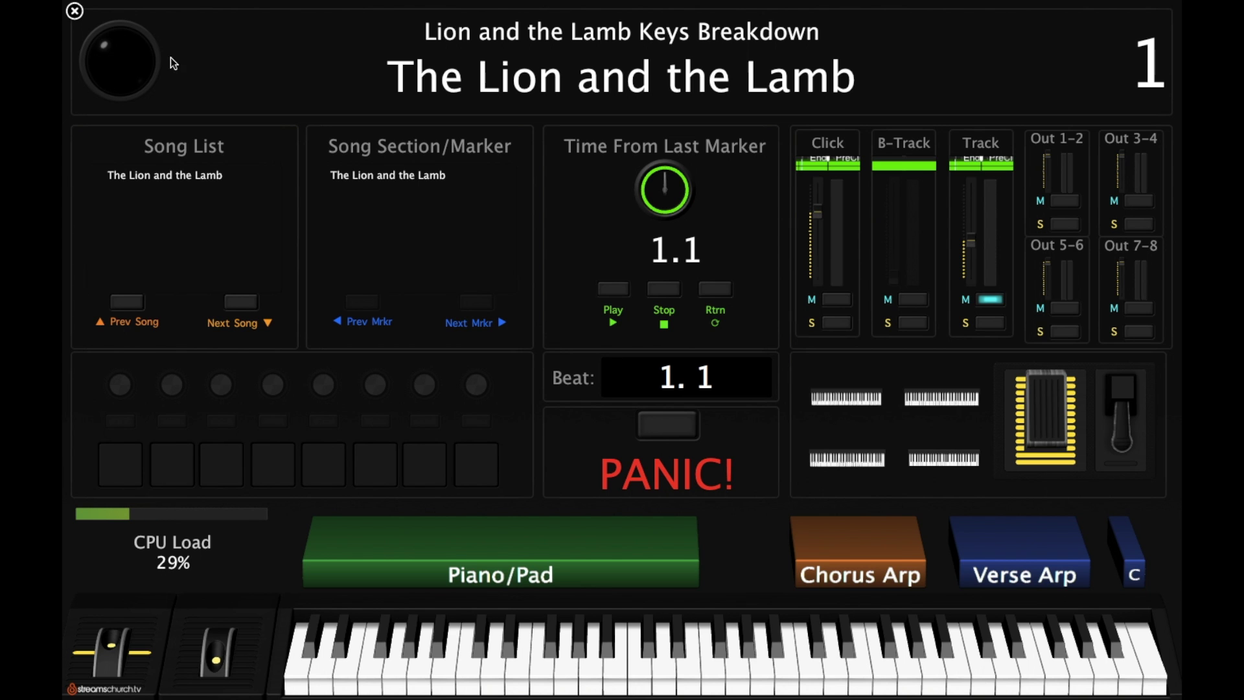
{"action": "left_click", "coordinate": [76, 12]}
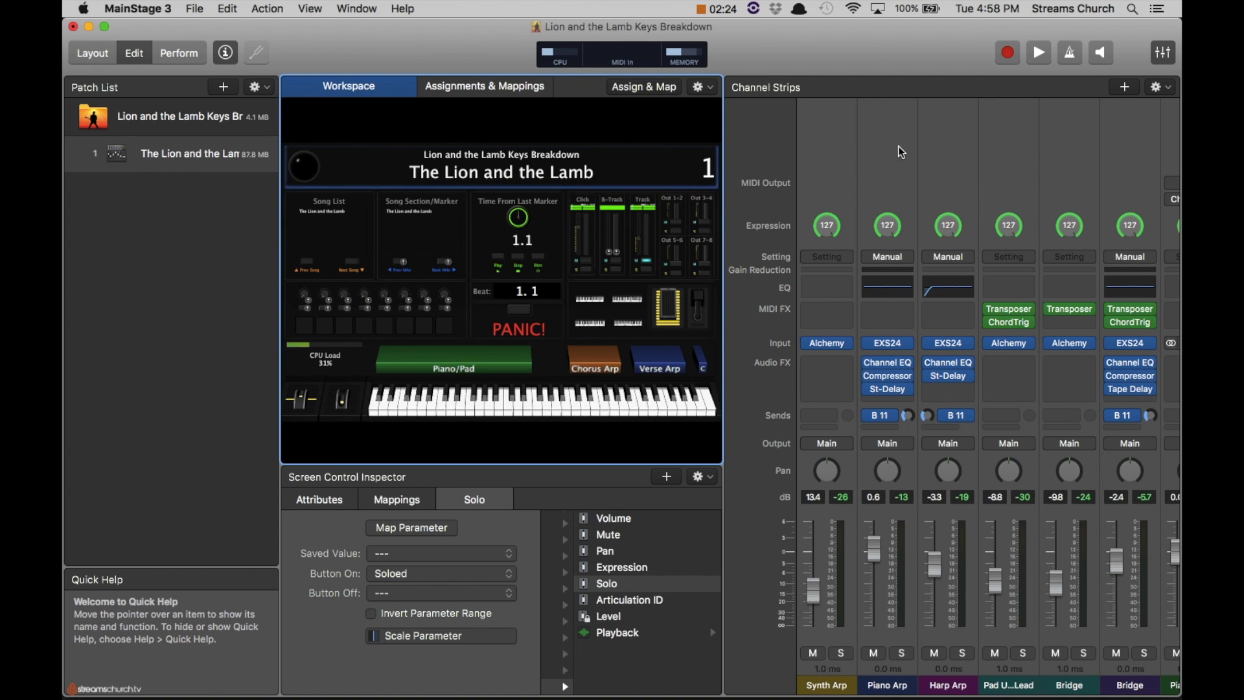
{"action": "scroll", "coordinate": [907, 151], "scroll_direction": "right", "scroll_amount": 5}
{"action": "scroll", "coordinate": [908, 152], "scroll_direction": "right", "scroll_amount": 7}
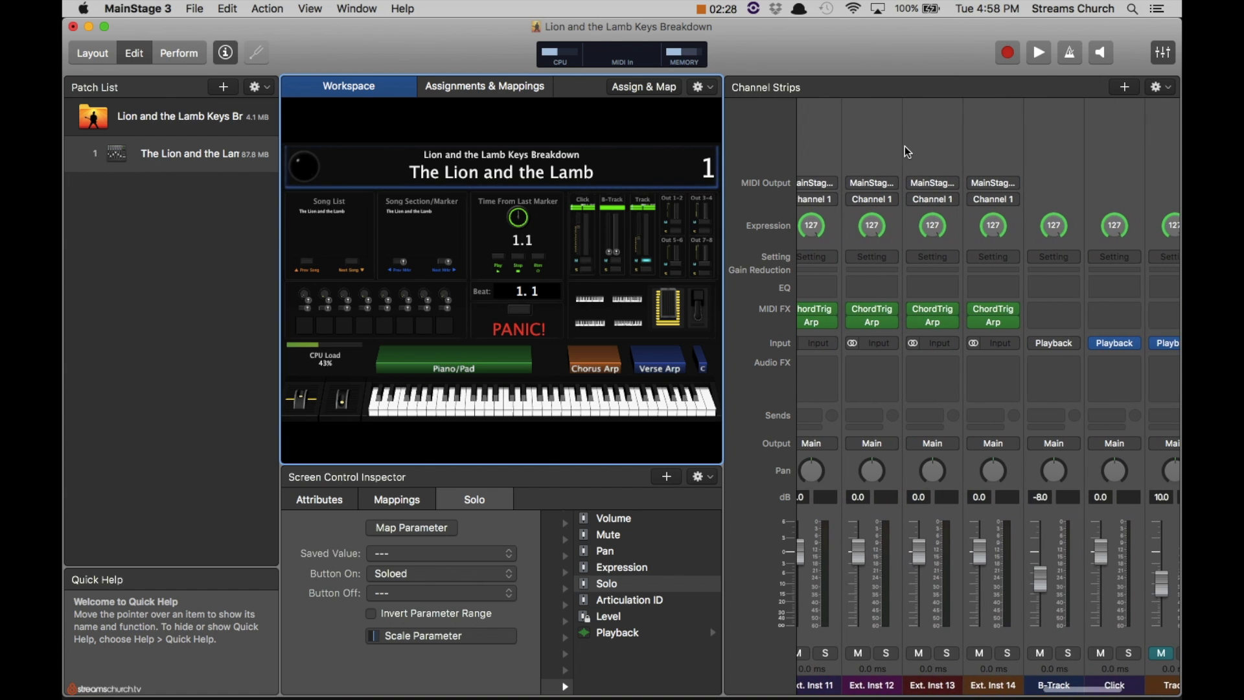
{"action": "scroll", "coordinate": [907, 152], "scroll_direction": "left", "scroll_amount": 12}
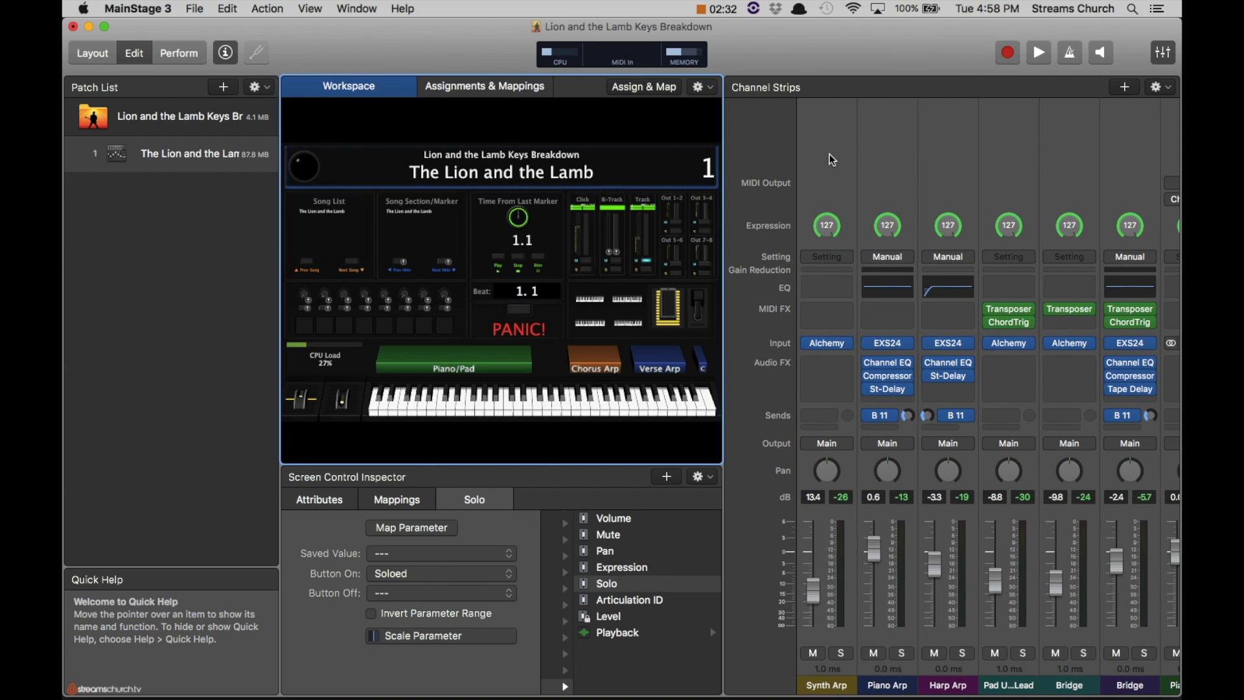
- Close the already-open Audio MIDI Setup window from the window overview
{"action": "key", "text": "ctrl+Up"}
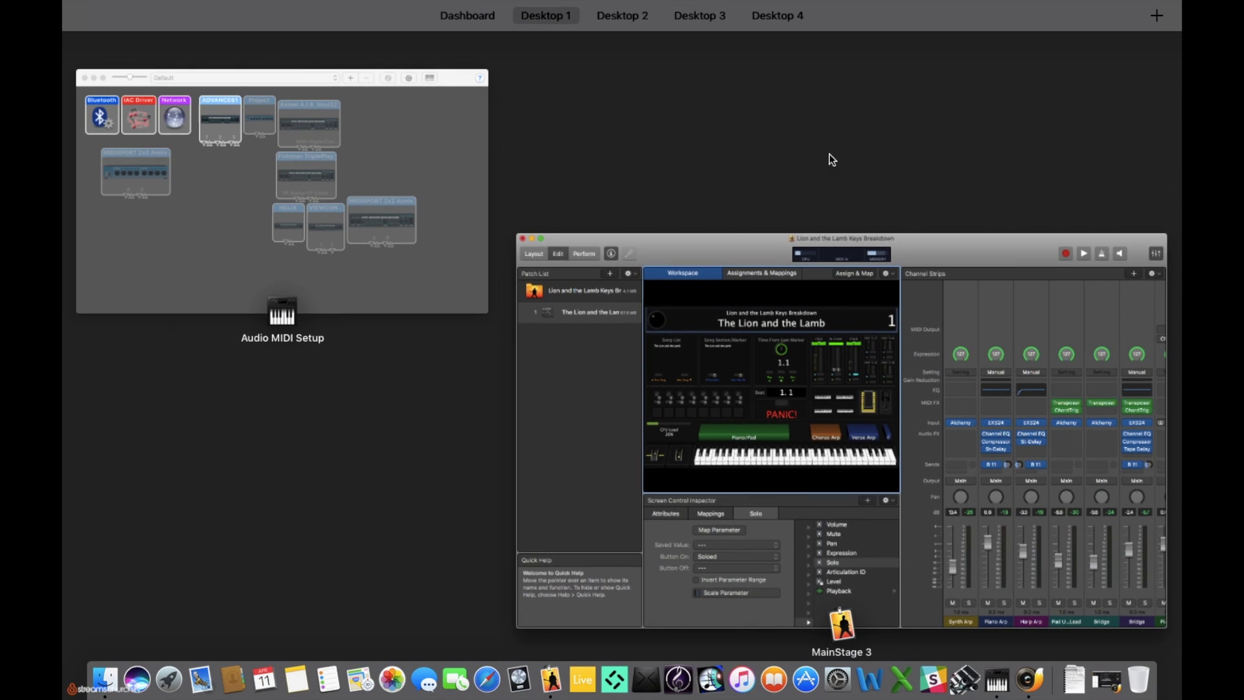
{"action": "left_click", "coordinate": [453, 146]}
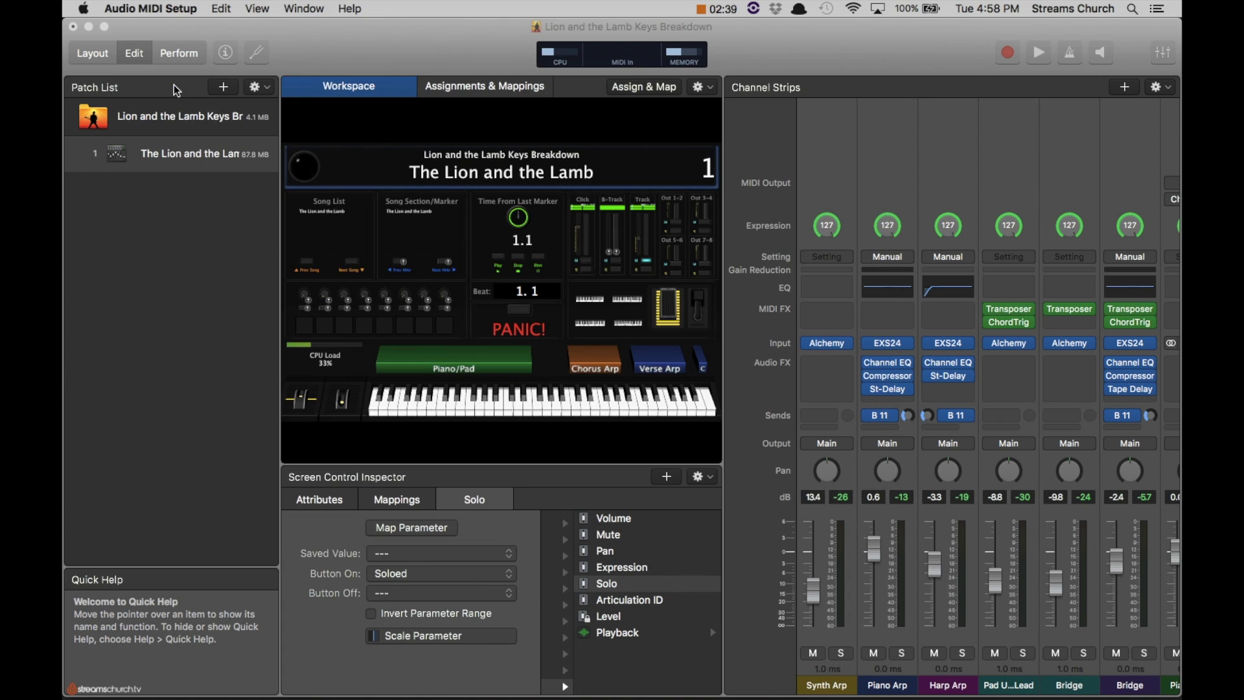
{"action": "left_click", "coordinate": [172, 84]}
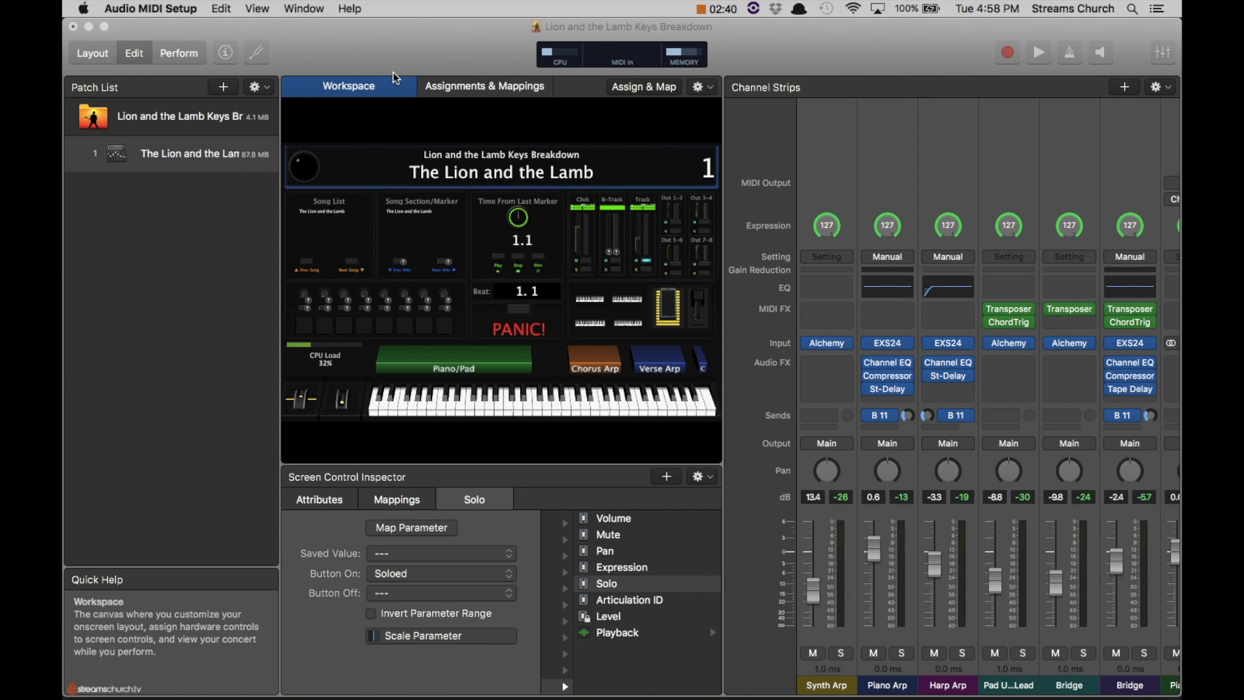
- Relaunch Audio MIDI Setup via Spotlight and show the MIDI Studio window, repositioned
{"action": "key", "text": "super+space"}
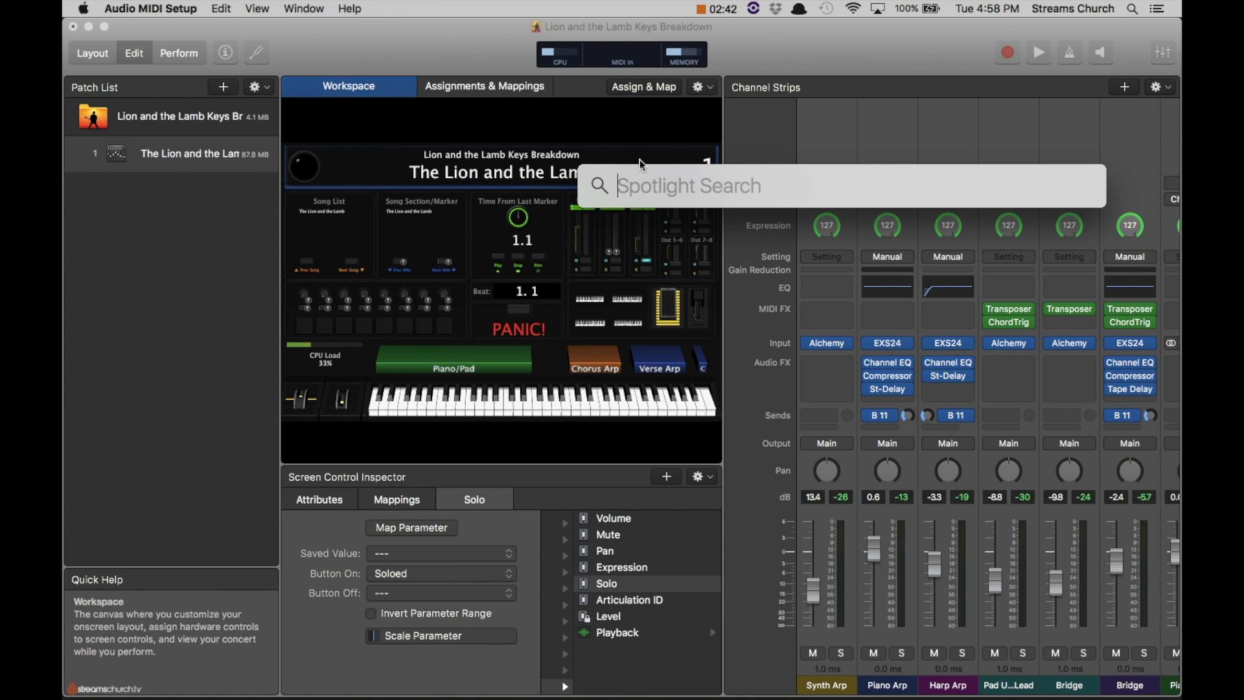
{"action": "type", "text": "audio"}
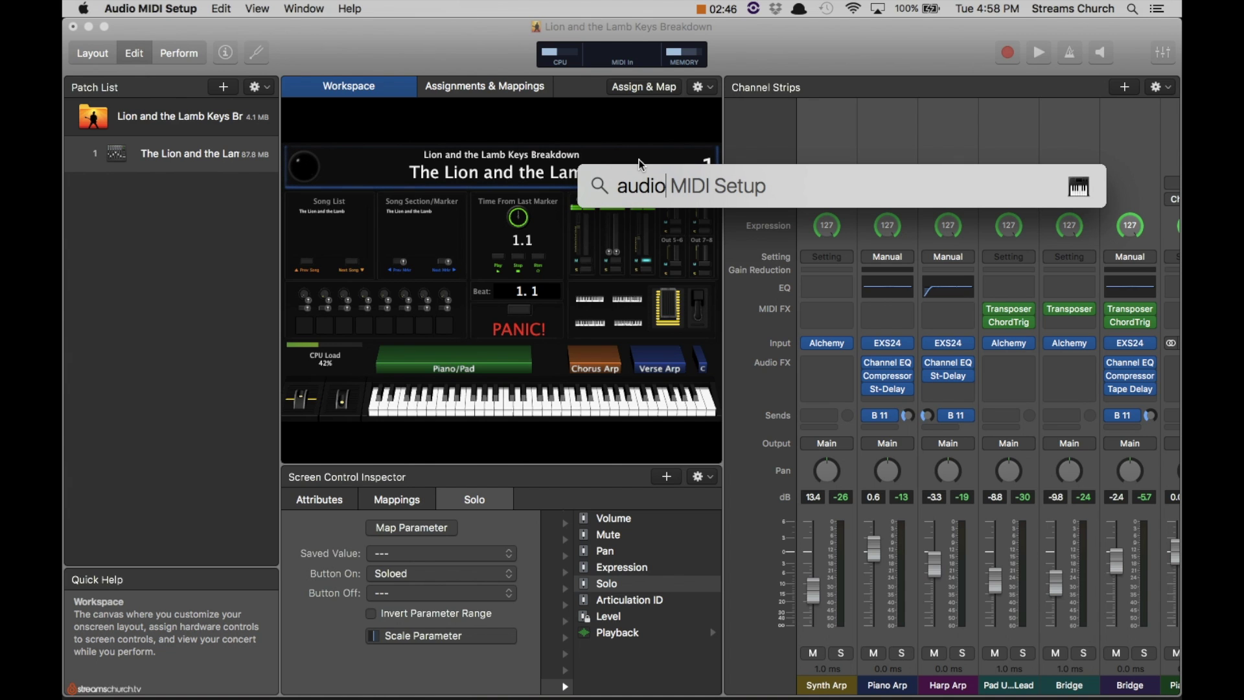
{"action": "key", "text": "Return"}
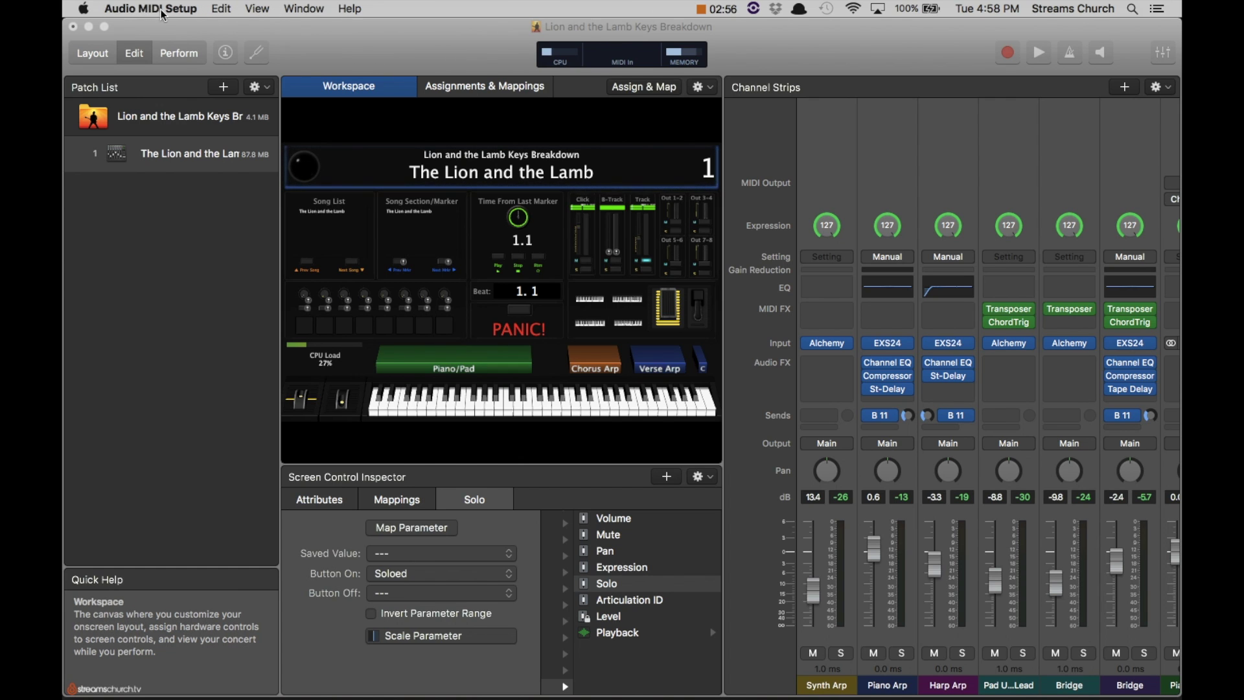
{"action": "left_click", "coordinate": [303, 8]}
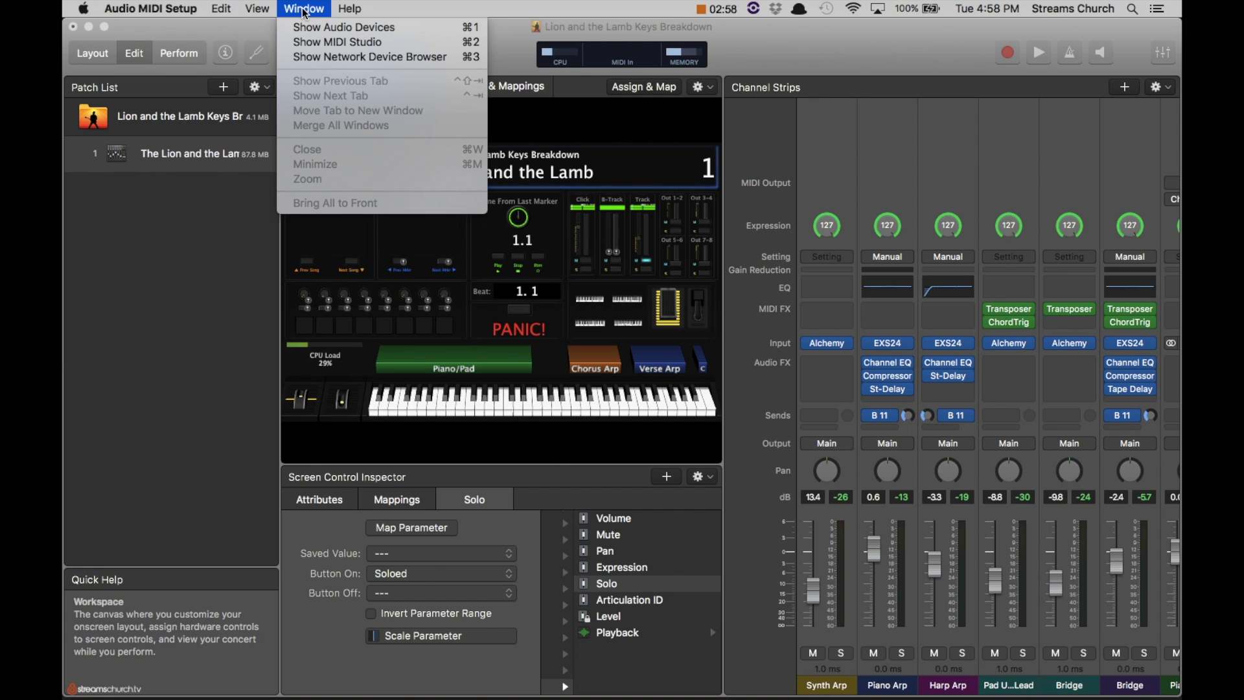
{"action": "left_click", "coordinate": [317, 44]}
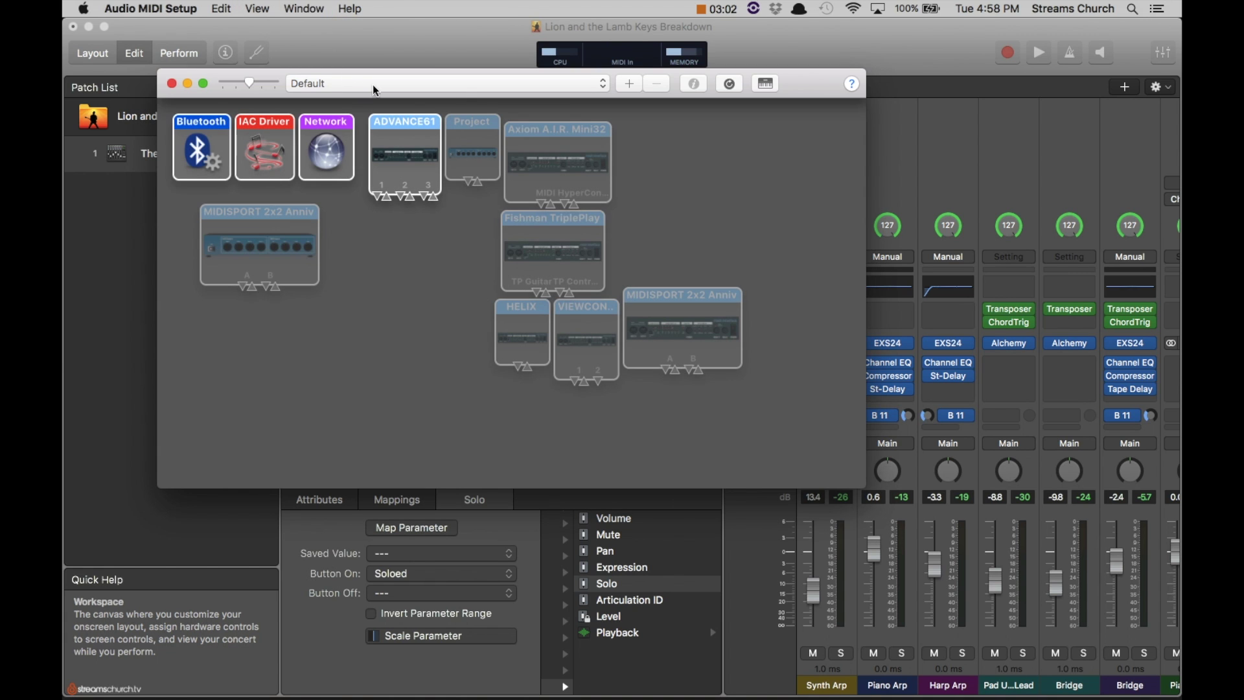
{"action": "left_click_drag", "start_coordinate": [802, 84], "coordinate": [885, 131]}
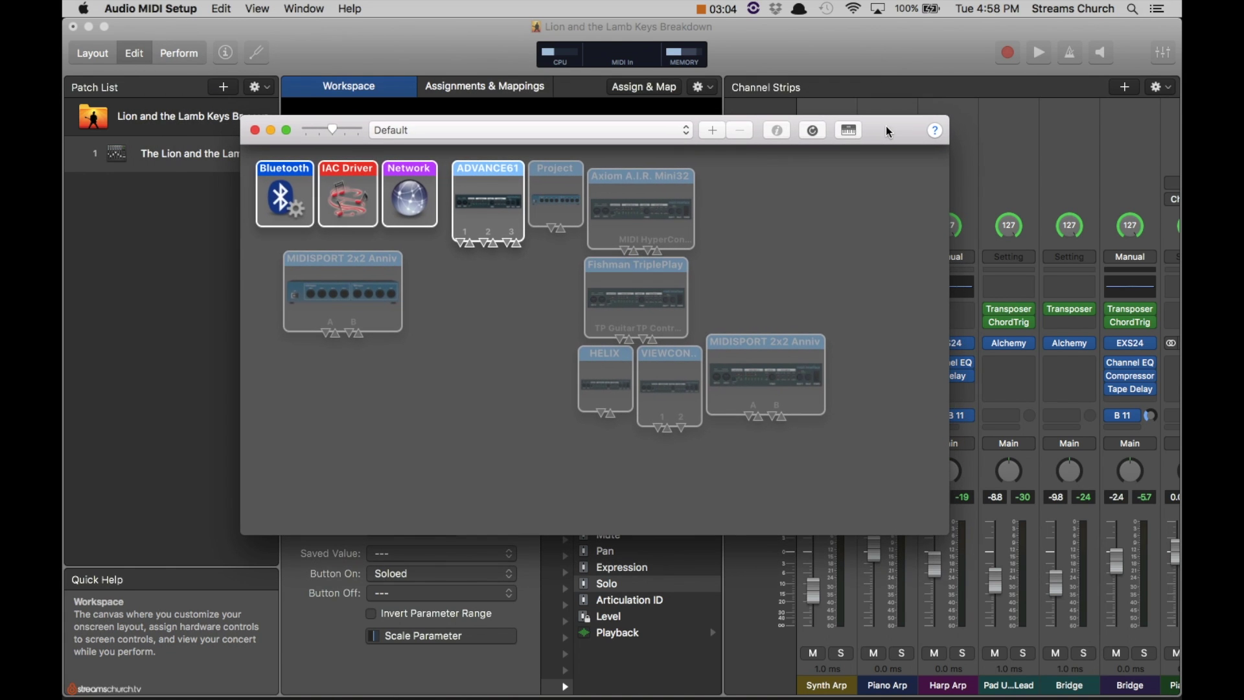
- Open the IAC Driver properties, review its Track Redirect ports, then close the properties
{"action": "double_click", "coordinate": [358, 195]}
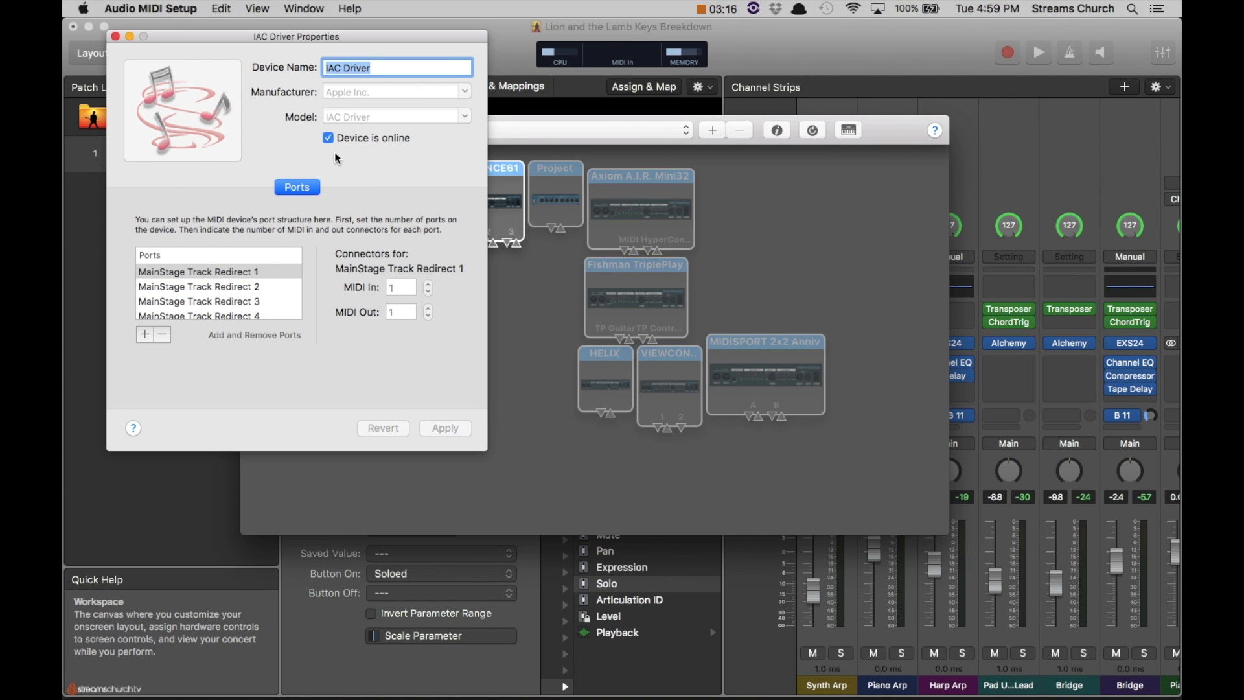
{"action": "scroll", "coordinate": [237, 291], "scroll_direction": "down", "scroll_amount": 2}
{"action": "scroll", "coordinate": [237, 291], "scroll_direction": "up", "scroll_amount": 2}
{"action": "scroll", "coordinate": [237, 291], "scroll_direction": "up", "scroll_amount": 2}
{"action": "scroll", "coordinate": [245, 305], "scroll_direction": "down", "scroll_amount": 1}
{"action": "scroll", "coordinate": [245, 307], "scroll_direction": "down", "scroll_amount": 1}
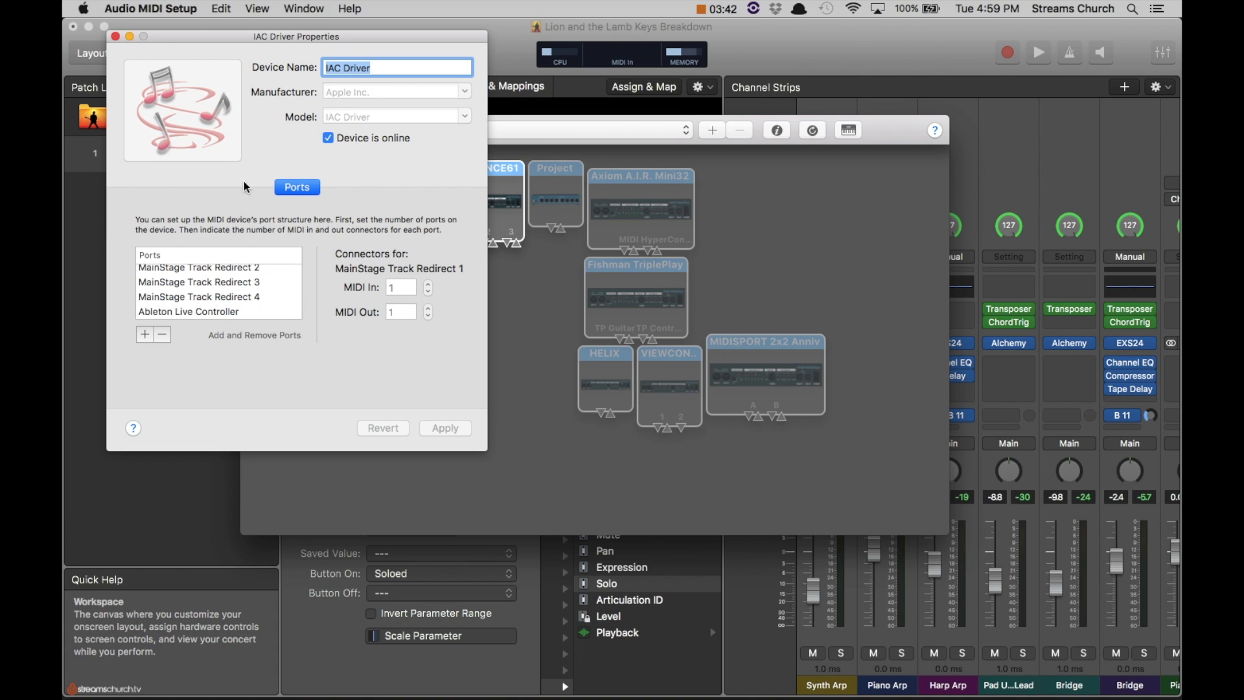
{"action": "left_click", "coordinate": [116, 37]}
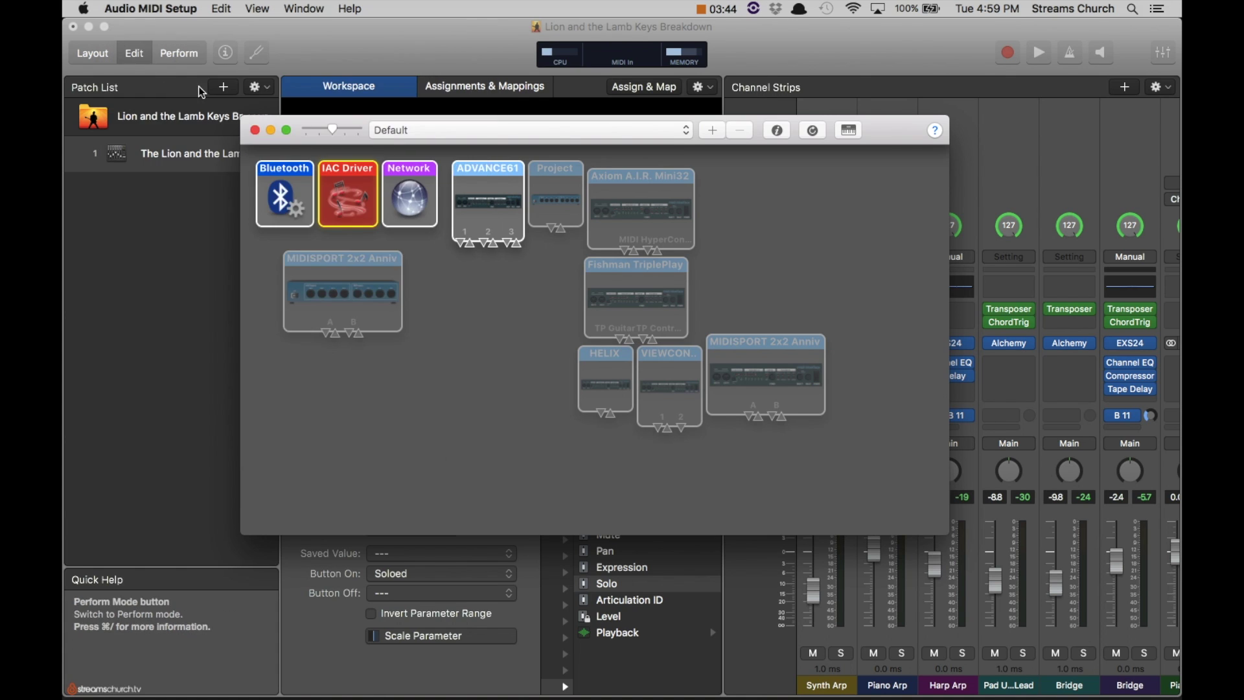
- Close MIDI Studio, switch MainStage to Layout mode and select the main keyboard control
{"action": "left_click", "coordinate": [254, 129]}
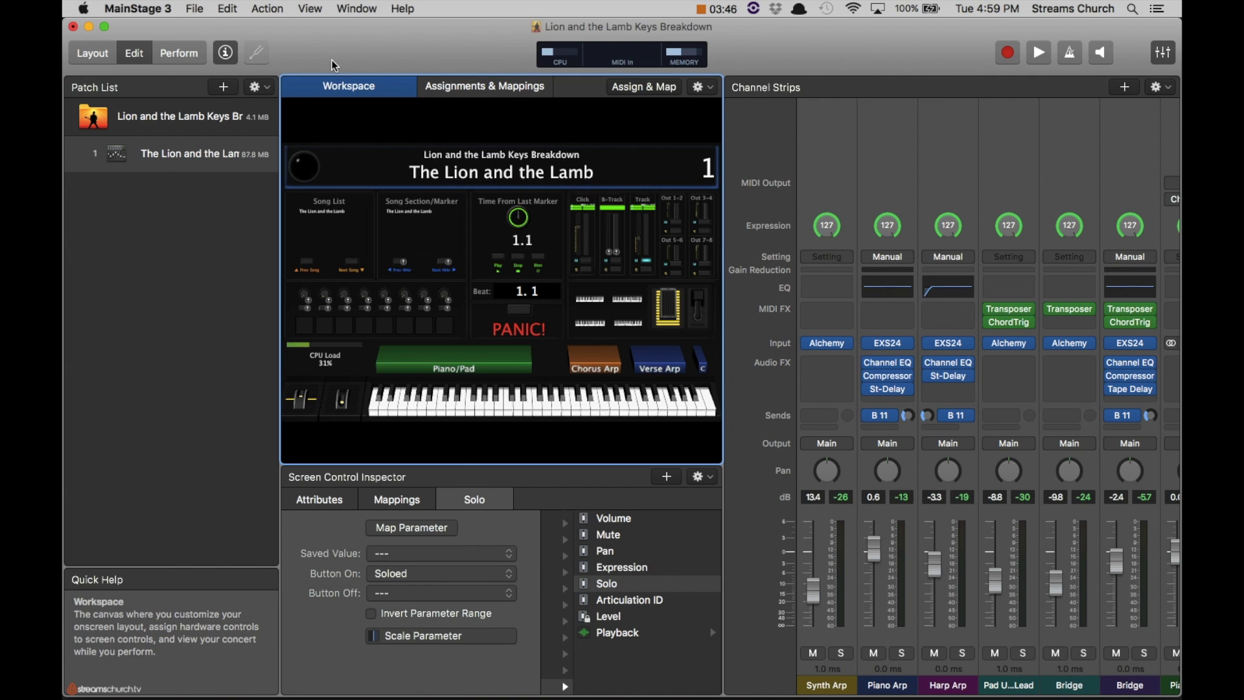
{"action": "left_click", "coordinate": [101, 61]}
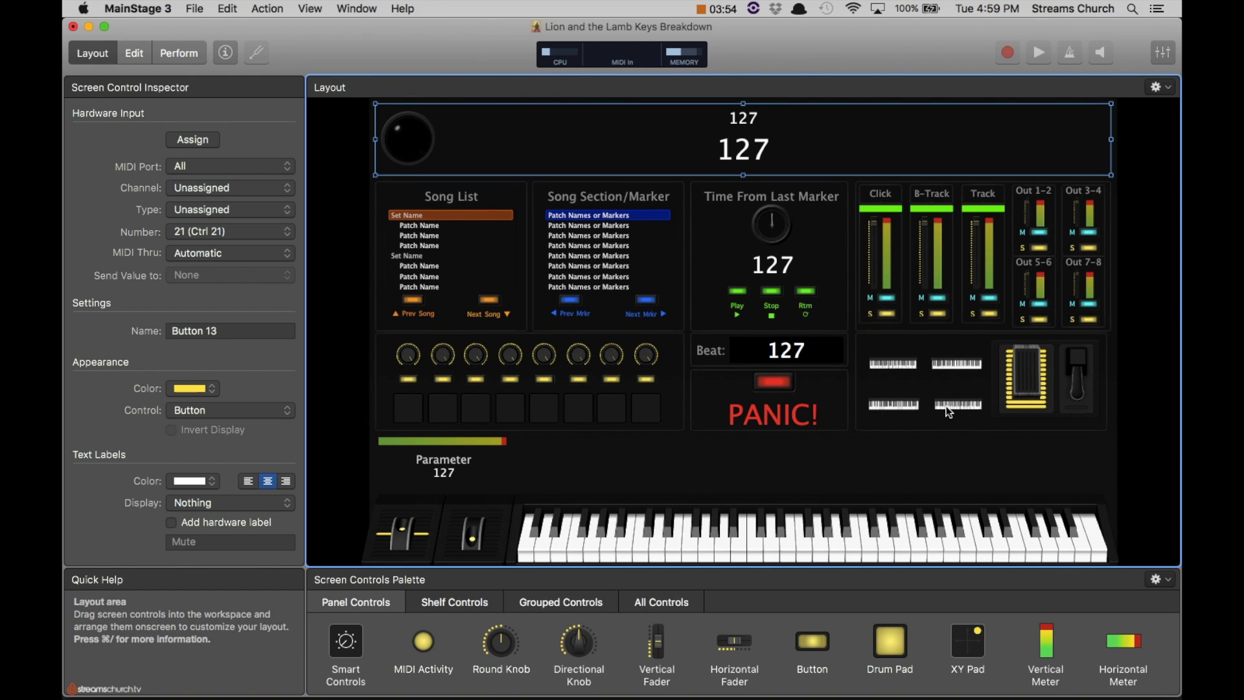
{"action": "left_click", "coordinate": [709, 528]}
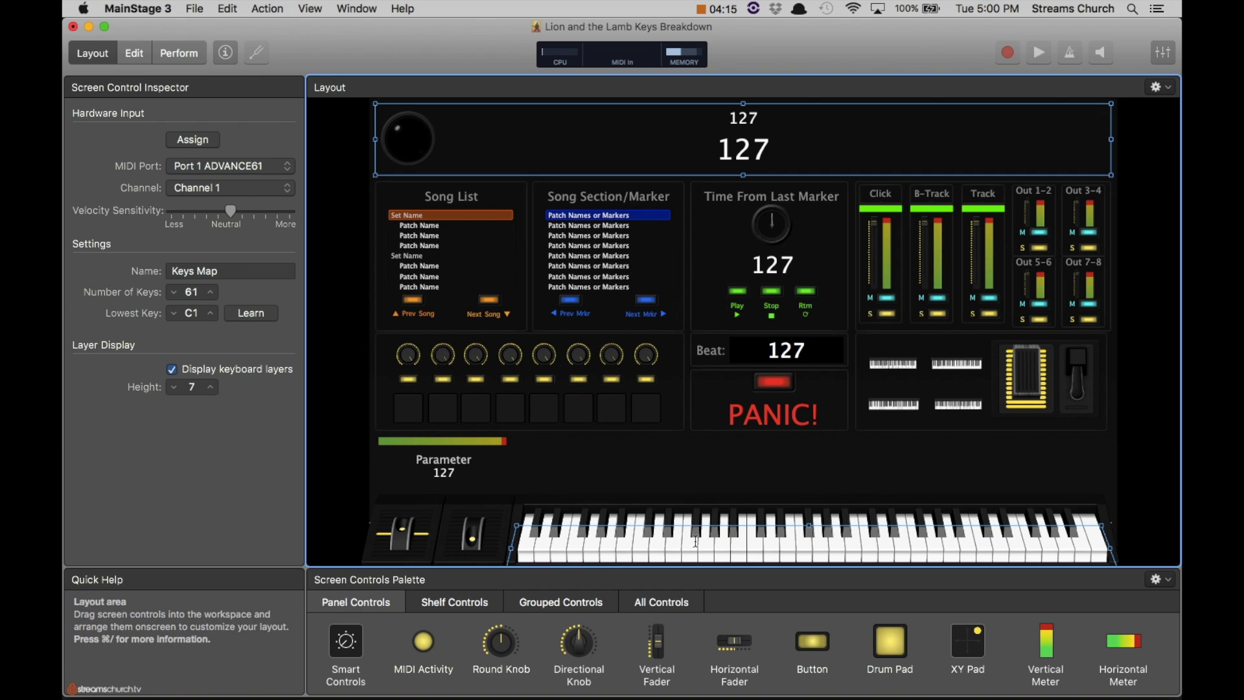
{"action": "mouse_move", "coordinate": [262, 167]}
- Select the small Complexity Hider keyboard control to view its Port 1 ADVANCE61 input
{"action": "left_click", "coordinate": [892, 364]}
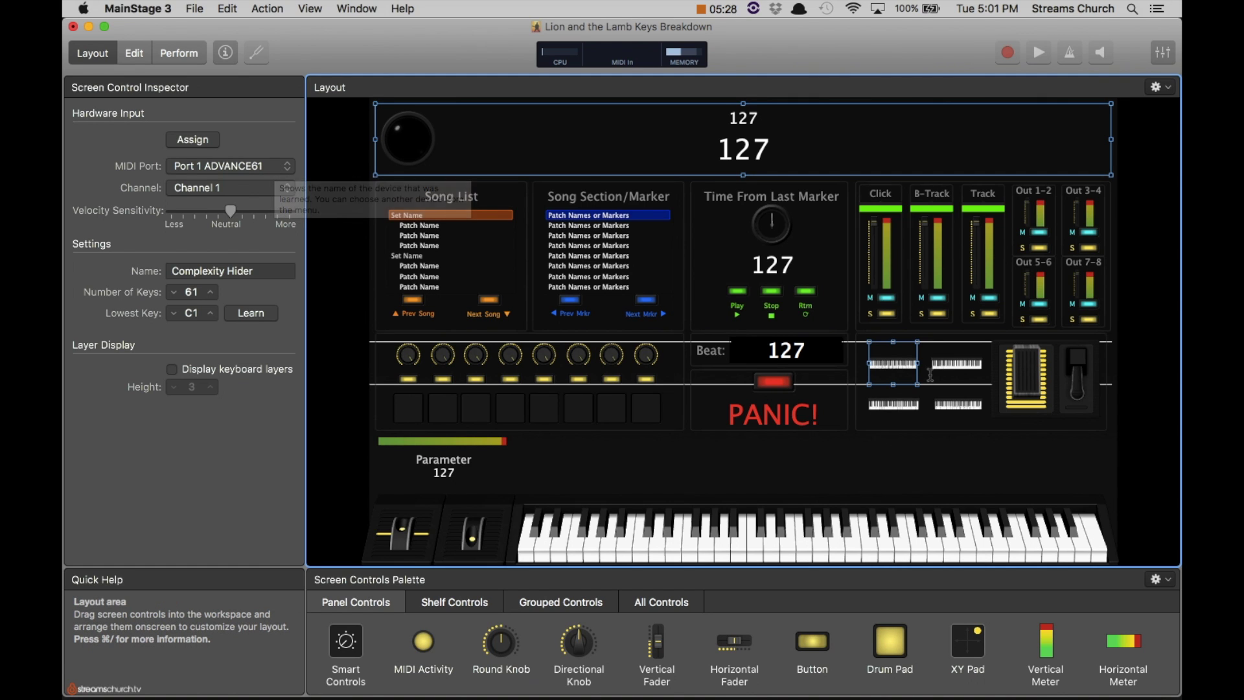
- Check ports: Destination Keyboard on Track Redirect 1, Destination Keyboard 2 on Redirect 2, last keyboard control
{"action": "left_click", "coordinate": [960, 365]}
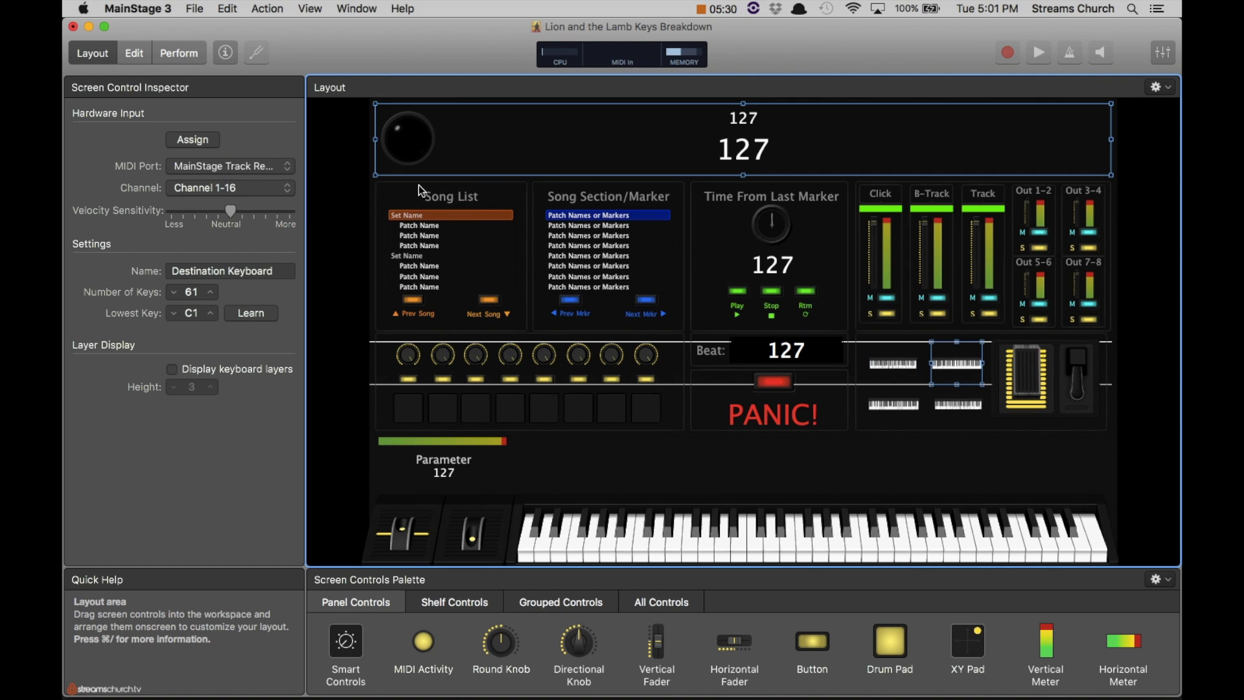
{"action": "left_click", "coordinate": [285, 169]}
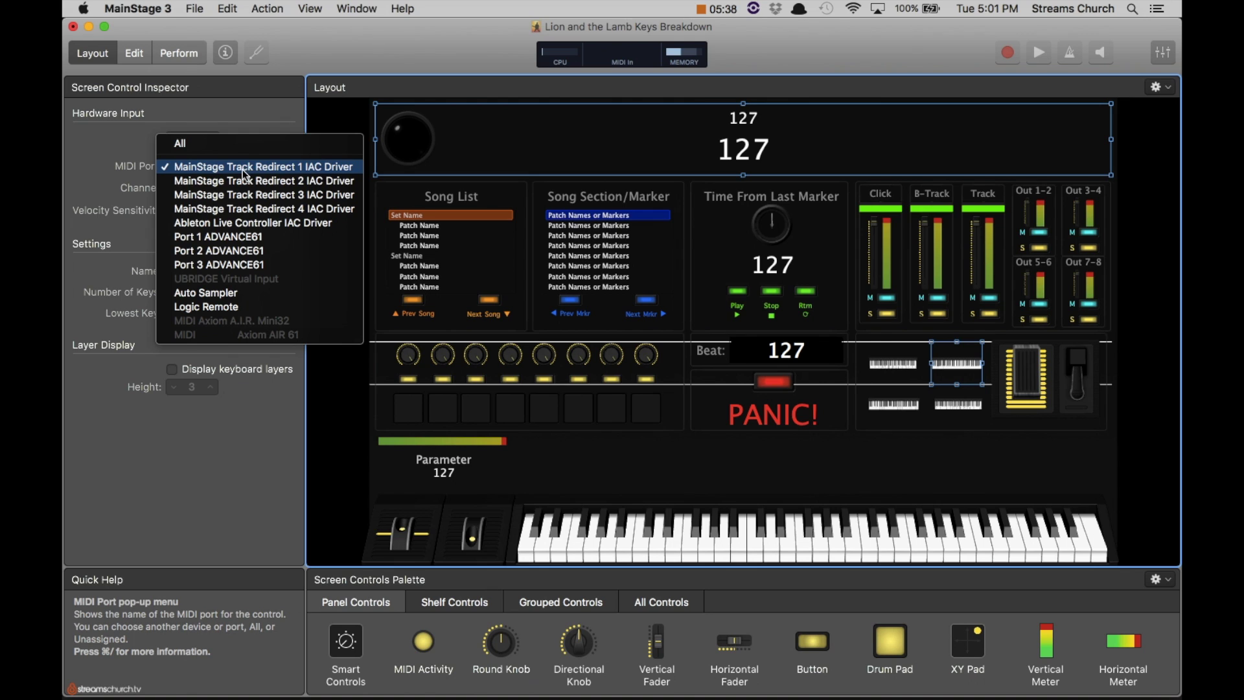
{"action": "left_click", "coordinate": [286, 170]}
{"action": "left_click", "coordinate": [891, 407]}
{"action": "left_click", "coordinate": [279, 164]}
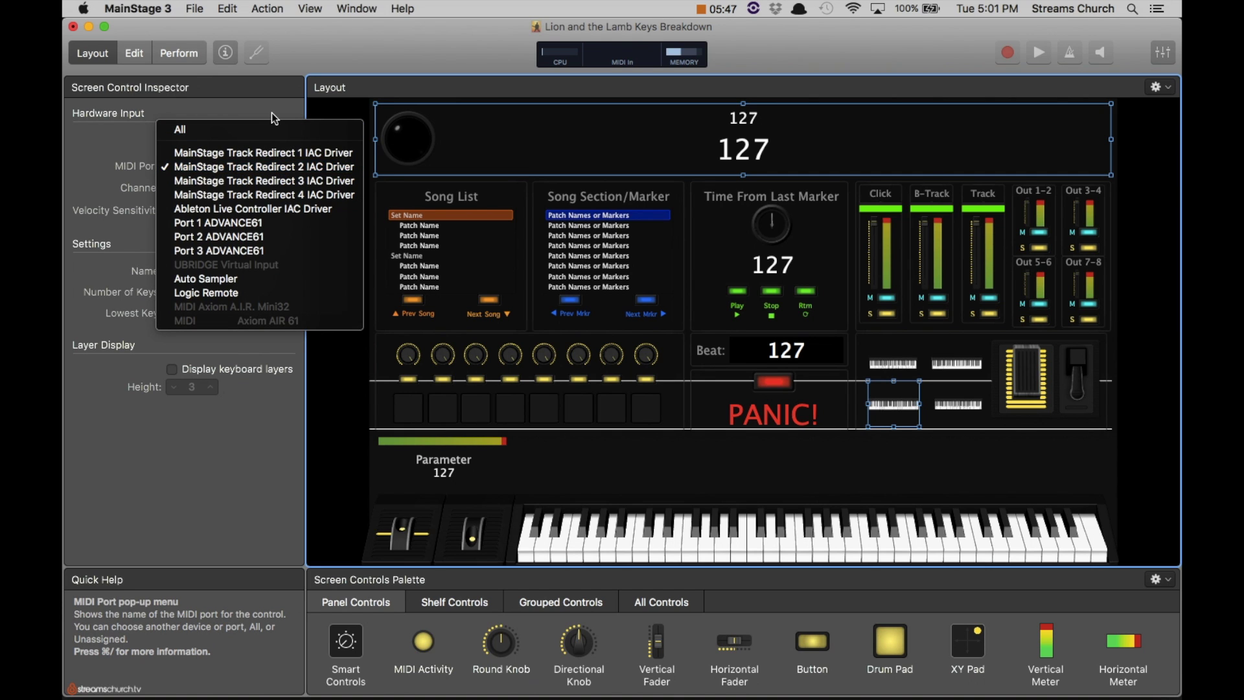
{"action": "left_click", "coordinate": [194, 182]}
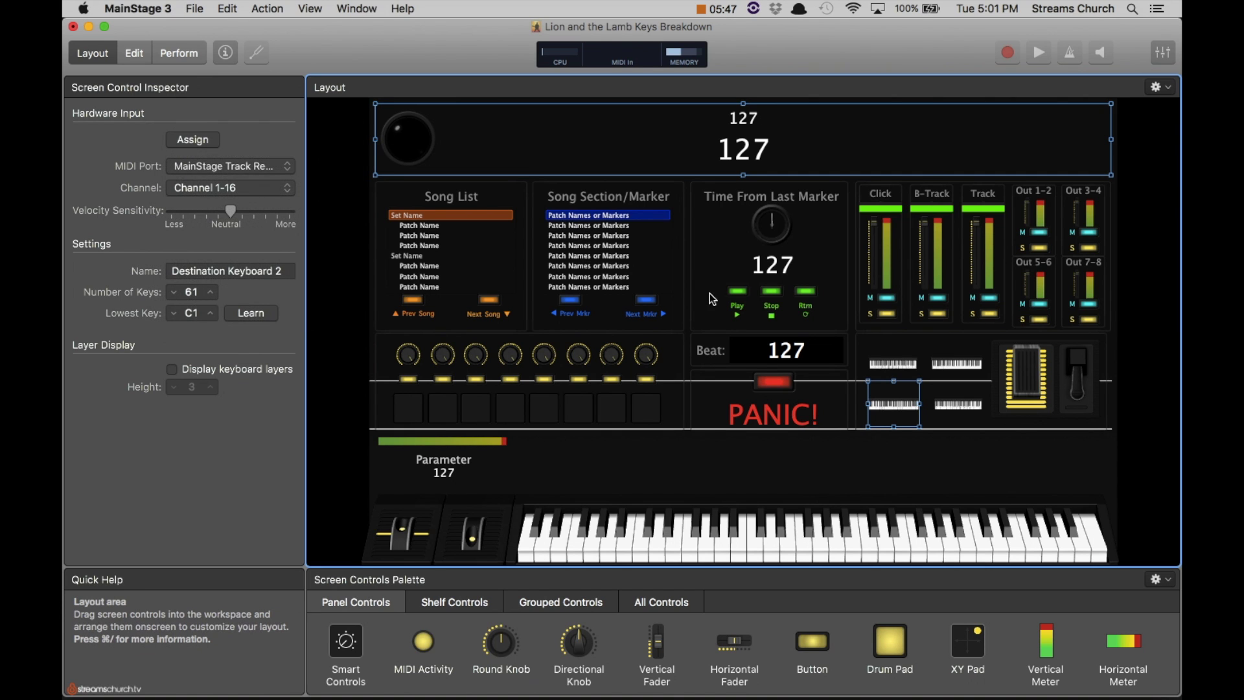
{"action": "left_click", "coordinate": [957, 415]}
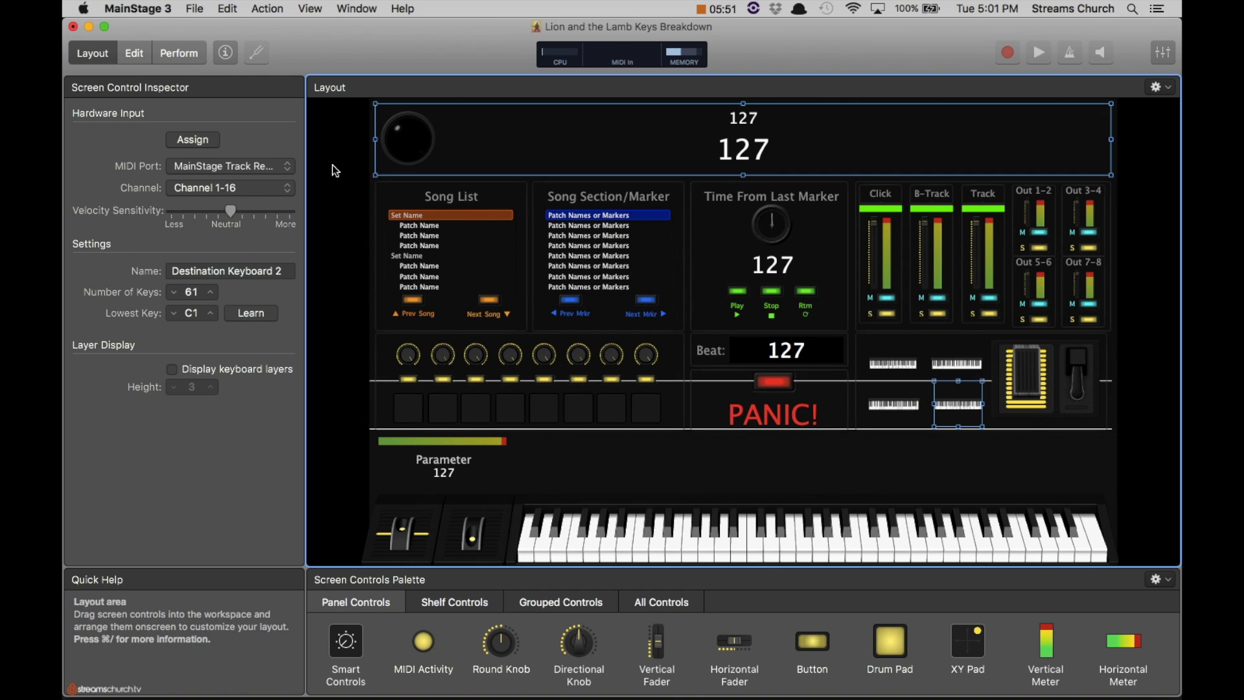
{"action": "left_click", "coordinate": [293, 166]}
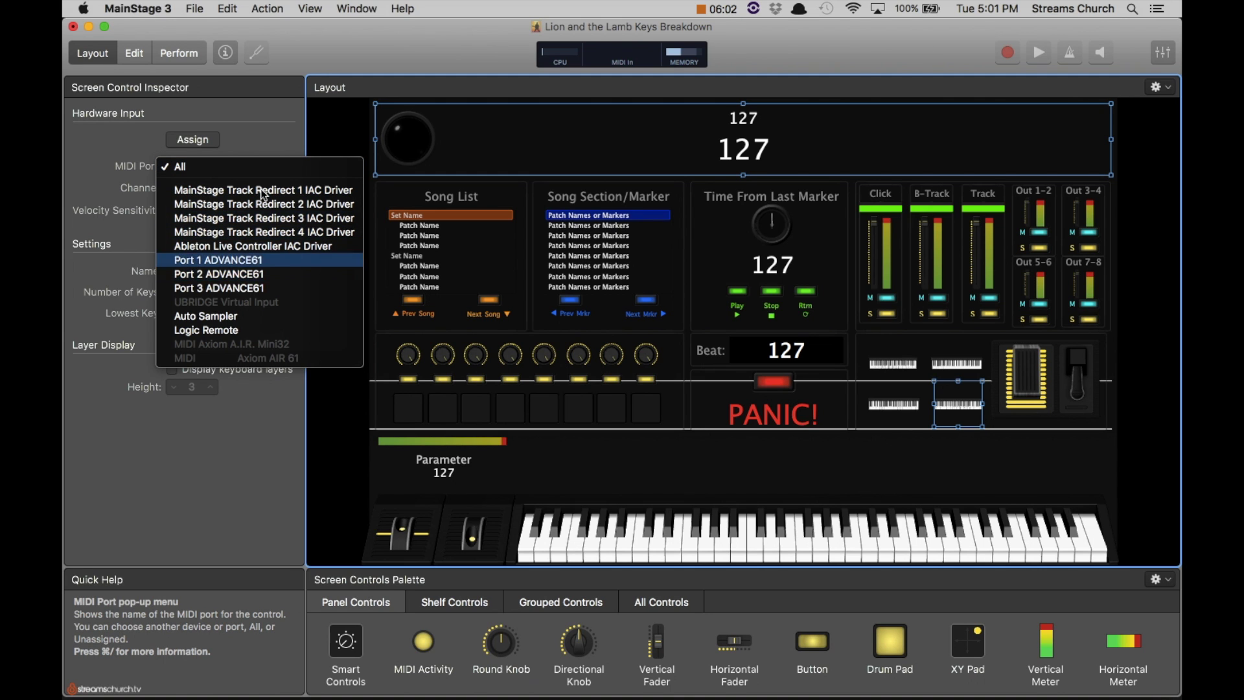
- Review the Foot Pedal Trigger control's MIDI Port, leaving it set to All
{"action": "left_click", "coordinate": [266, 138]}
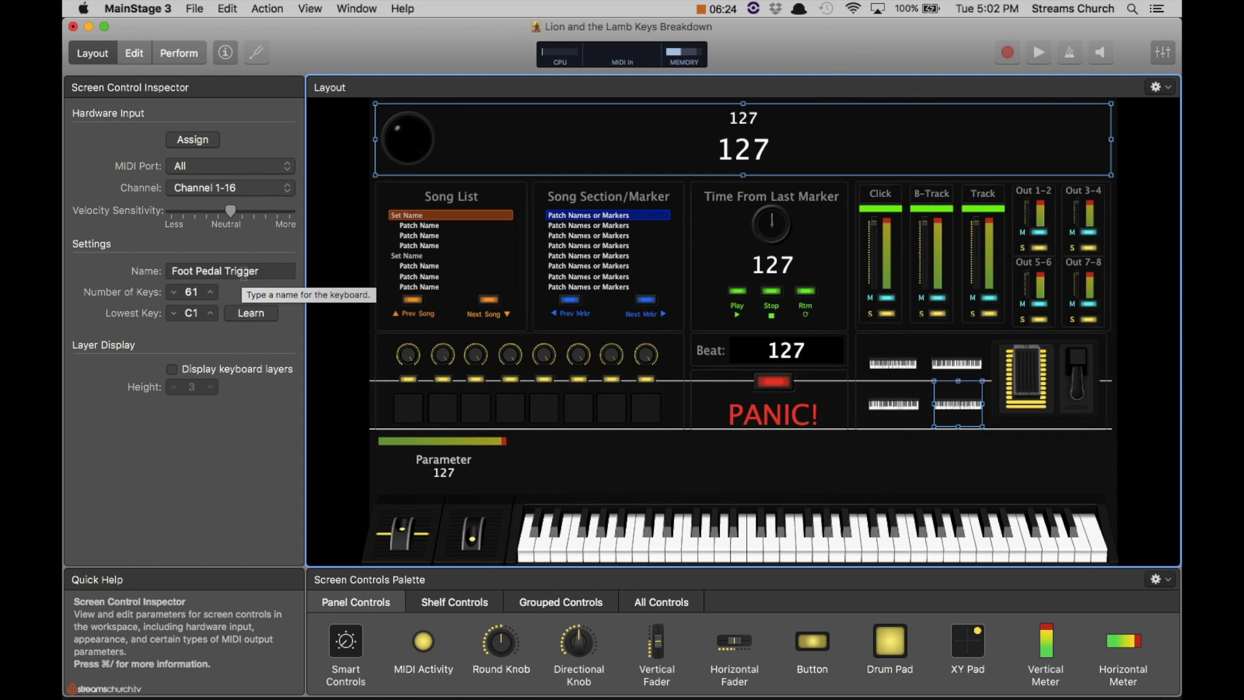
{"action": "left_click", "coordinate": [241, 171]}
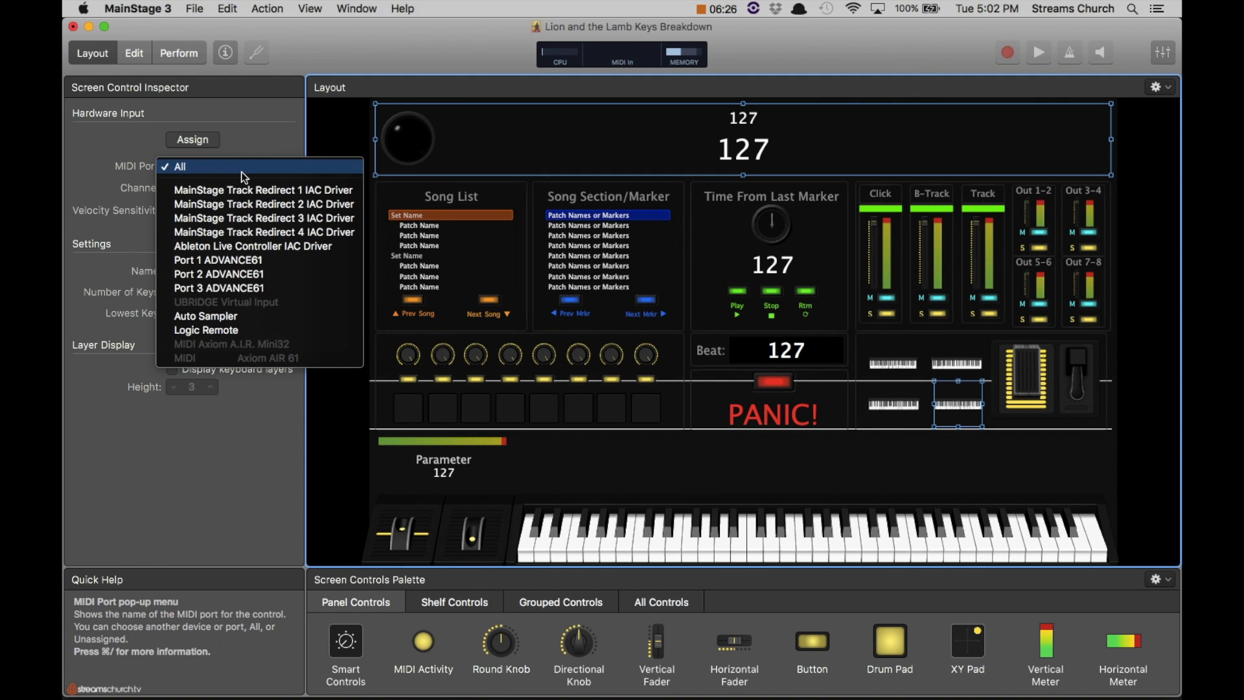
{"action": "left_click", "coordinate": [103, 163]}
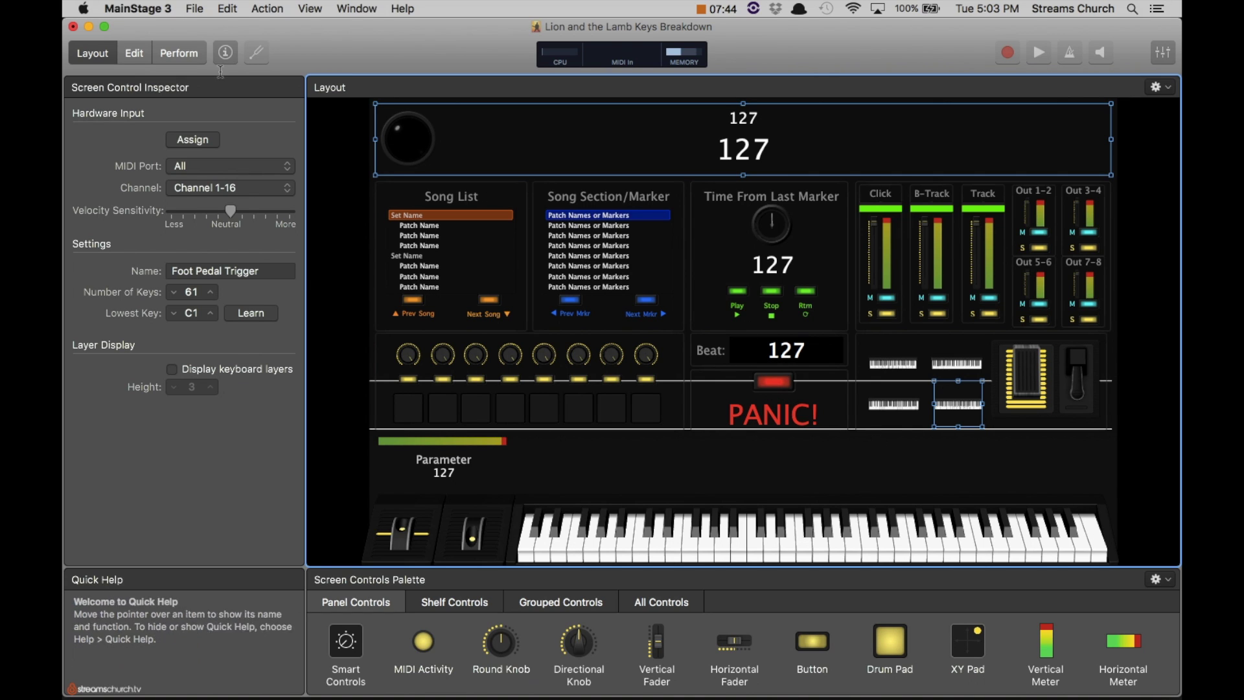
{"action": "left_click", "coordinate": [138, 56]}
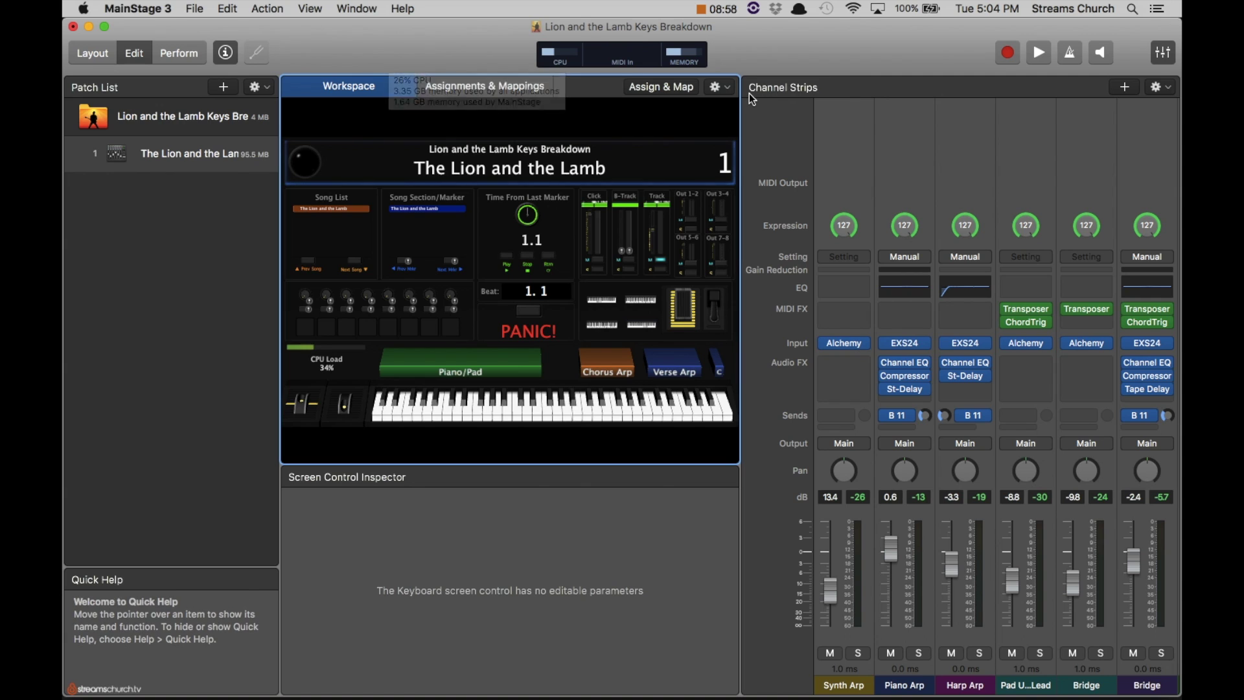
{"action": "left_click", "coordinate": [844, 156]}
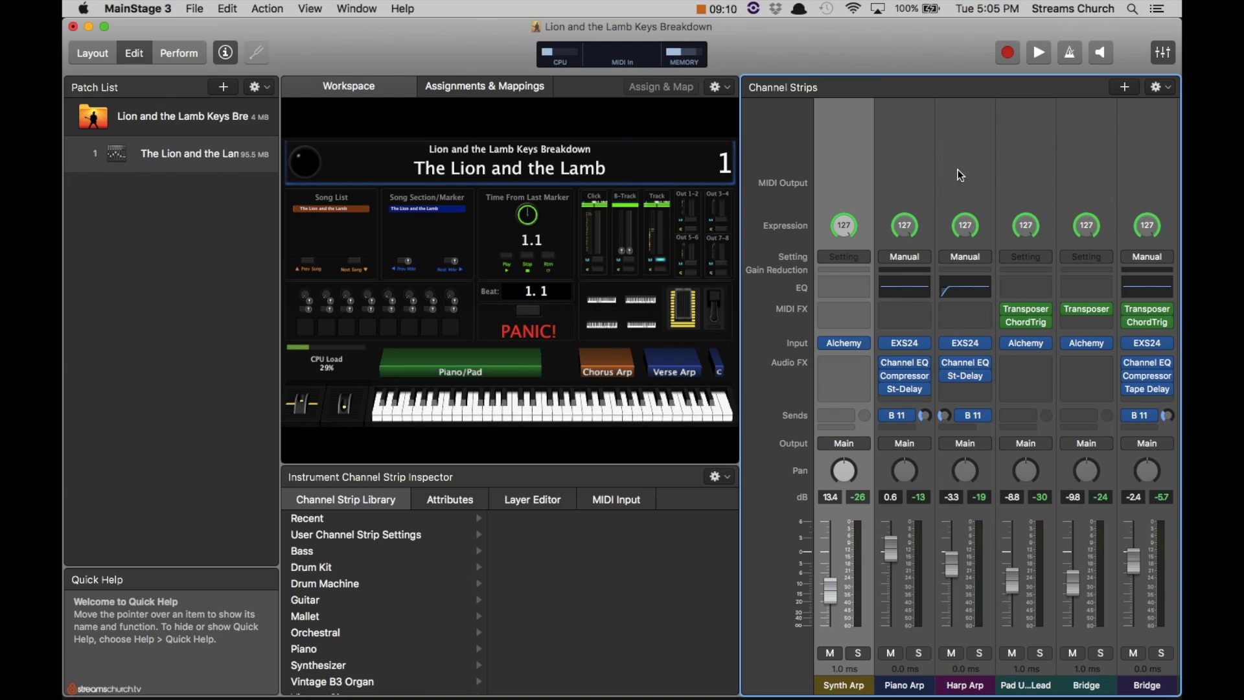
{"action": "key", "text": "Right"}
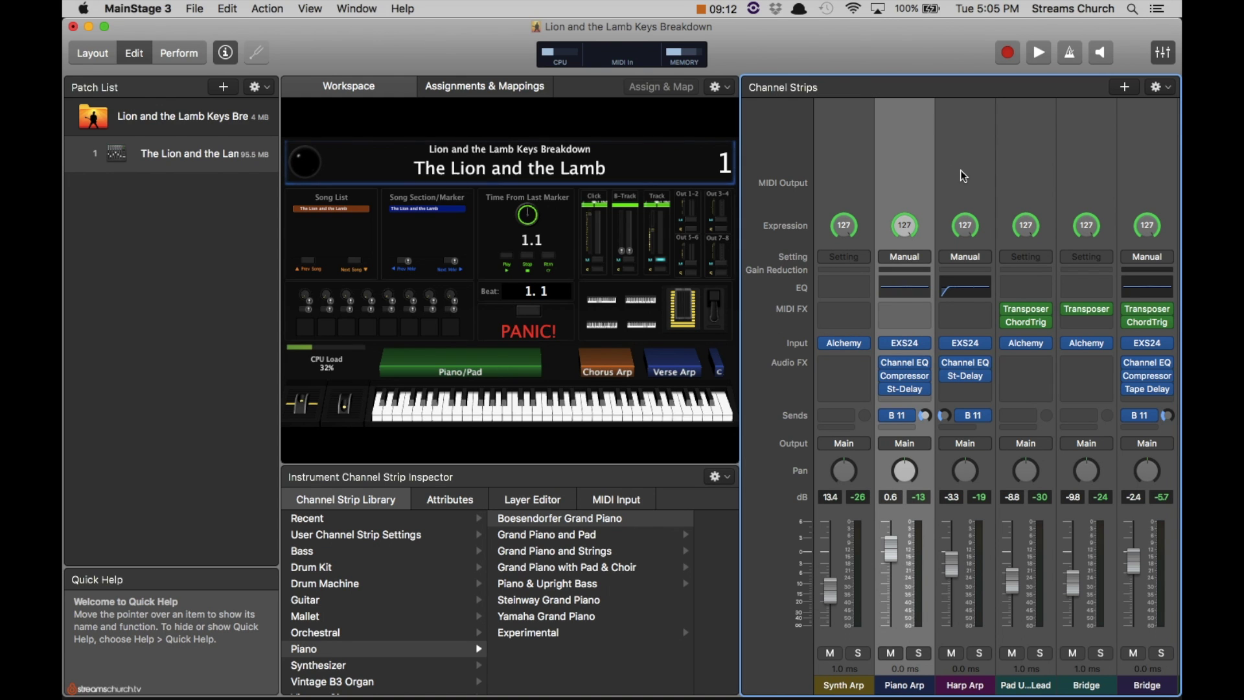
{"action": "key", "text": "Right"}
{"action": "left_click", "coordinate": [849, 168]}
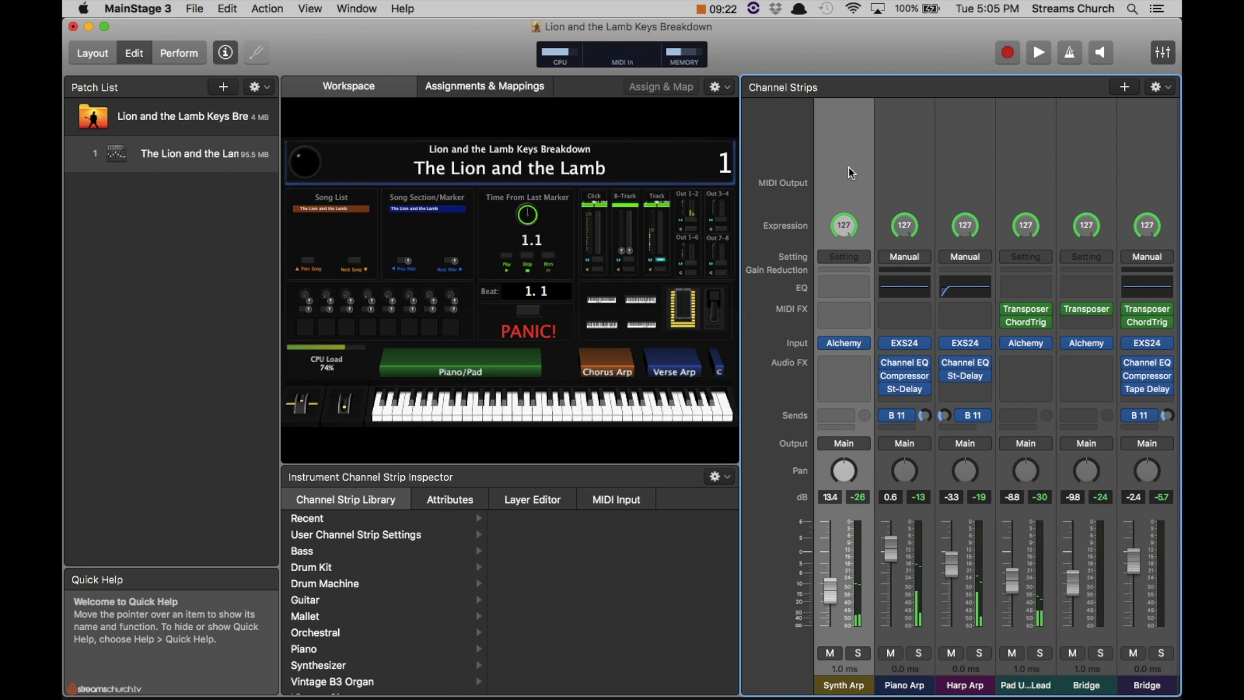
- Solo Synth Arp, Piano Arp and Harp Arp in turn, then unsolo Harp Arp and solo the Pad strip
{"action": "left_click", "coordinate": [859, 653]}
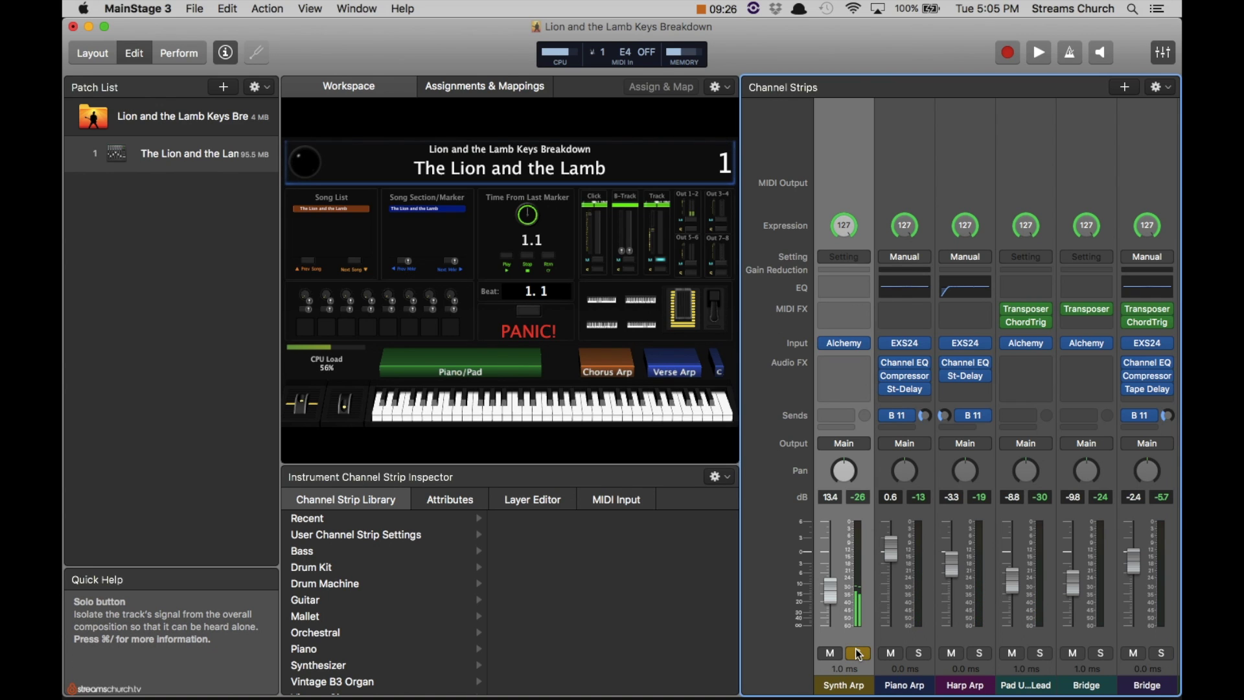
{"action": "left_click", "coordinate": [919, 653]}
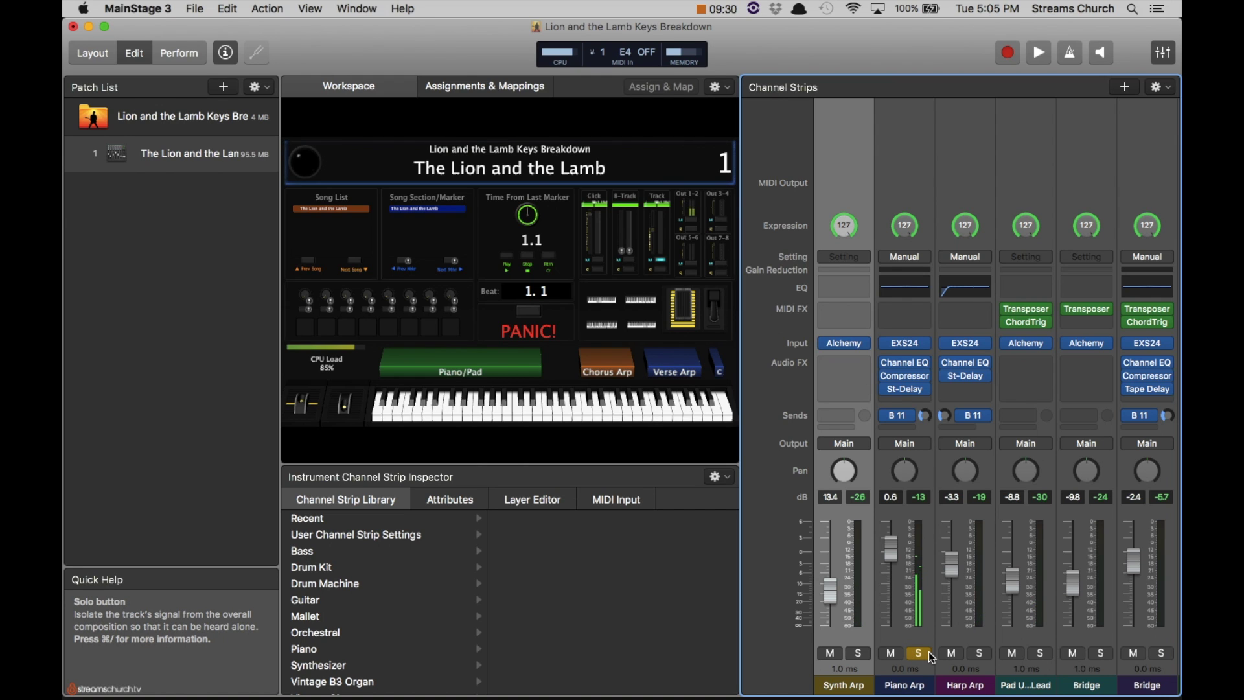
{"action": "left_click", "coordinate": [979, 653]}
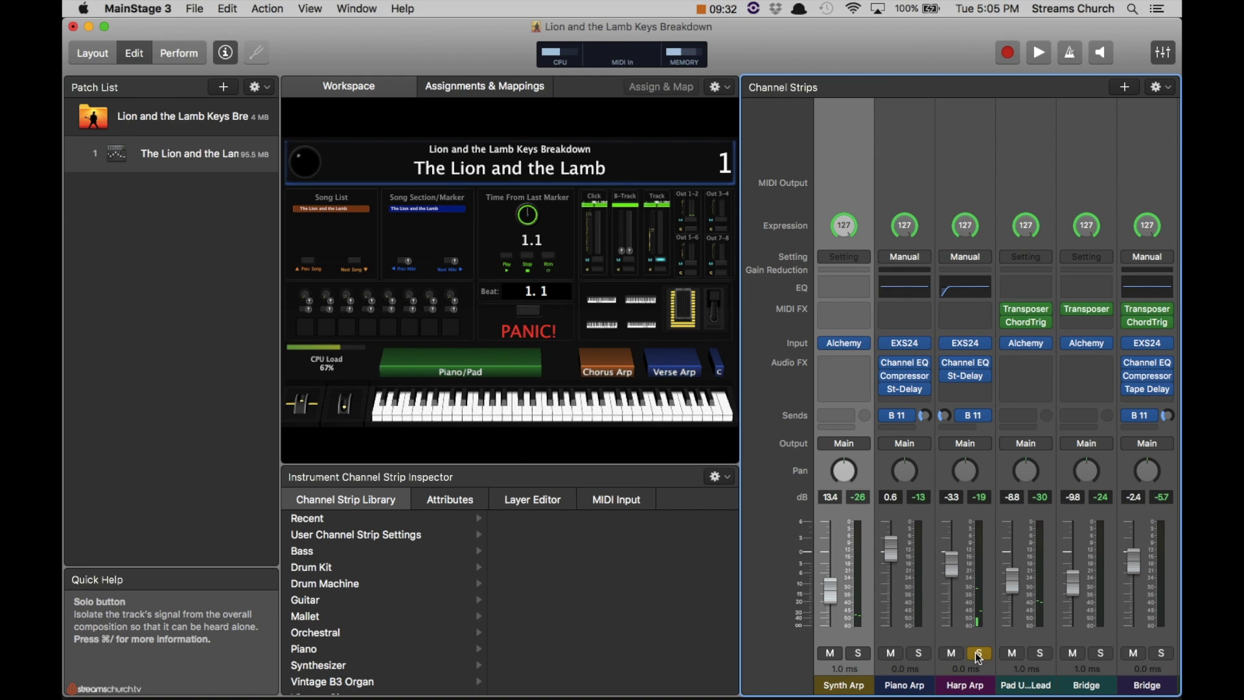
{"action": "left_click", "coordinate": [979, 653]}
{"action": "left_click", "coordinate": [1040, 653]}
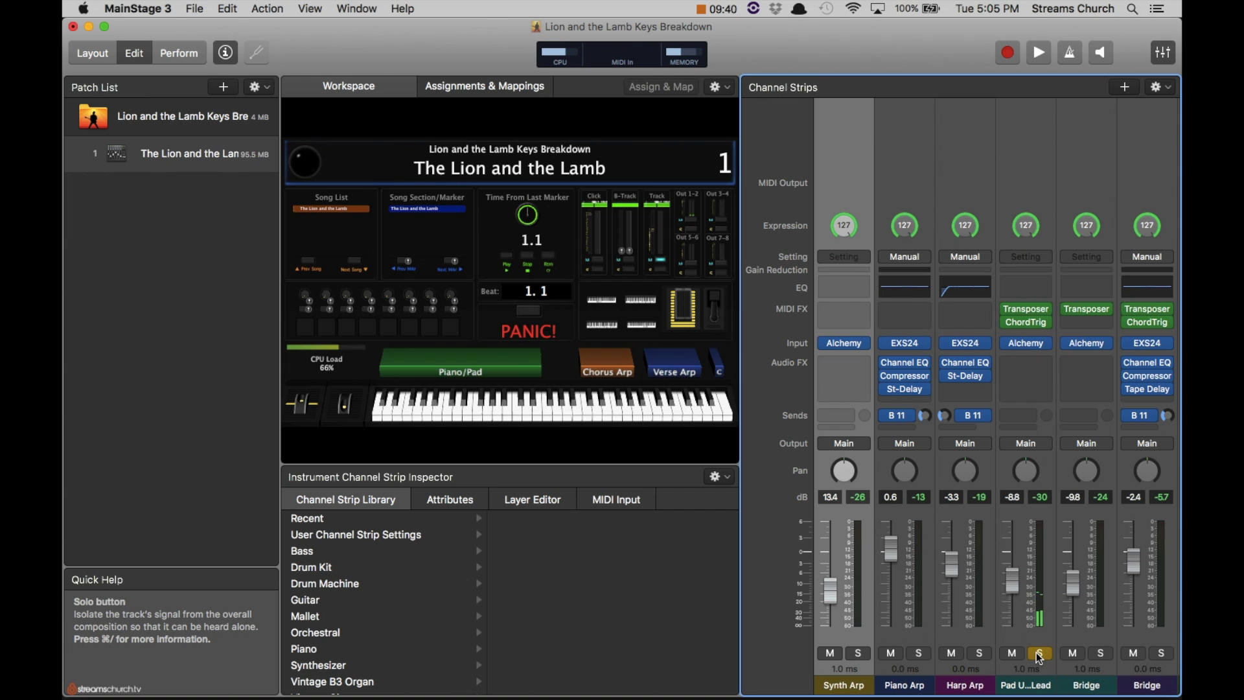
- Unsolo the pad strip, inspect both Bridge strips, and scroll over to the external instrument strips
{"action": "left_click", "coordinate": [1040, 654]}
{"action": "scroll", "coordinate": [1076, 158], "scroll_direction": "right", "scroll_amount": 3}
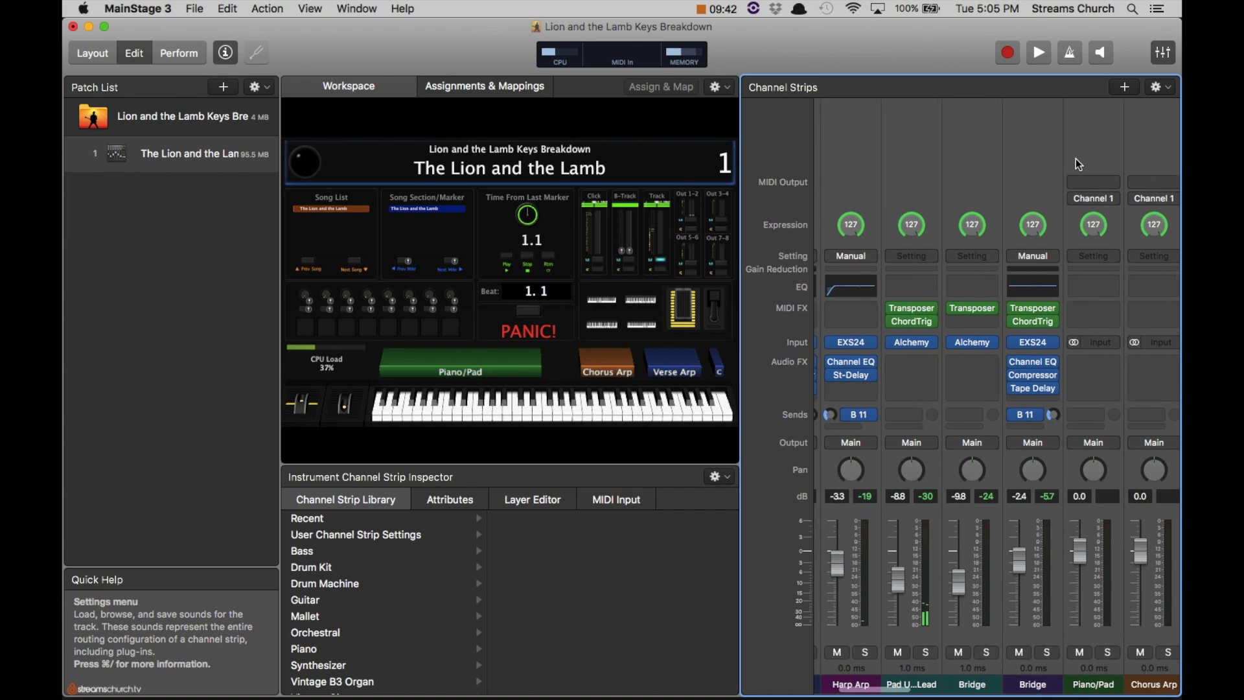
{"action": "left_click", "coordinate": [967, 157]}
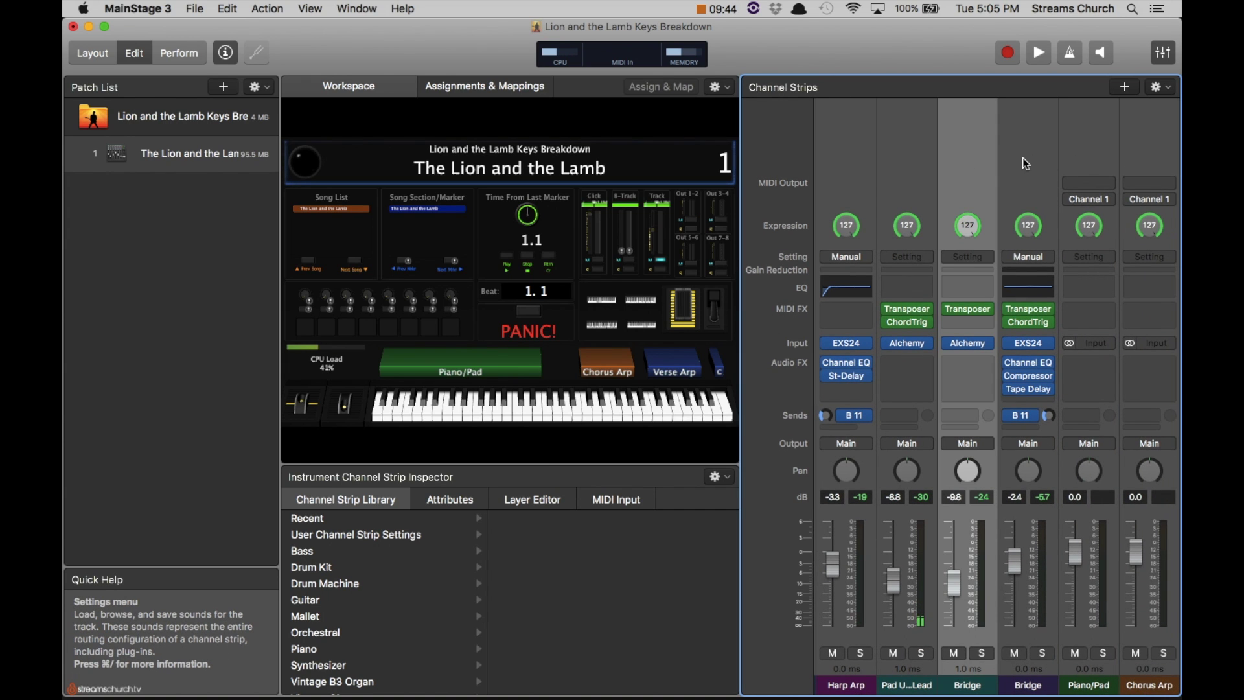
{"action": "left_click", "coordinate": [1021, 157]}
{"action": "left_click", "coordinate": [990, 153]}
{"action": "scroll", "coordinate": [1017, 146], "scroll_direction": "right", "scroll_amount": 2}
{"action": "scroll", "coordinate": [1017, 146], "scroll_direction": "right", "scroll_amount": 6}
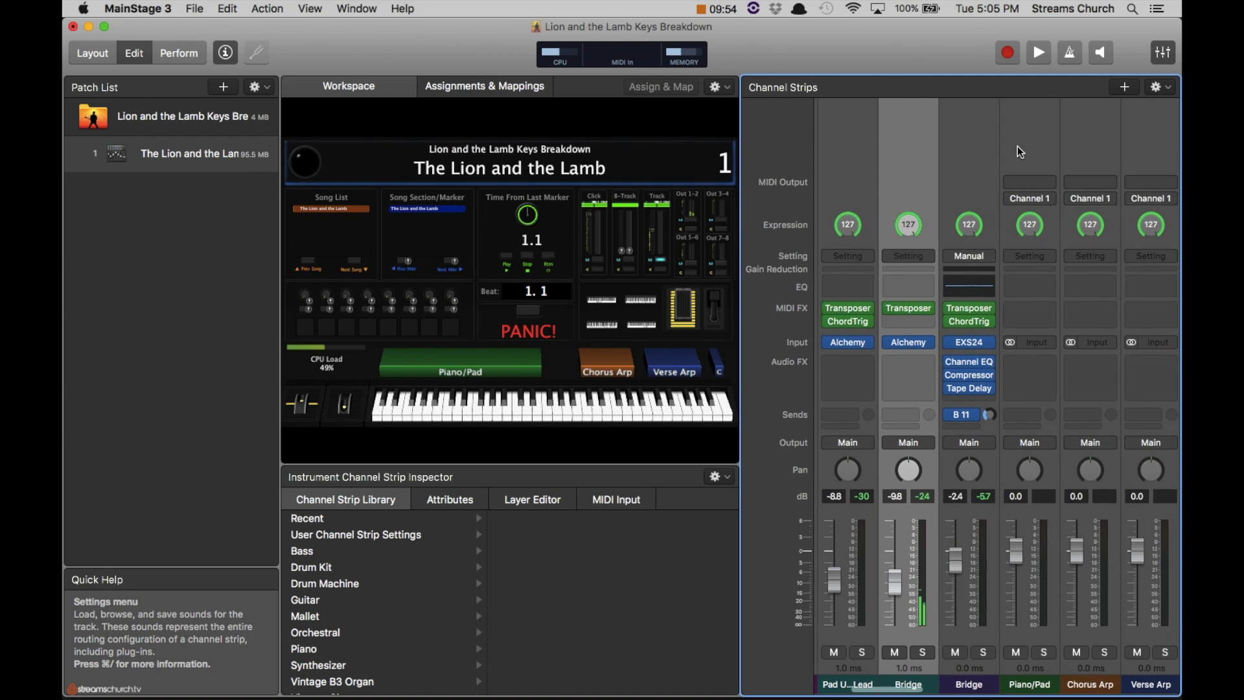
{"action": "scroll", "coordinate": [1052, 149], "scroll_direction": "right", "scroll_amount": 4}
- Check the Piano/Pad strip's MIDI output, leaving it set to None
{"action": "left_click", "coordinate": [874, 148]}
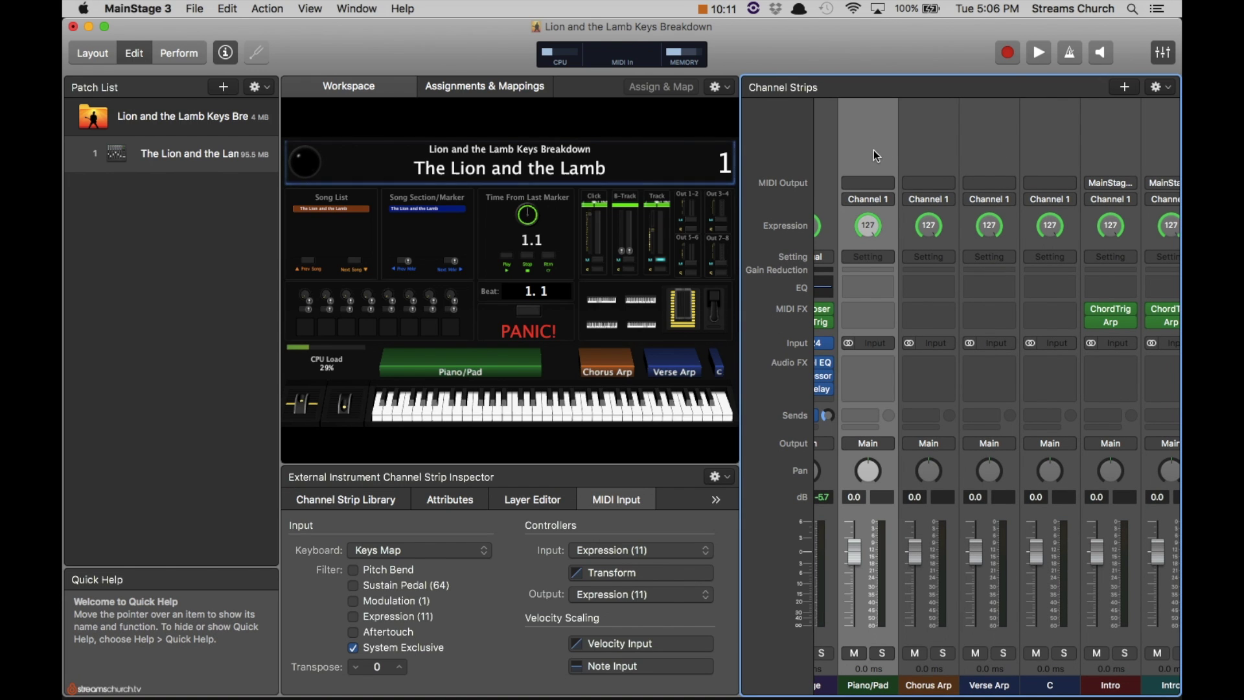
{"action": "left_click", "coordinate": [868, 183]}
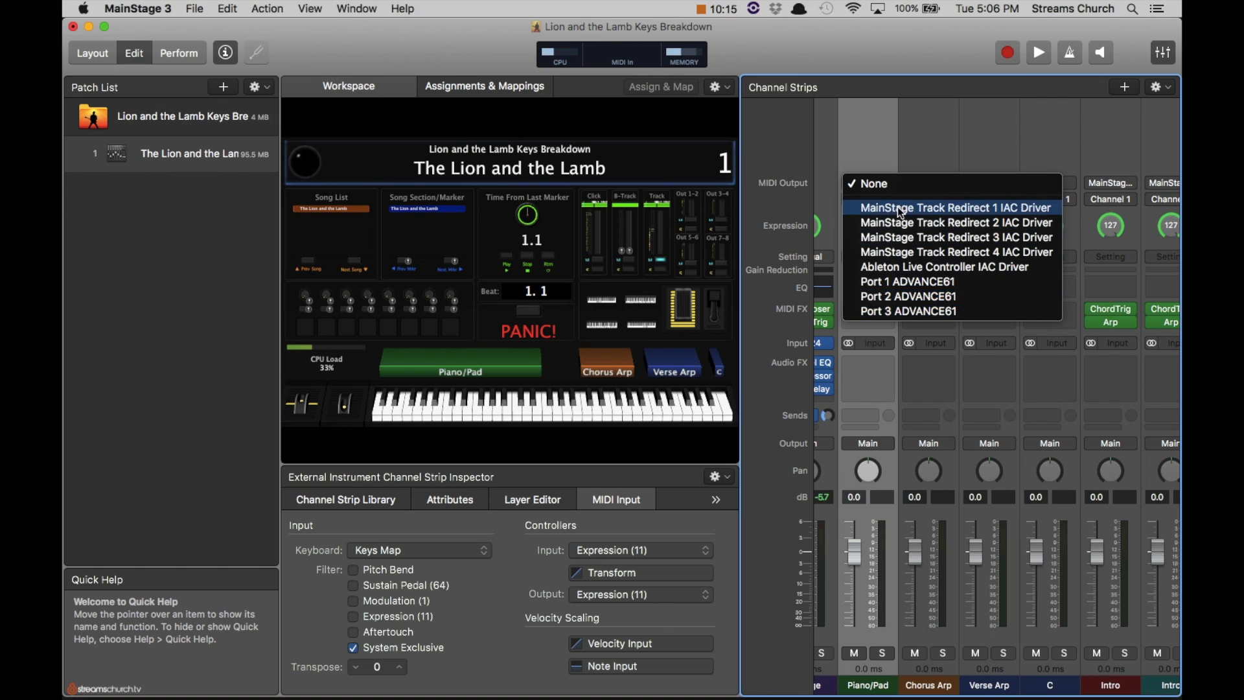
{"action": "left_click", "coordinate": [877, 145]}
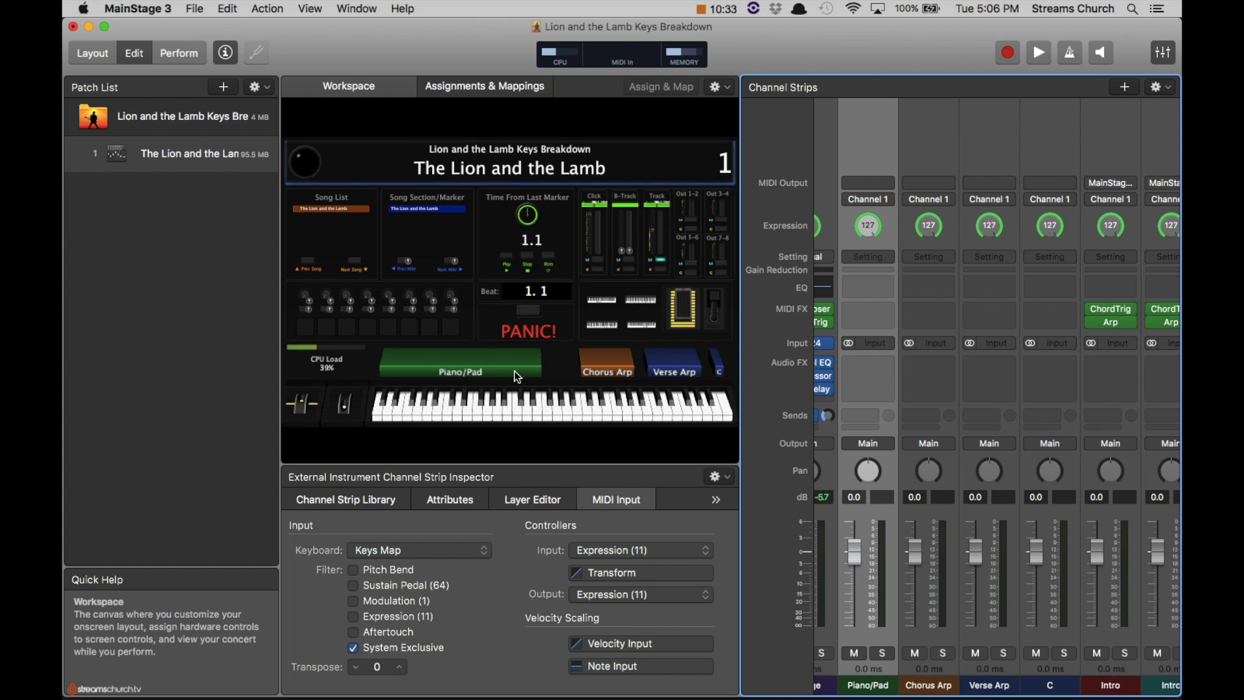
- View key ranges in the Layer Editor: Piano/Pad C1–E3, then Chorus Arp, Verse Arp, and C (C6 only)
{"action": "left_click", "coordinate": [543, 500]}
{"action": "scroll", "coordinate": [543, 531], "scroll_direction": "right", "scroll_amount": 10}
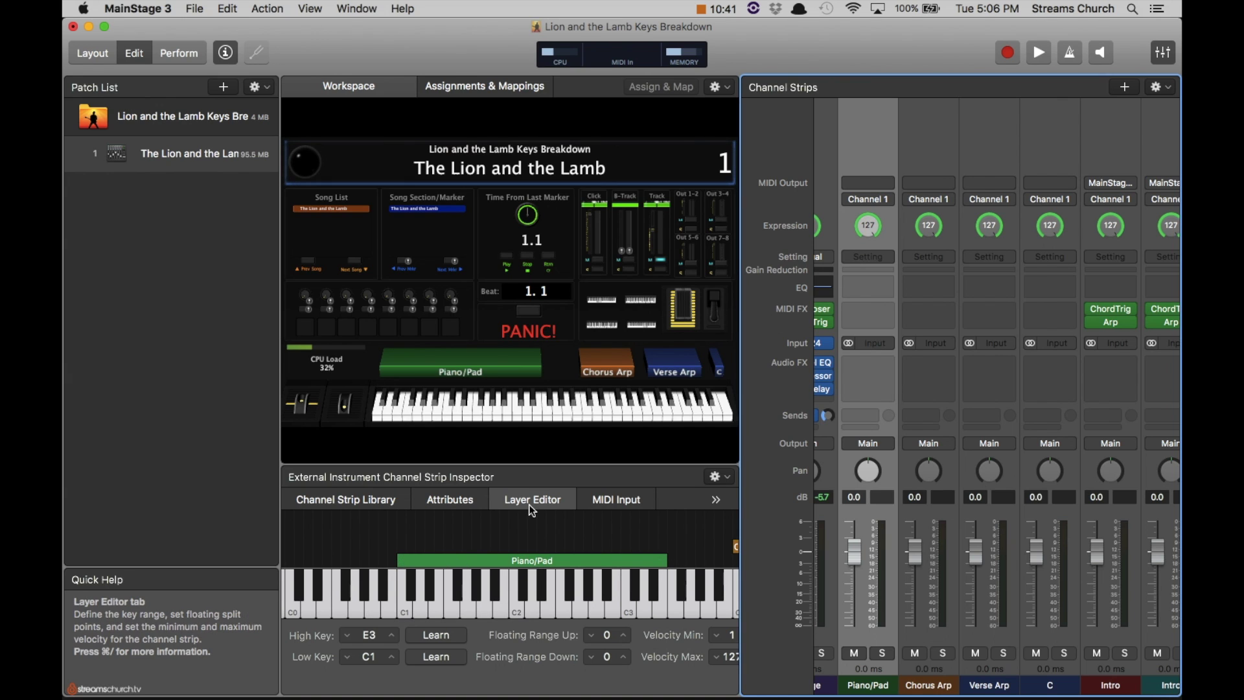
{"action": "left_click", "coordinate": [932, 152]}
{"action": "left_click", "coordinate": [1011, 150]}
{"action": "left_click", "coordinate": [1042, 150]}
{"action": "scroll", "coordinate": [1043, 150], "scroll_direction": "right", "scroll_amount": 4}
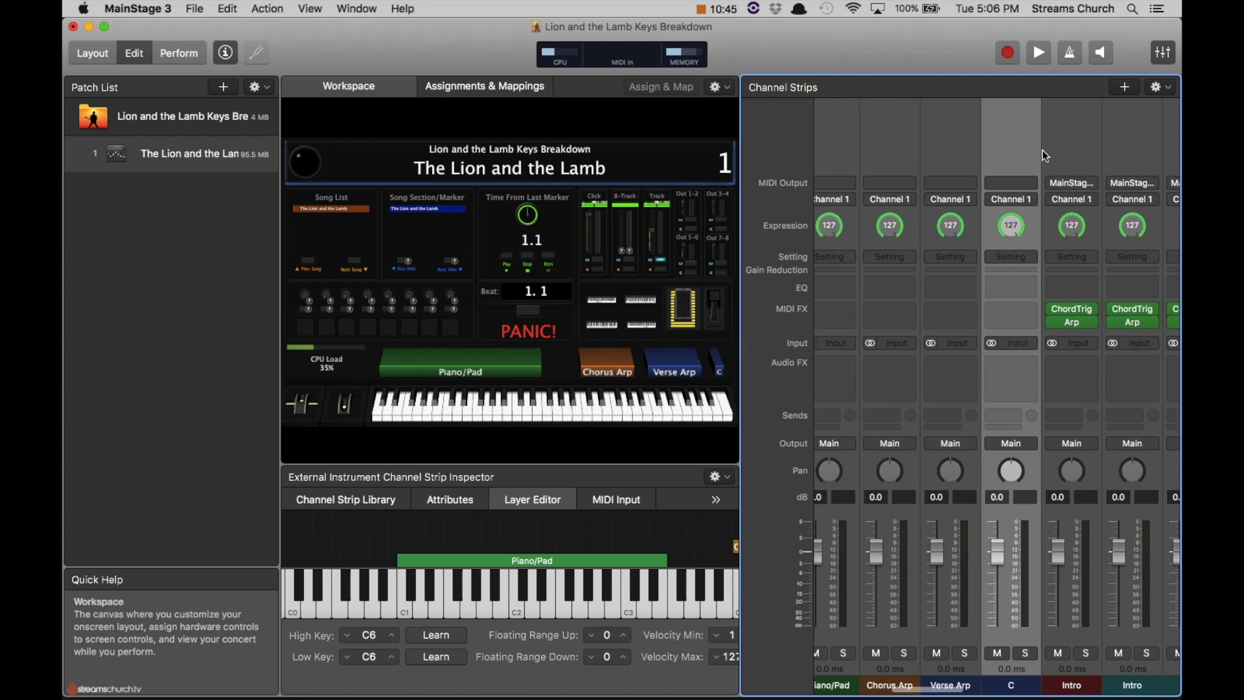
- On the Synth Arp strip's MIDI input, turn on the Pitch Bend and Expression (11) filters
{"action": "scroll", "coordinate": [1042, 150], "scroll_direction": "right", "scroll_amount": 5}
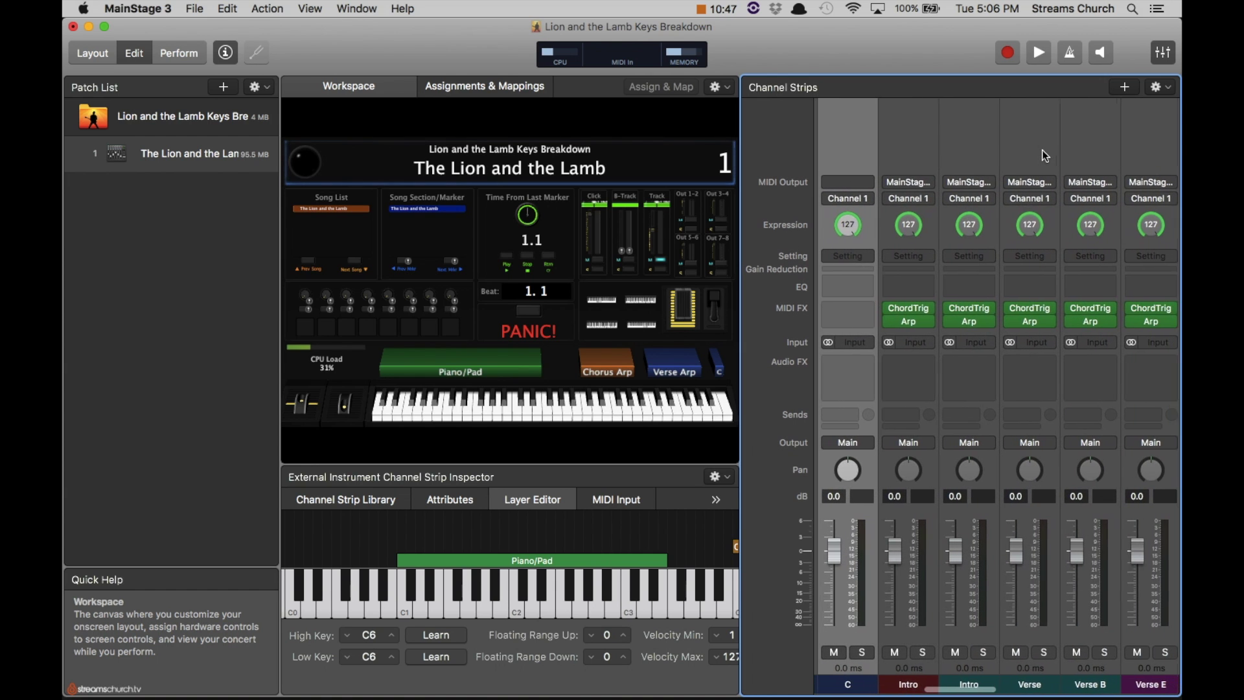
{"action": "scroll", "coordinate": [1043, 150], "scroll_direction": "left", "scroll_amount": 1}
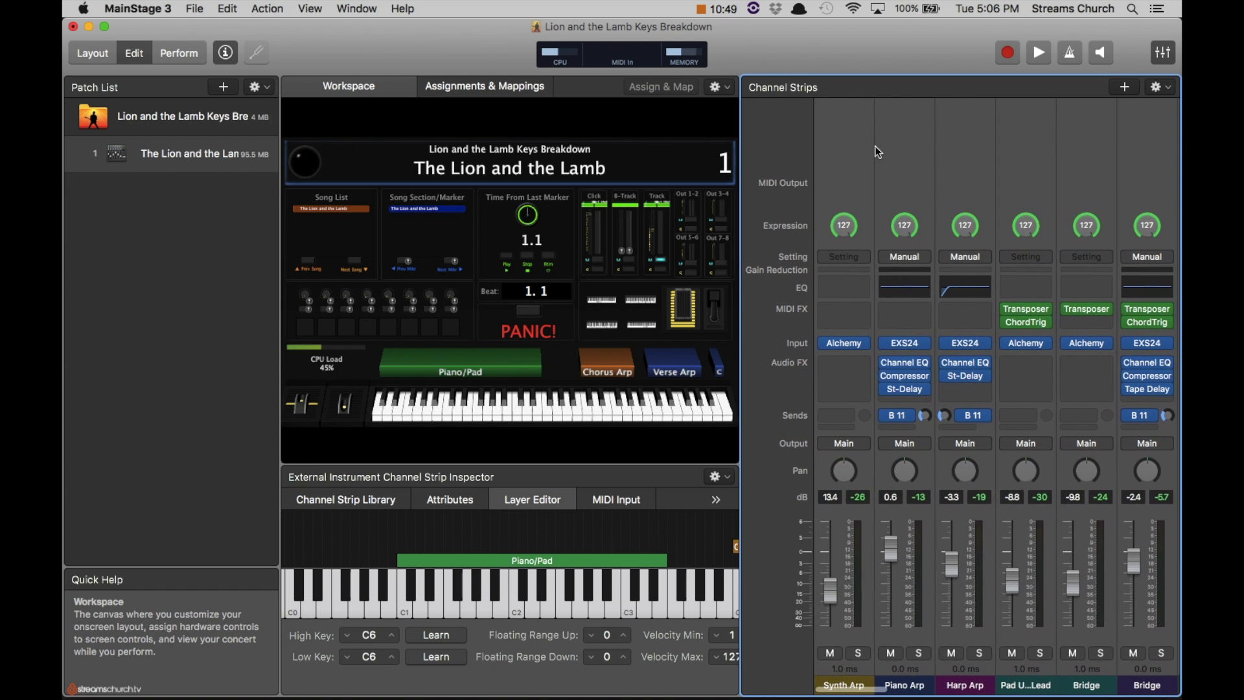
{"action": "left_click", "coordinate": [832, 145]}
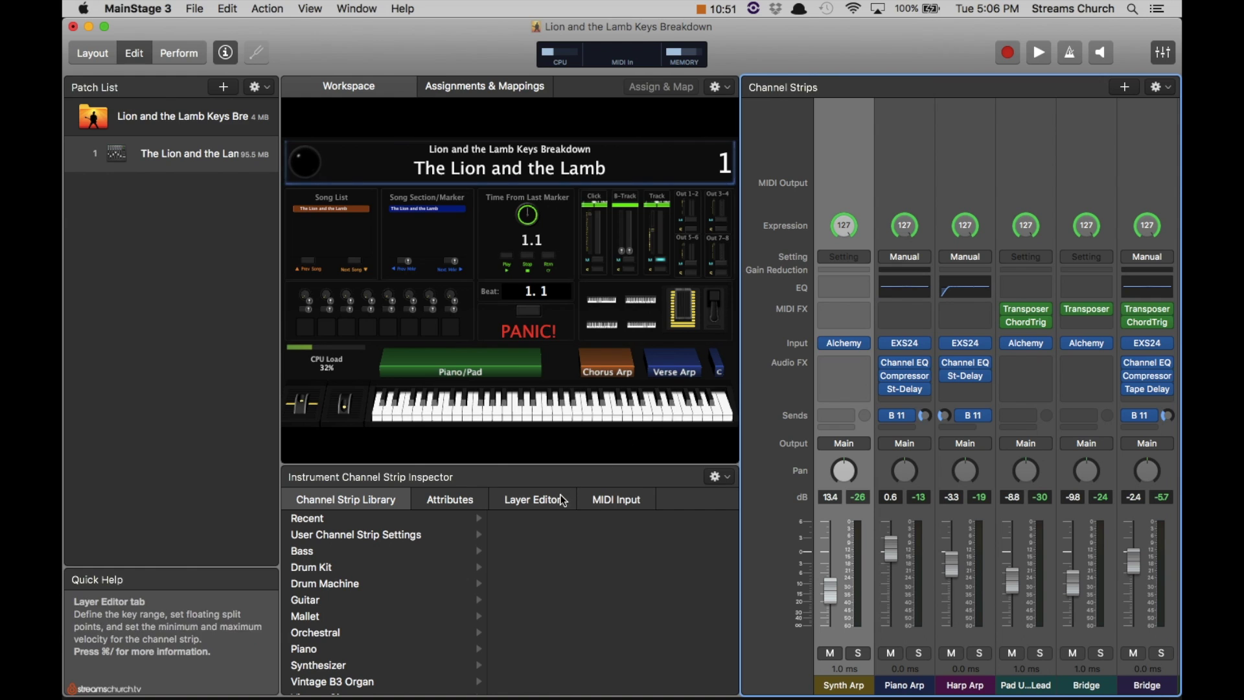
{"action": "left_click", "coordinate": [612, 500]}
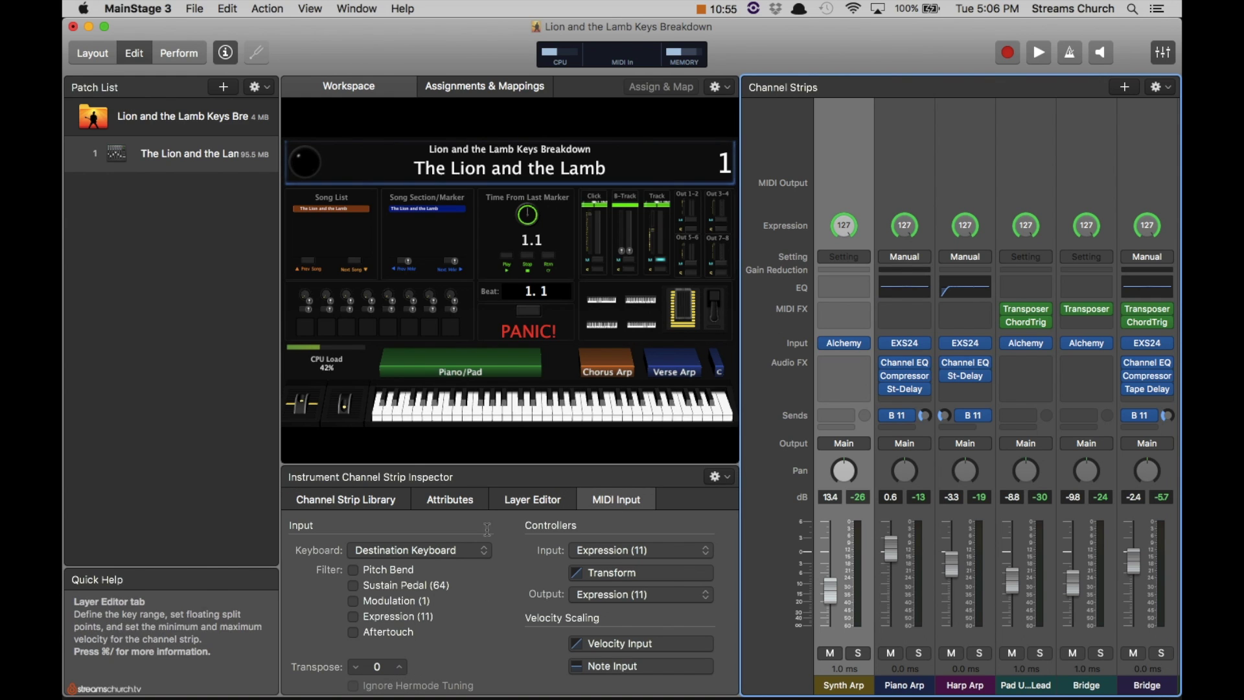
{"action": "left_click", "coordinate": [354, 570]}
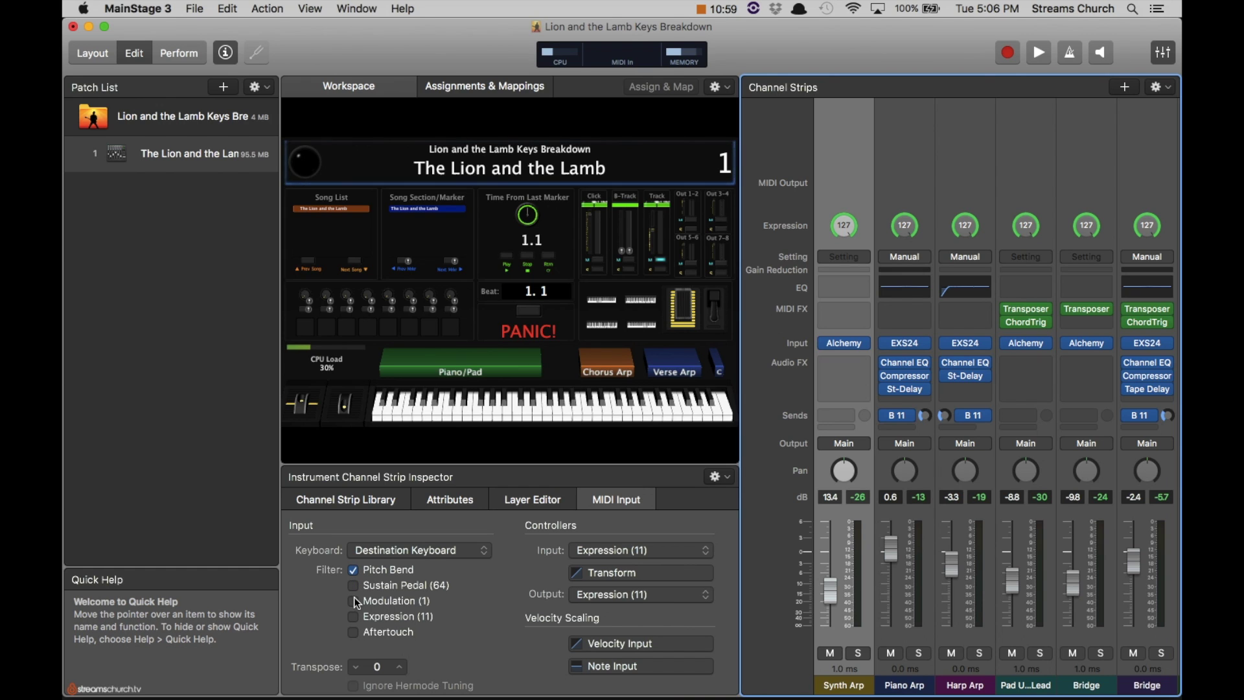
{"action": "left_click", "coordinate": [354, 616]}
- Turn on the Pitch Bend filter for Harp Arp after visiting Piano Arp, then select the pad strip
{"action": "left_click", "coordinate": [908, 162]}
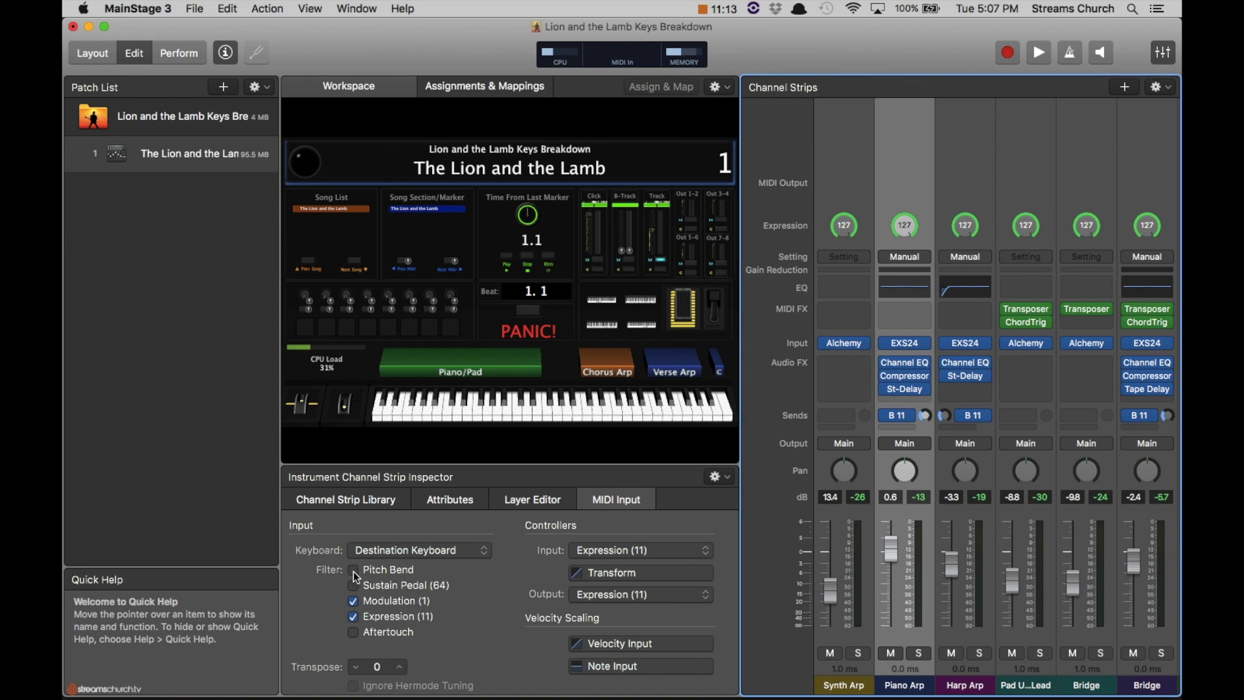
{"action": "left_click", "coordinate": [956, 177]}
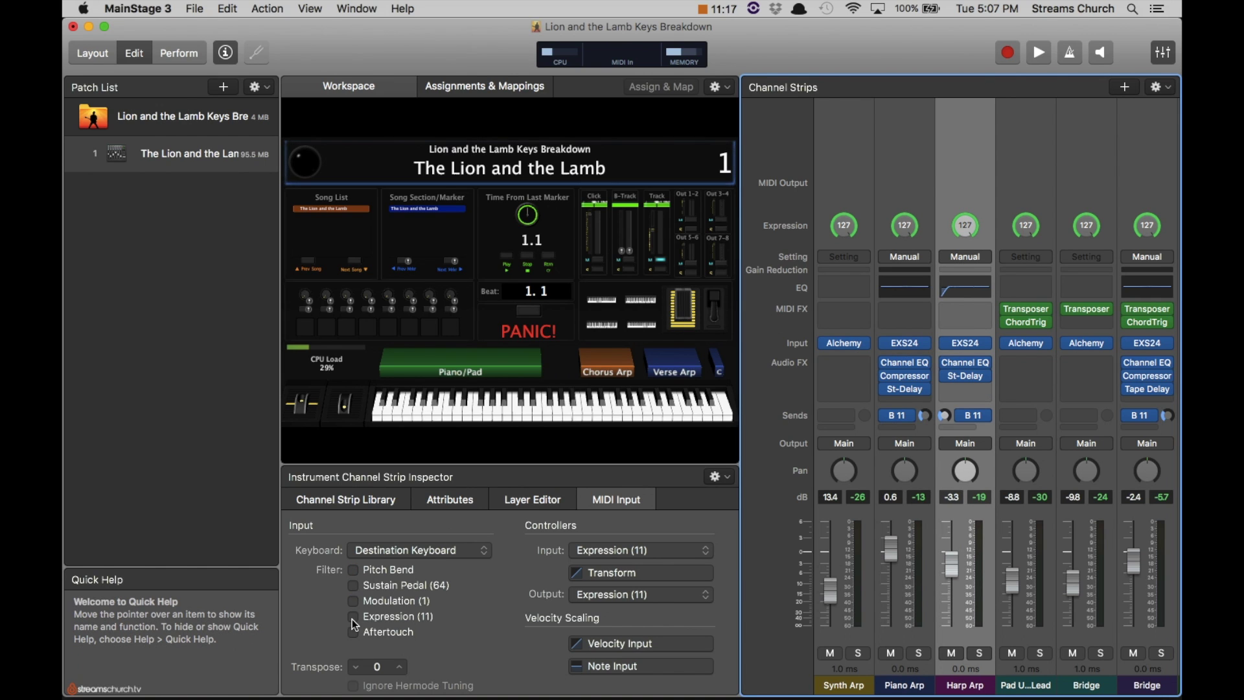
{"action": "left_click", "coordinate": [353, 570]}
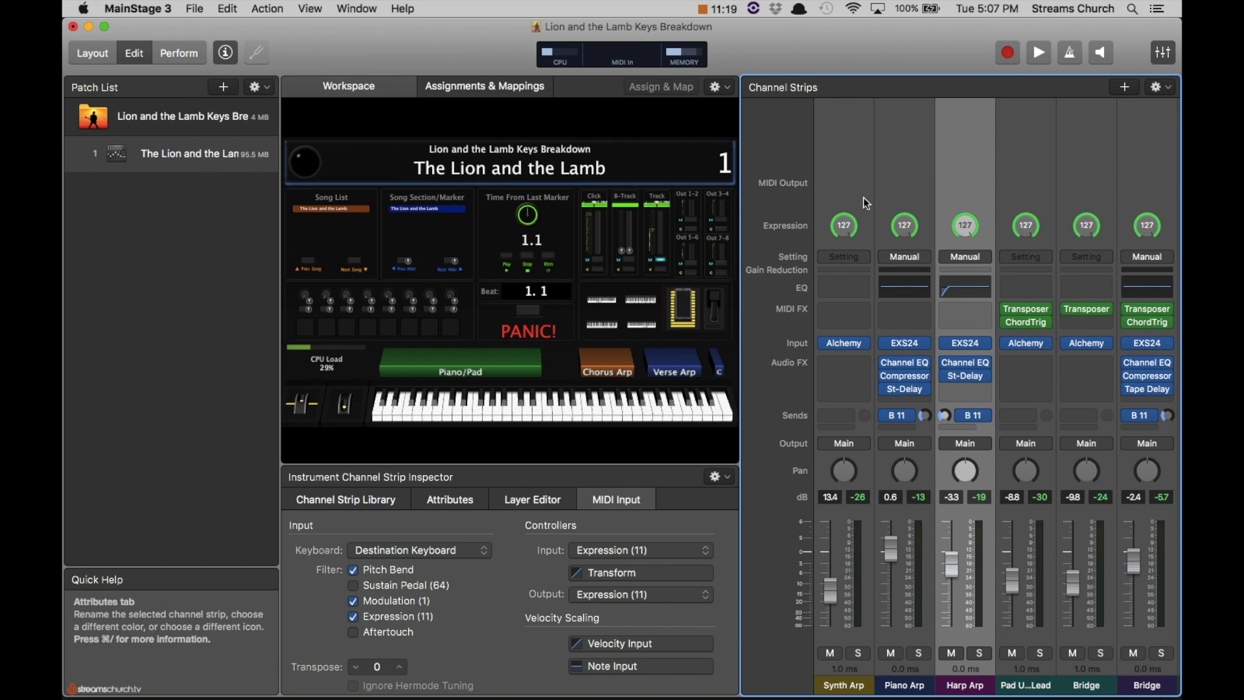
{"action": "left_click", "coordinate": [1017, 149]}
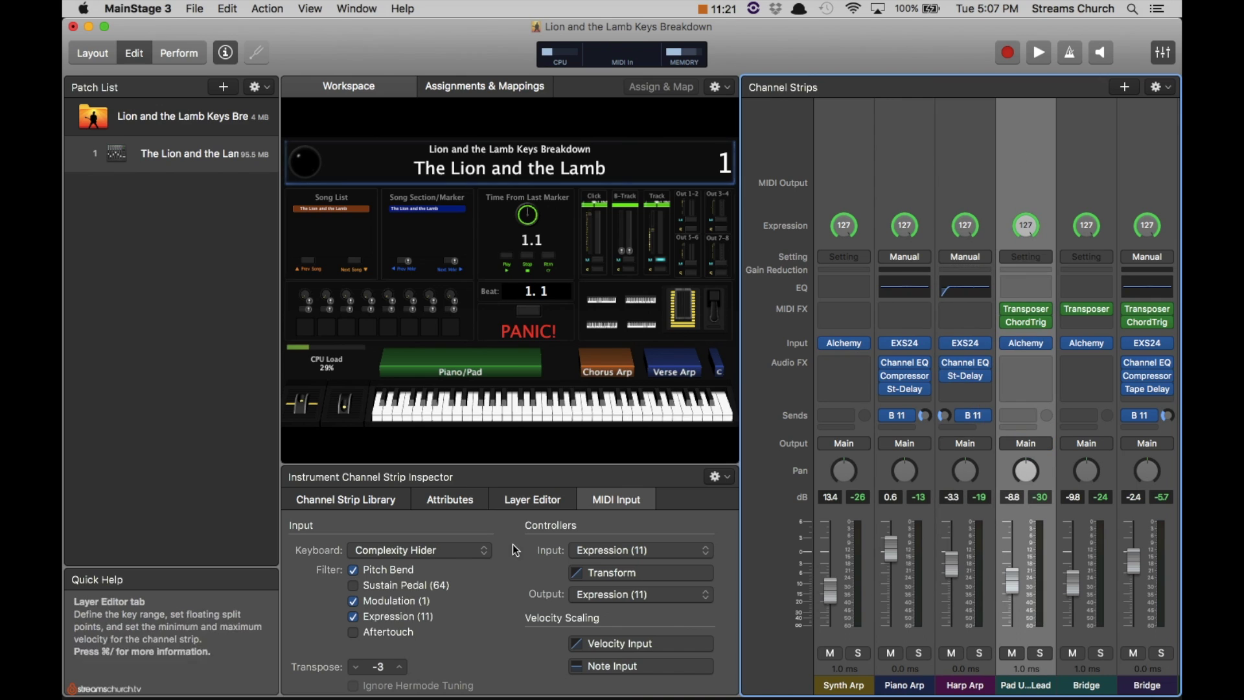
- Step the Pad Under Lead strip's MIDI input transpose to end at -1 semitone
{"action": "left_click", "coordinate": [401, 671]}
{"action": "left_click", "coordinate": [401, 671]}
{"action": "left_click", "coordinate": [401, 671]}
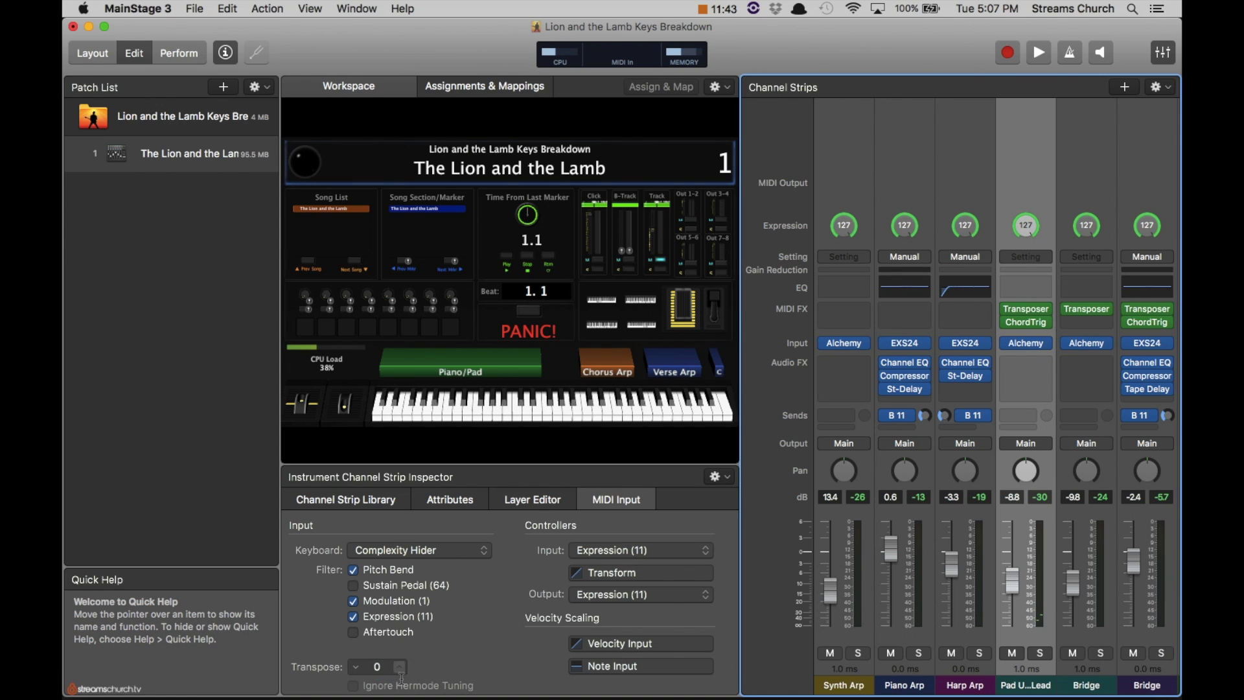
{"action": "left_click", "coordinate": [356, 668]}
{"action": "left_click", "coordinate": [356, 668]}
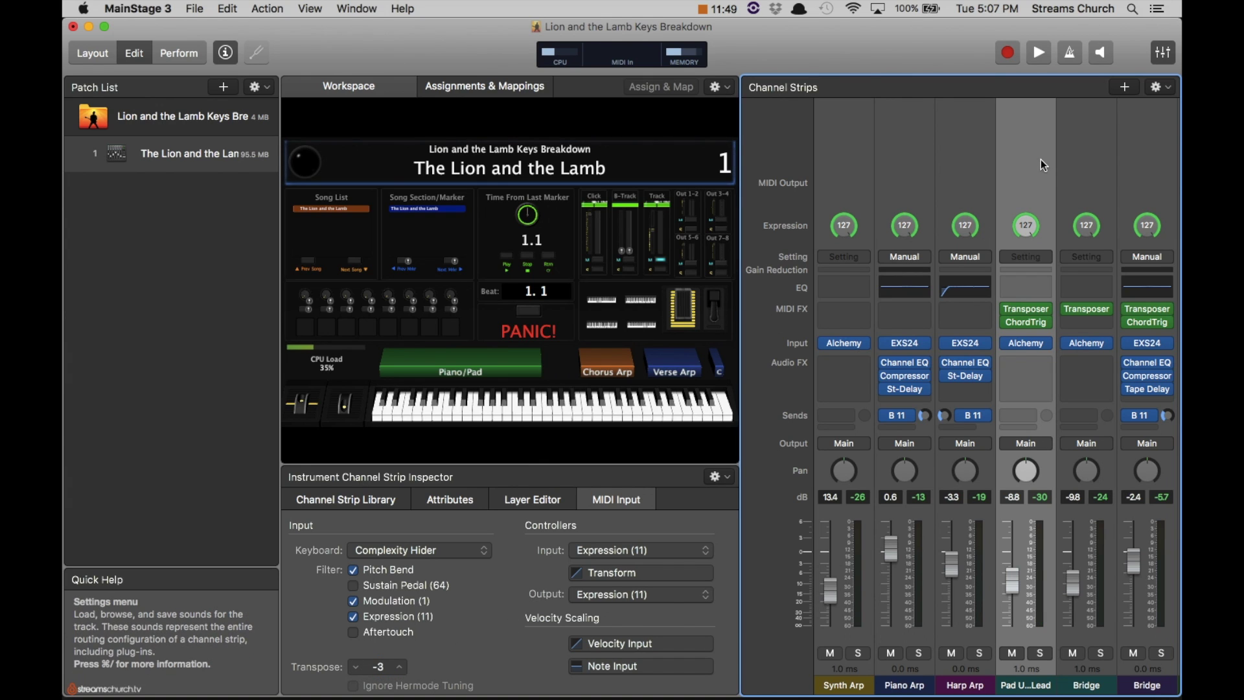
{"action": "left_click", "coordinate": [401, 670]}
{"action": "left_click", "coordinate": [401, 670]}
{"action": "mouse_move", "coordinate": [1030, 327]}
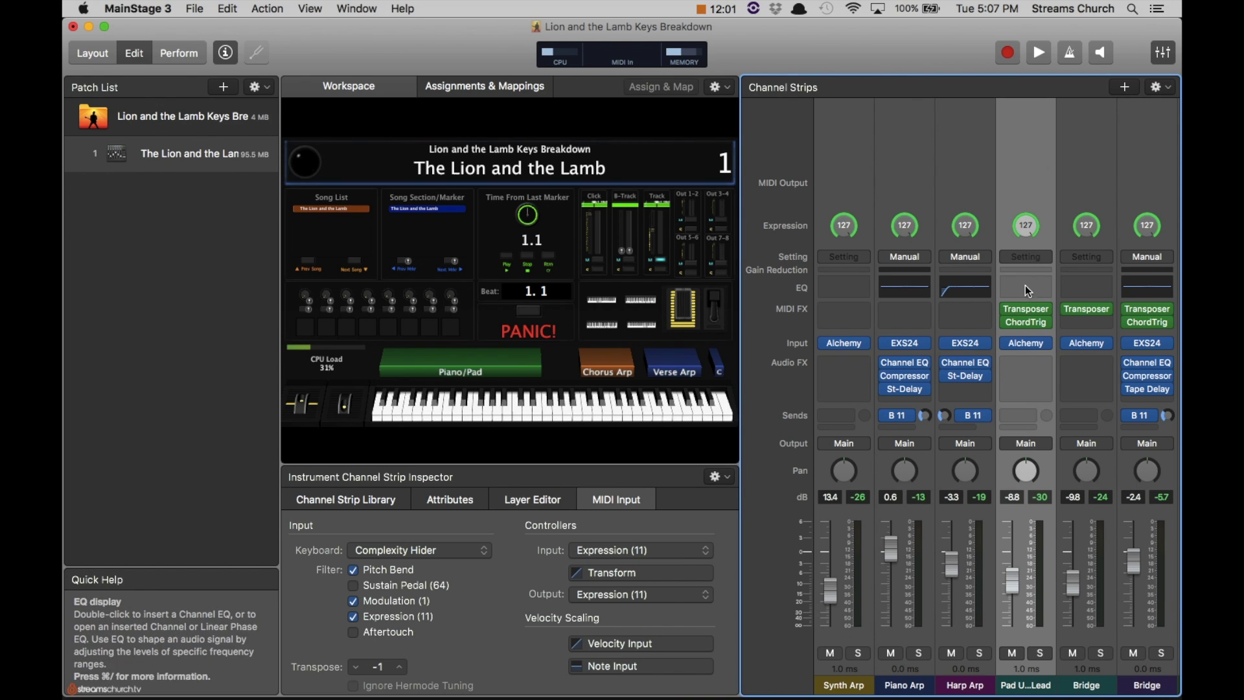
- Move the Pad Under Lead Chord Trigger's trigger-key zone up by one key
{"action": "left_click", "coordinate": [1026, 324]}
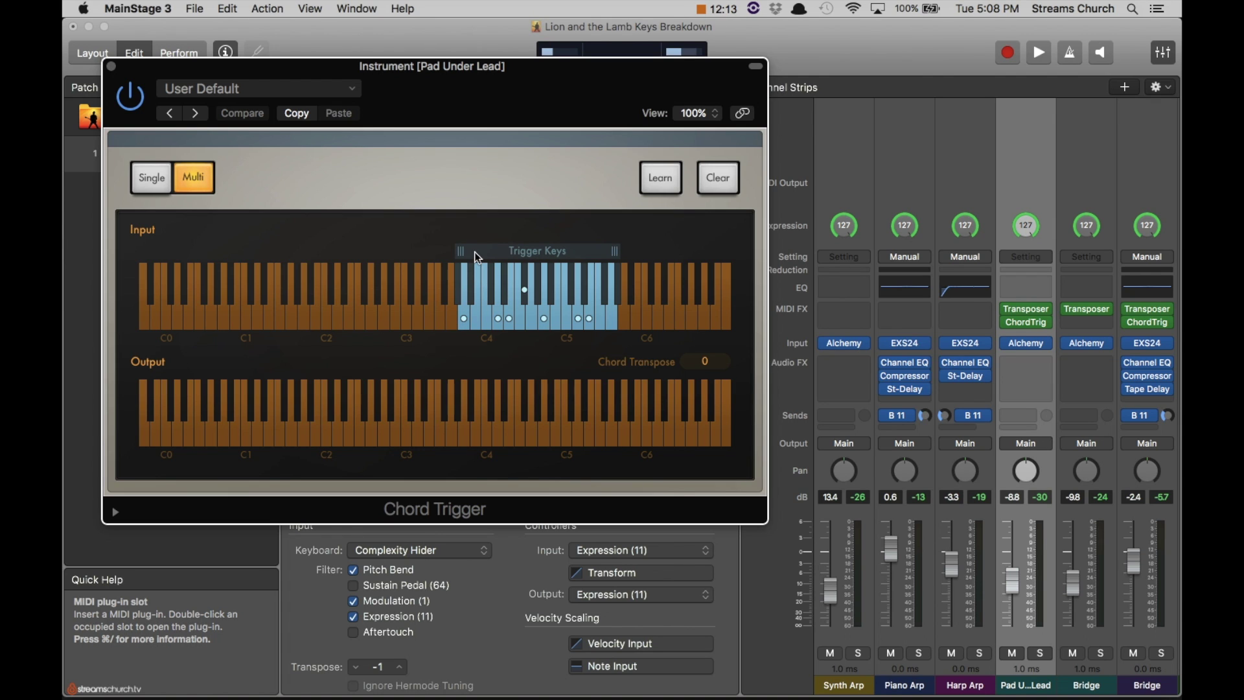
{"action": "left_click_drag", "start_coordinate": [474, 251], "coordinate": [486, 254]}
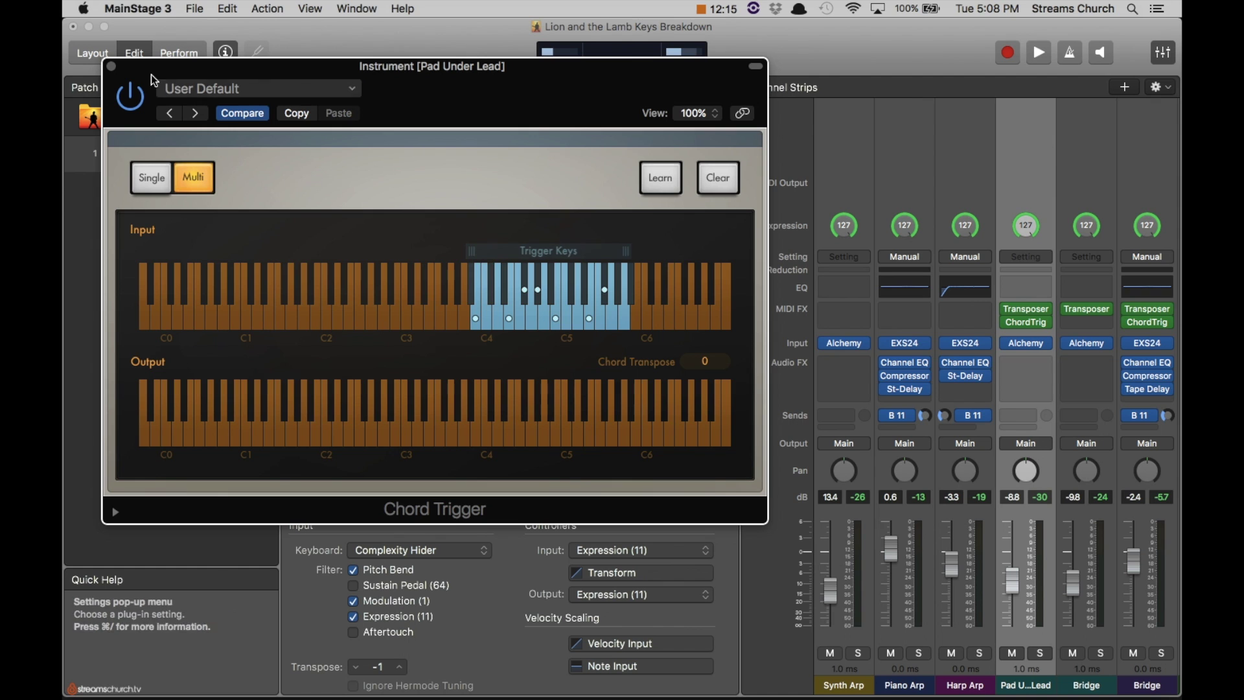
{"action": "left_click", "coordinate": [110, 66]}
{"action": "scroll", "coordinate": [950, 140], "scroll_direction": "right", "scroll_amount": 3}
- Change the Bridge strip's Transposer root note from A to B
{"action": "left_click", "coordinate": [1008, 160]}
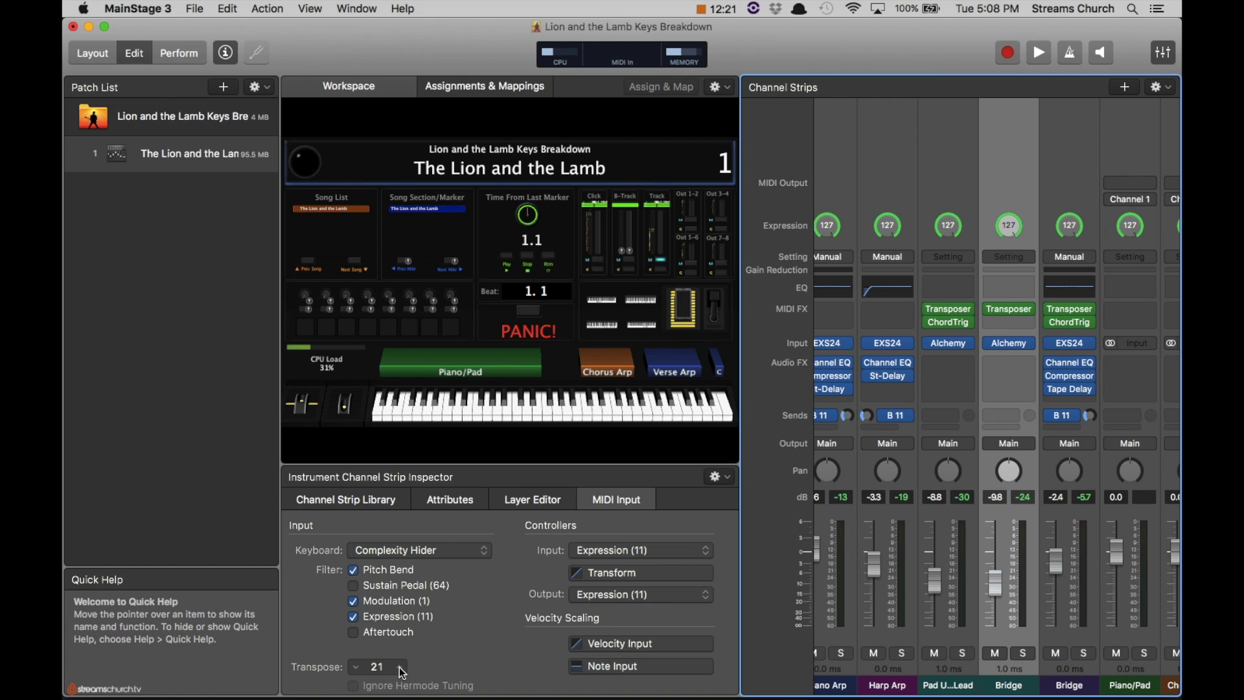
{"action": "scroll", "coordinate": [401, 672], "scroll_direction": "up", "scroll_amount": 3}
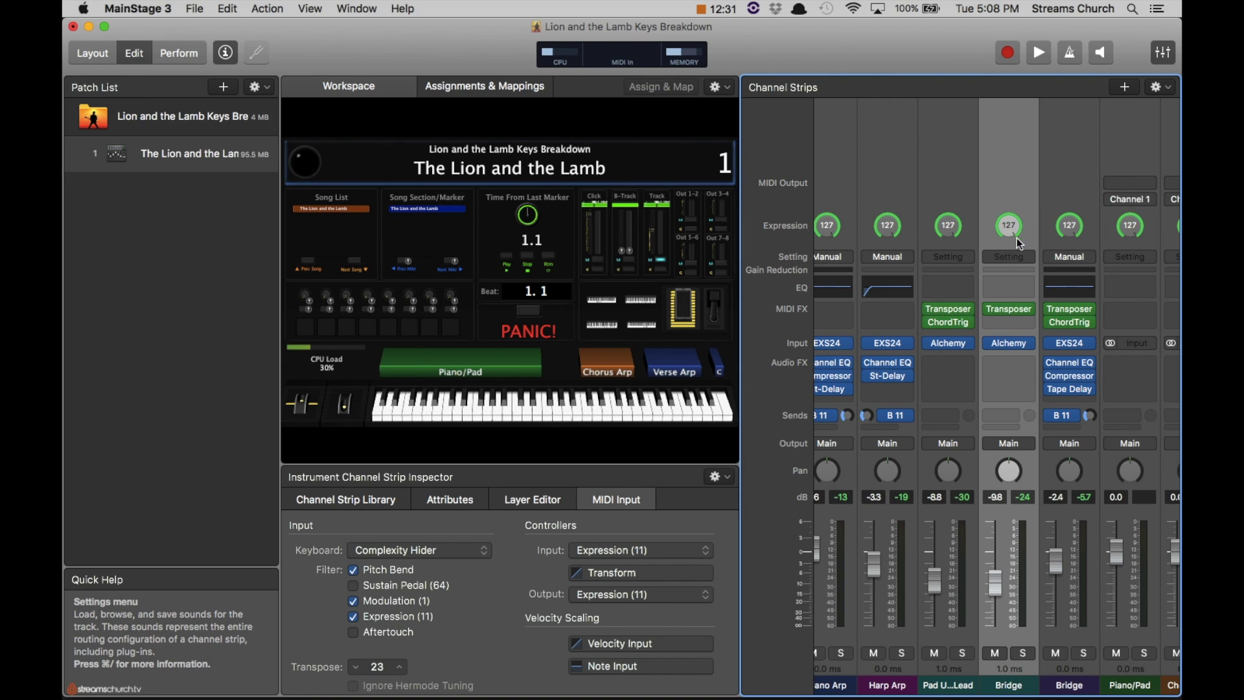
{"action": "left_click", "coordinate": [1010, 313]}
{"action": "left_click", "coordinate": [204, 260]}
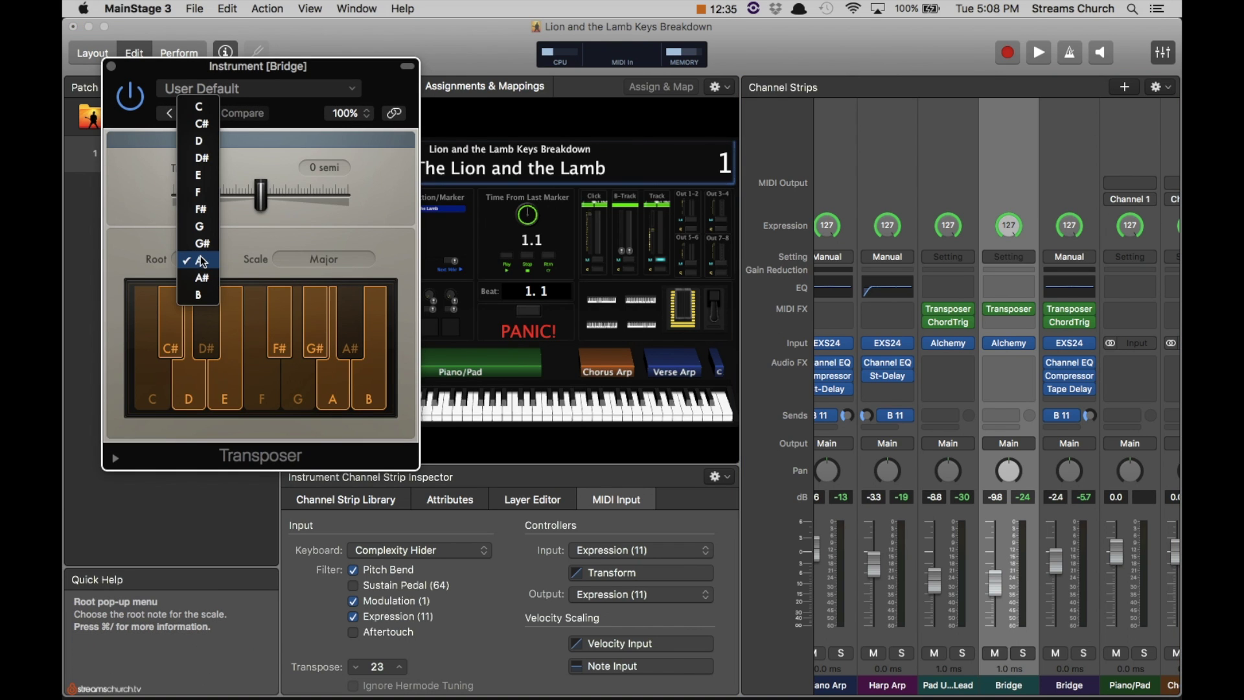
{"action": "left_click", "coordinate": [198, 293]}
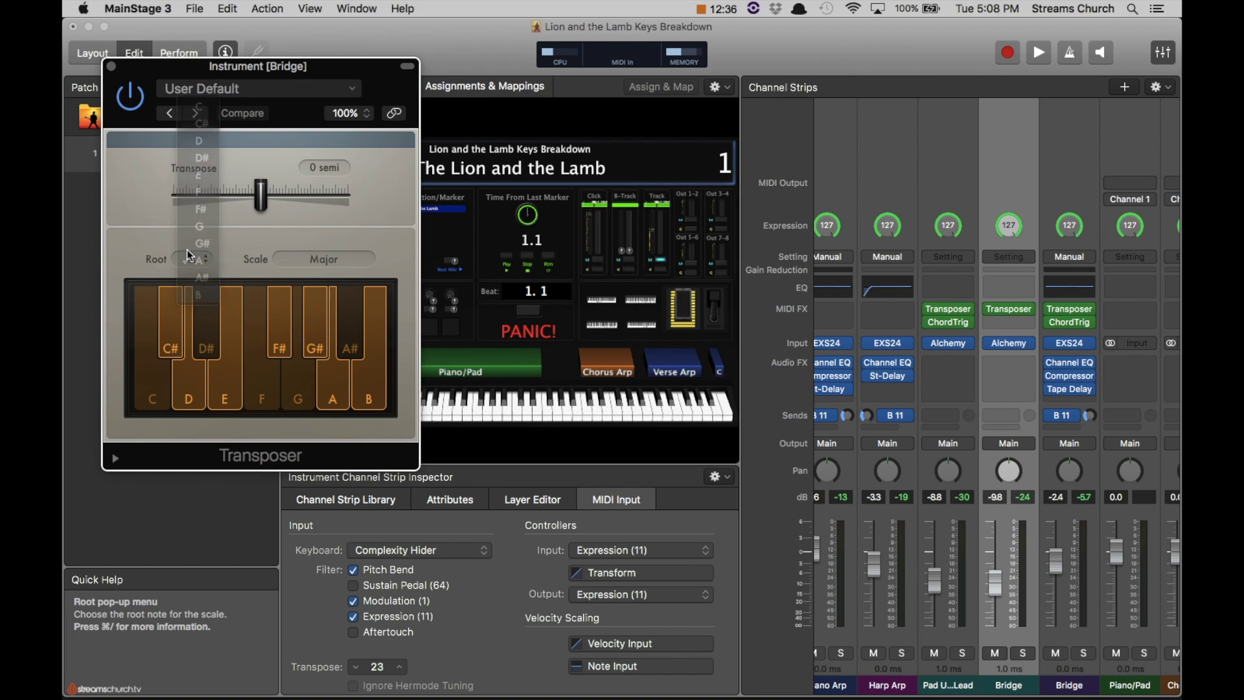
{"action": "left_click", "coordinate": [111, 66]}
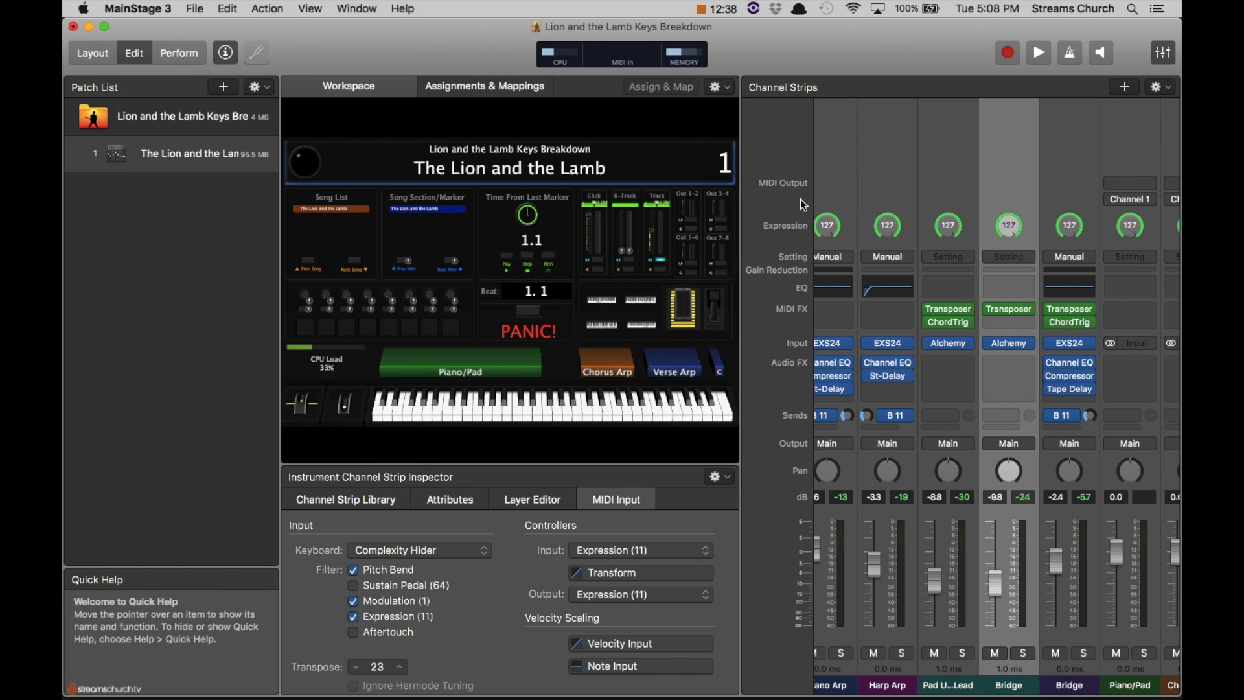
- Set the Pad Under Lead strip's Transposer root note to B
{"action": "left_click", "coordinate": [949, 314]}
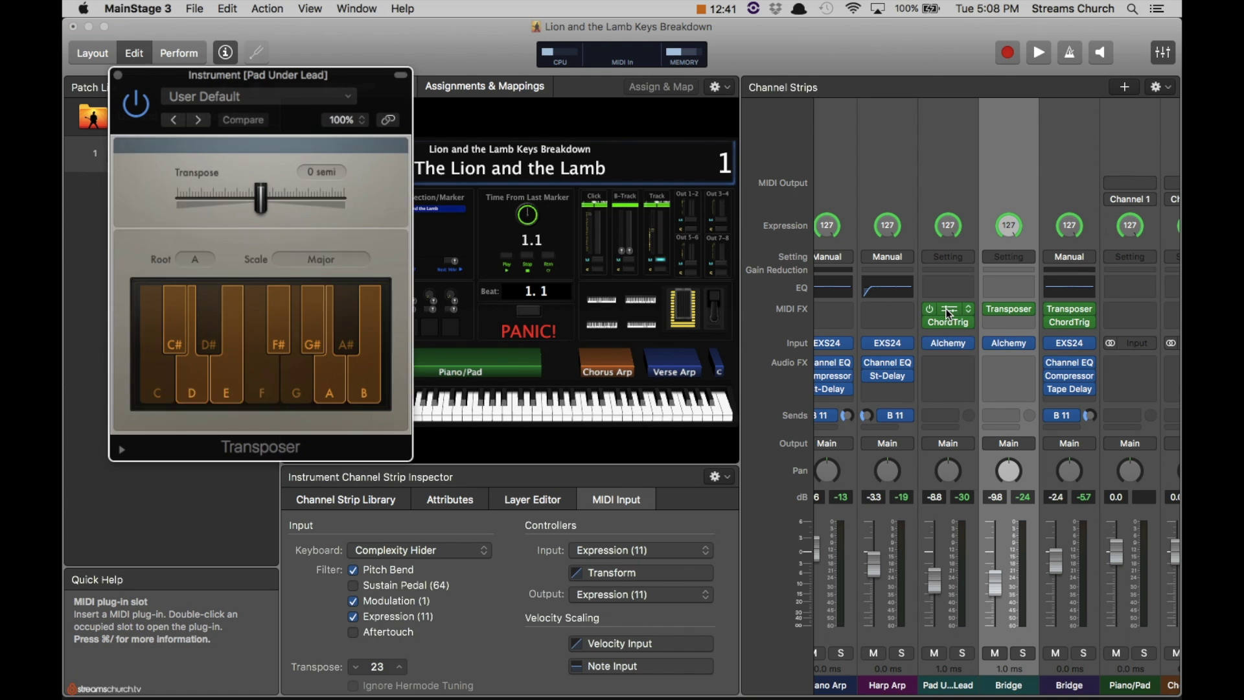
{"action": "left_click", "coordinate": [203, 261]}
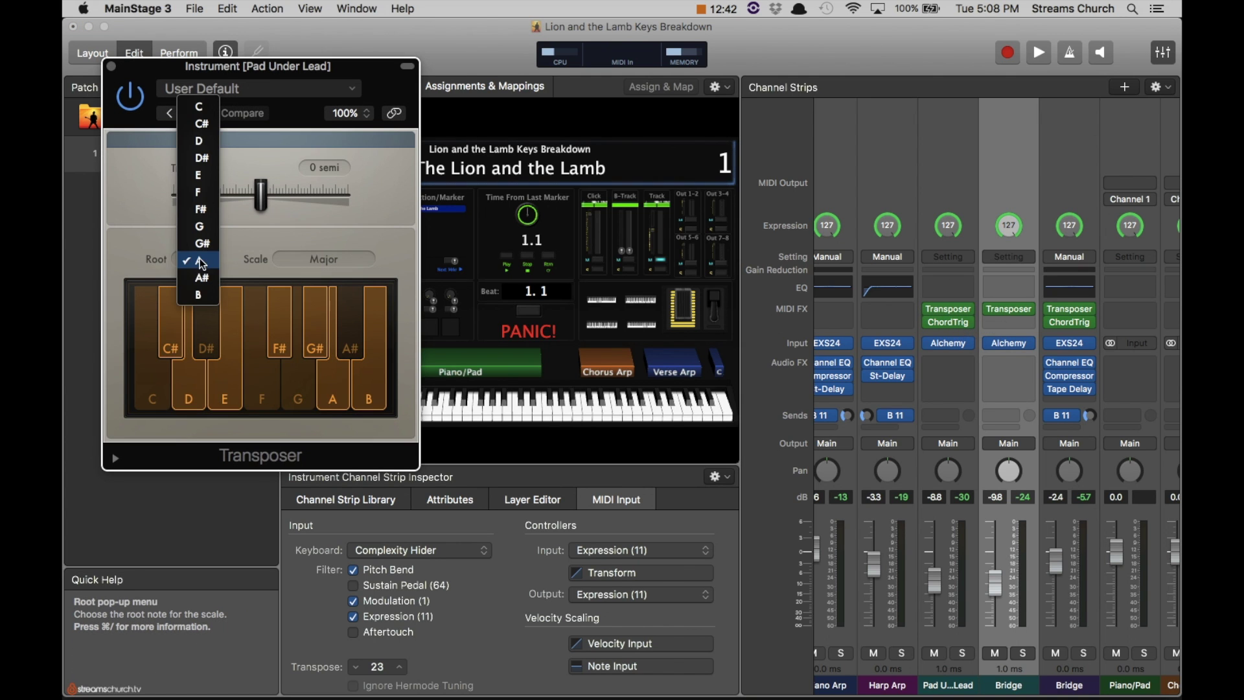
{"action": "left_click", "coordinate": [199, 295]}
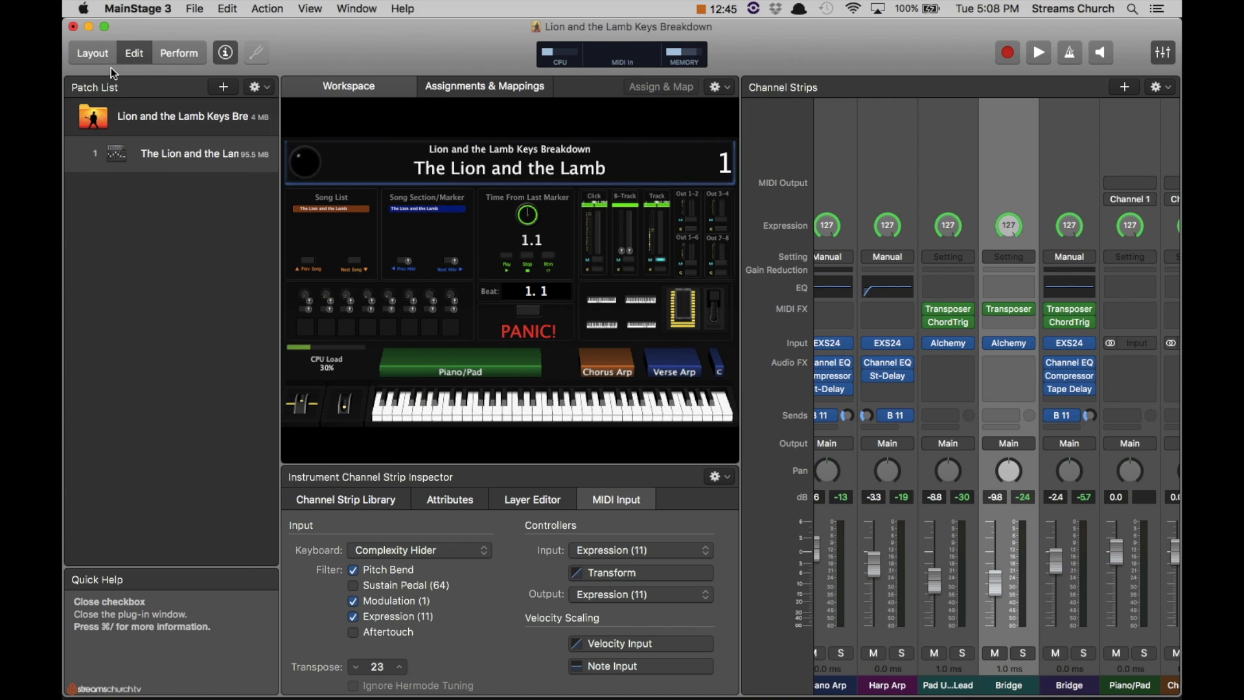
{"action": "left_click", "coordinate": [112, 68]}
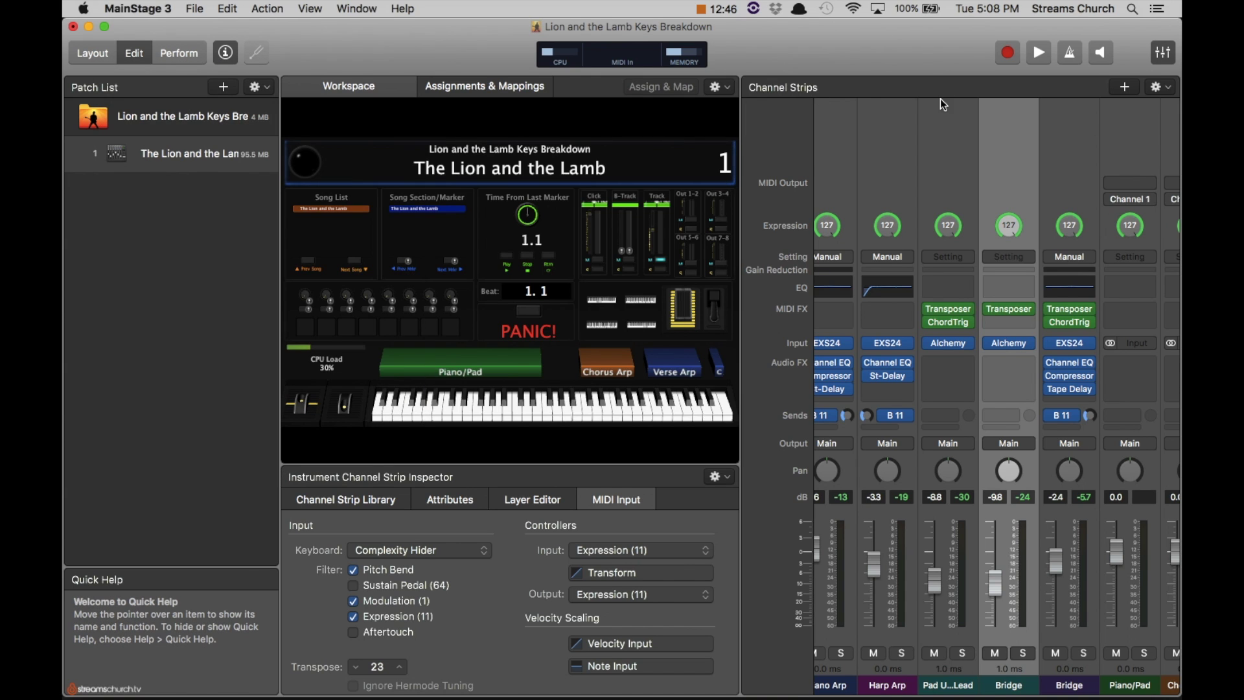
- Raise the EXS24 Bridge strip's transpose to 11 and set its Transposer root to B
{"action": "left_click", "coordinate": [1068, 162]}
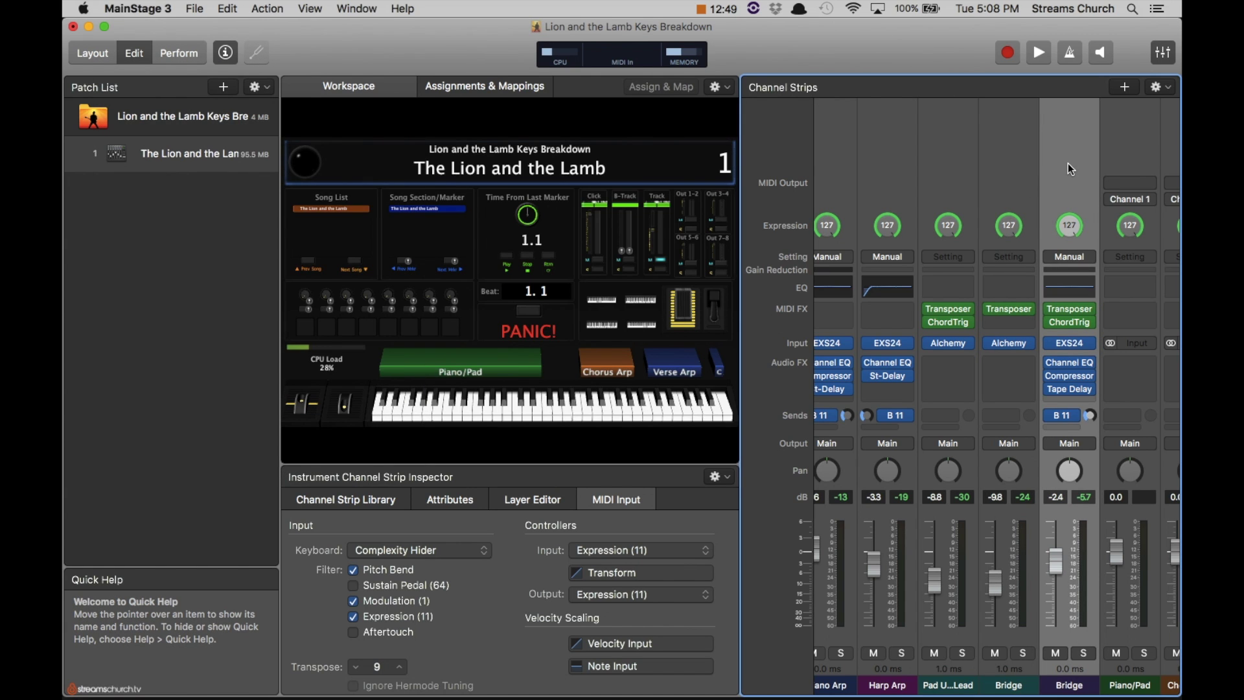
{"action": "left_click", "coordinate": [398, 670]}
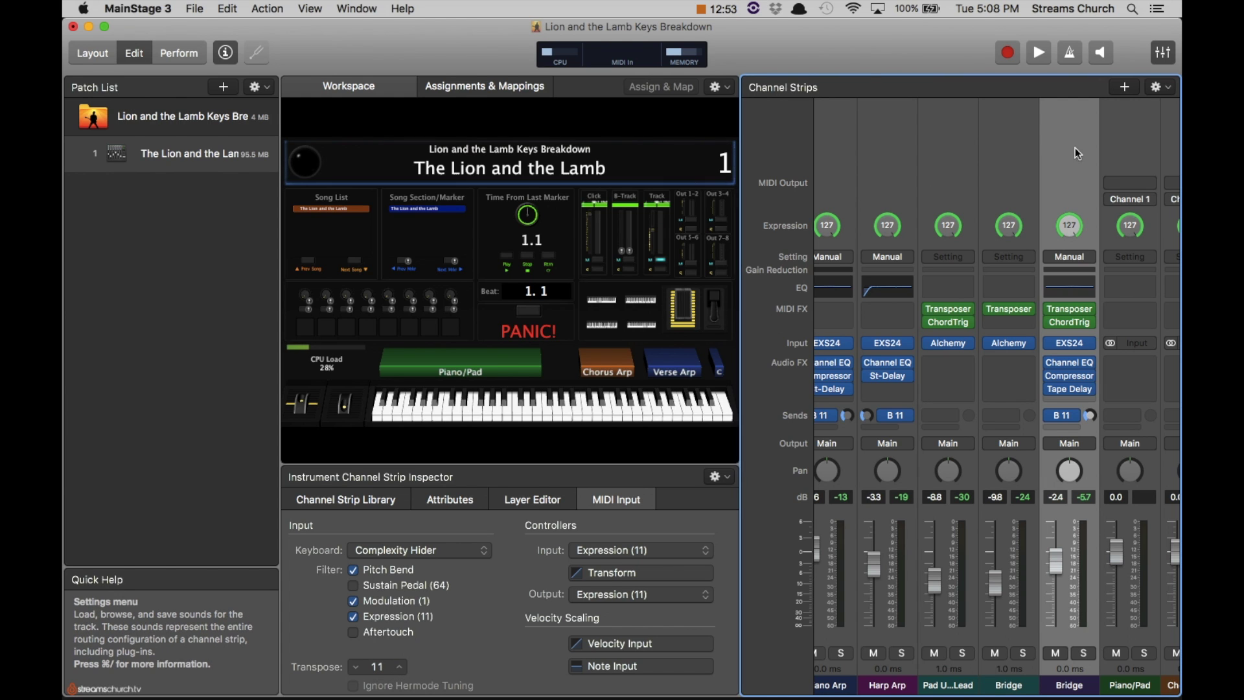
{"action": "double_click", "coordinate": [1071, 310]}
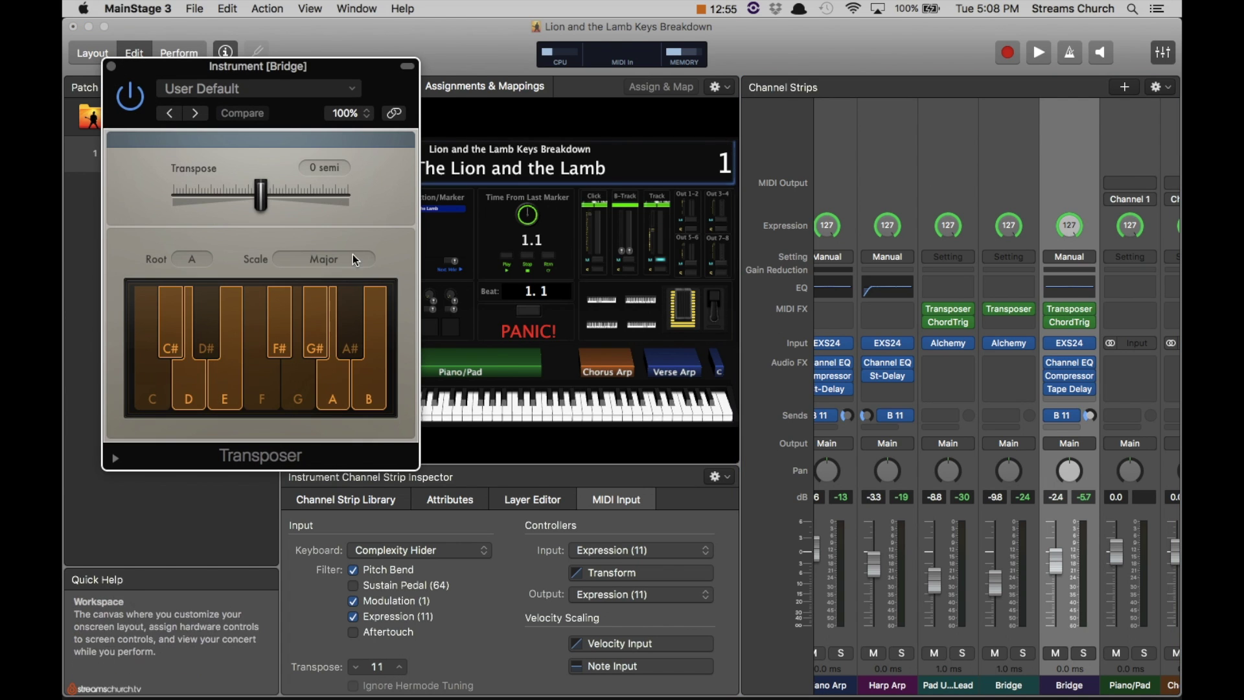
{"action": "left_click", "coordinate": [192, 259]}
{"action": "left_click", "coordinate": [199, 297]}
{"action": "left_click", "coordinate": [111, 66]}
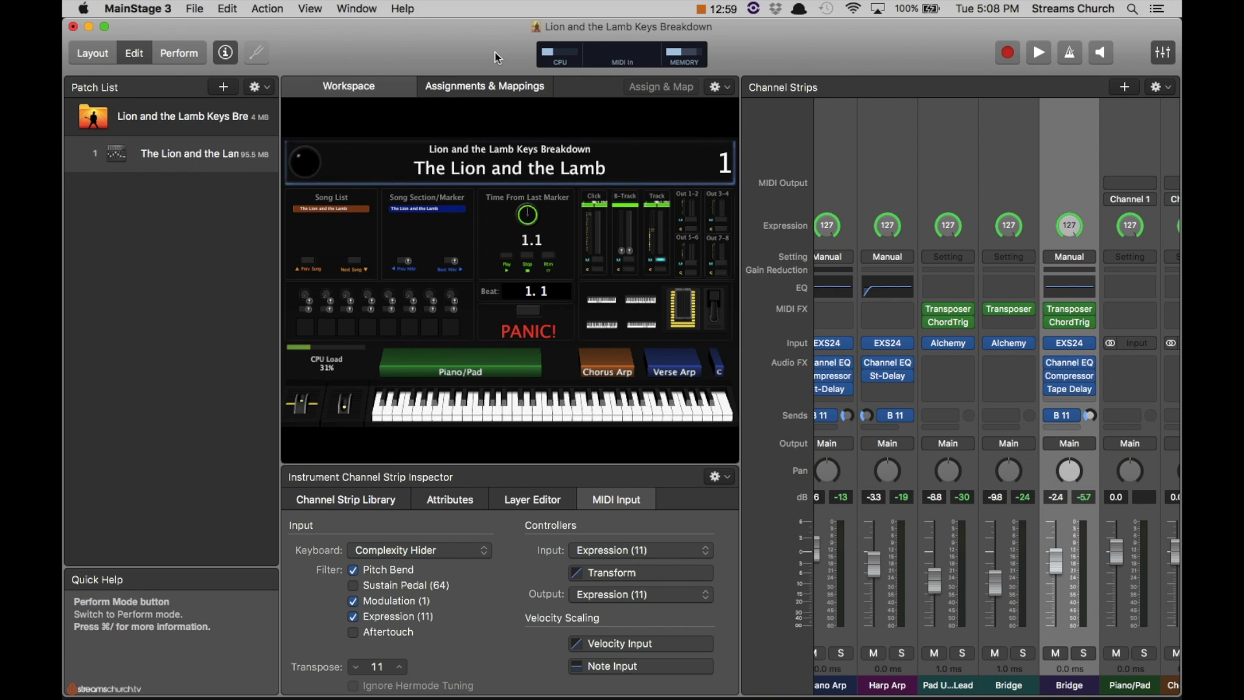
- Shift the EXS24 Bridge strip's Chord Trigger zone up two keys
{"action": "double_click", "coordinate": [1069, 322]}
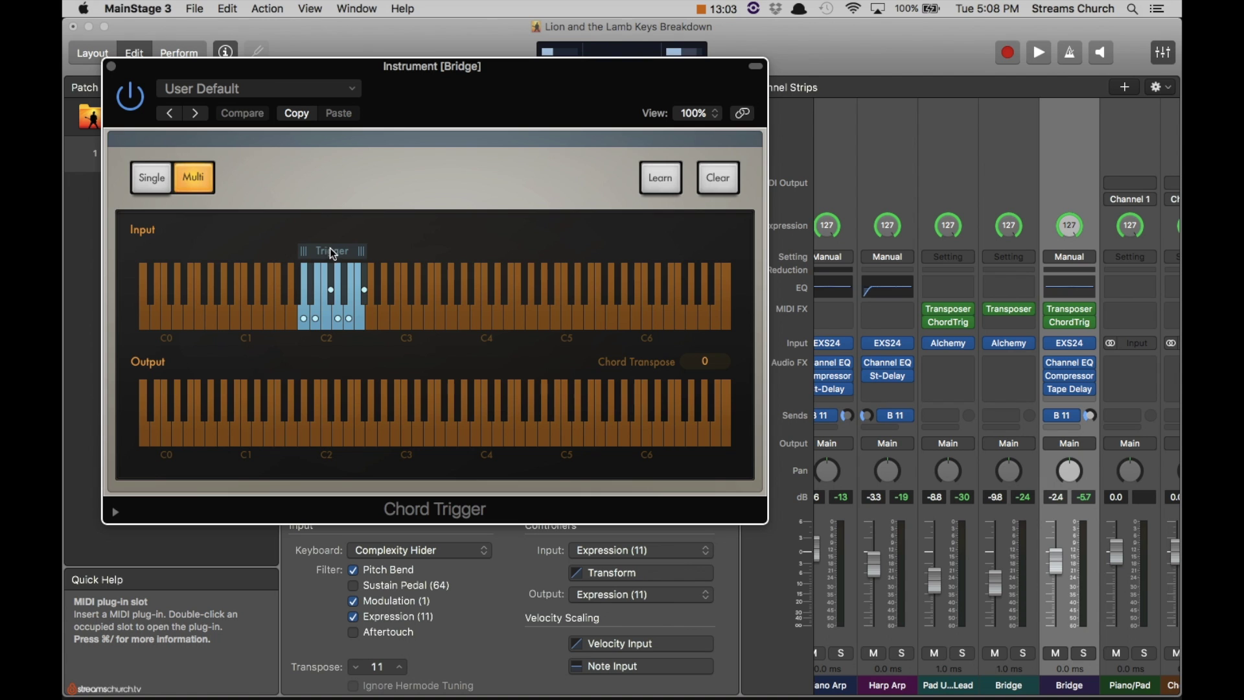
{"action": "left_click_drag", "start_coordinate": [330, 249], "coordinate": [344, 253]}
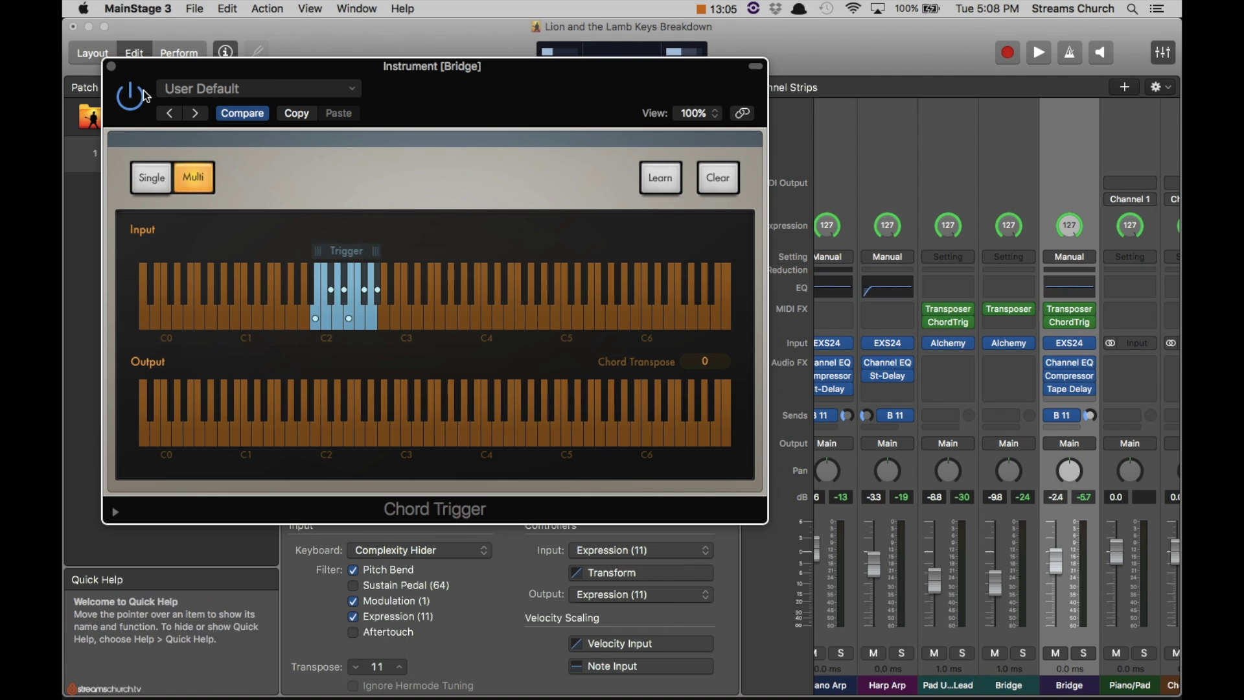
{"action": "left_click", "coordinate": [111, 66]}
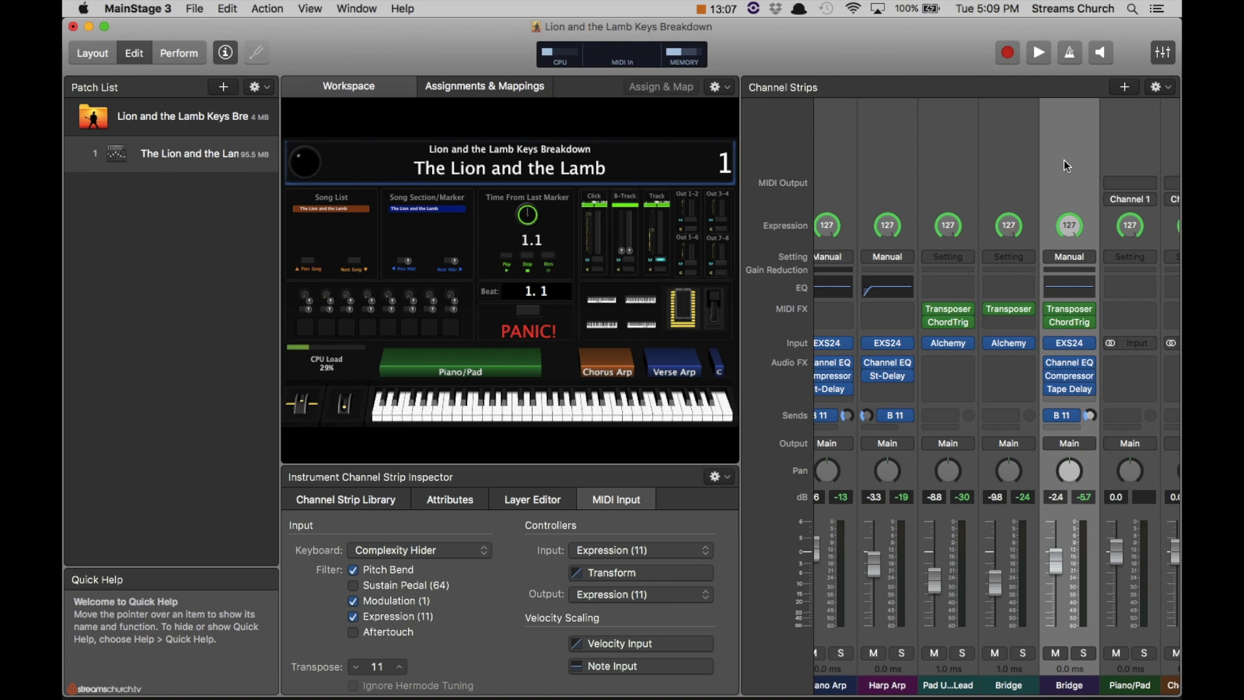
- Select the Intro external MIDI strip and show its MIDI Input settings
{"action": "scroll", "coordinate": [1064, 161], "scroll_direction": "right", "scroll_amount": 8}
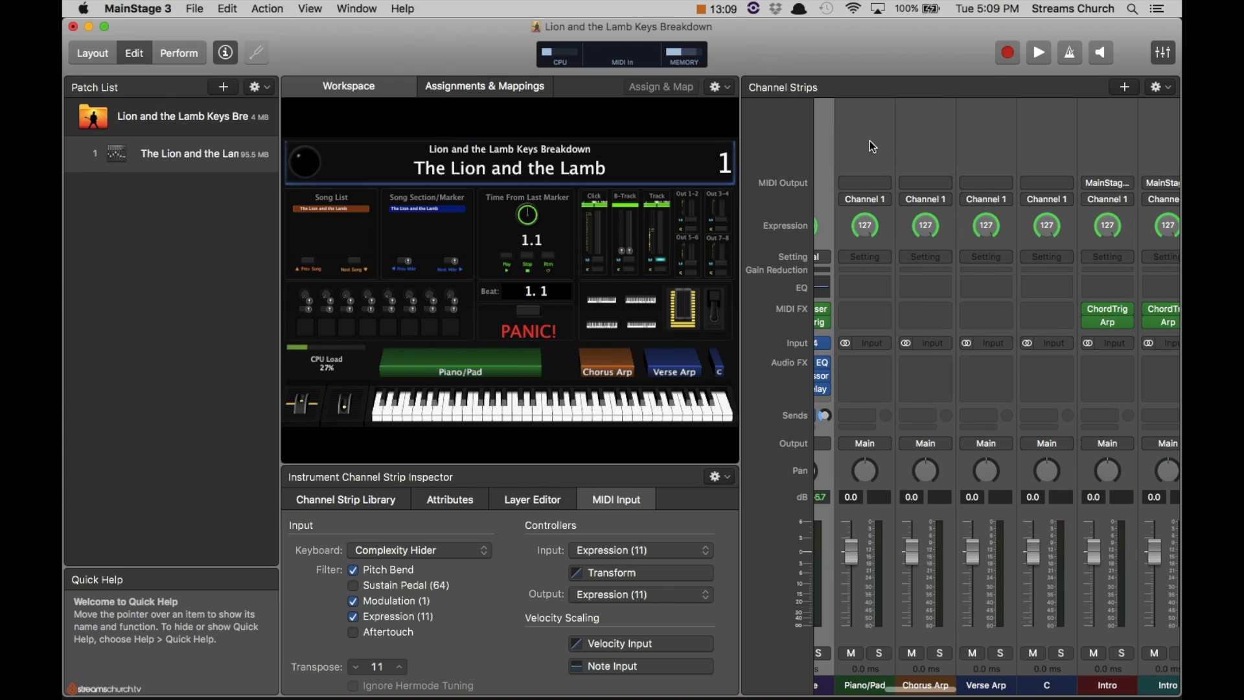
{"action": "left_click", "coordinate": [880, 138]}
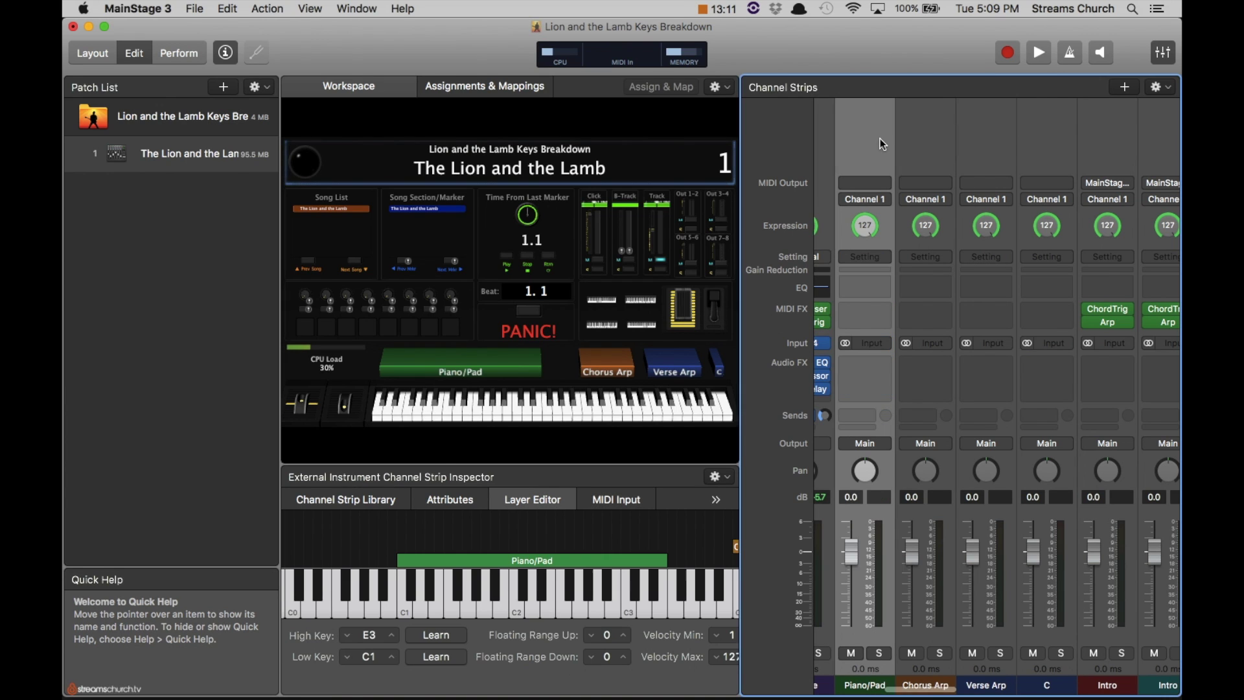
{"action": "left_click", "coordinate": [1041, 139]}
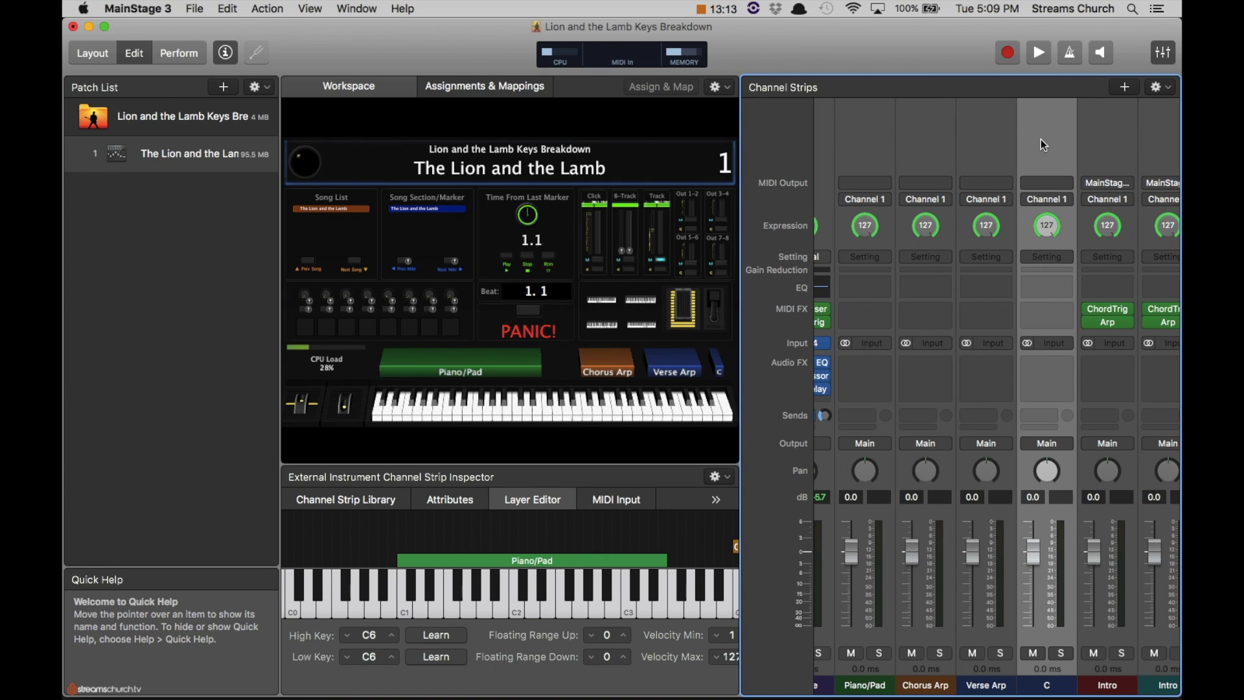
{"action": "scroll", "coordinate": [1041, 139], "scroll_direction": "right", "scroll_amount": 5}
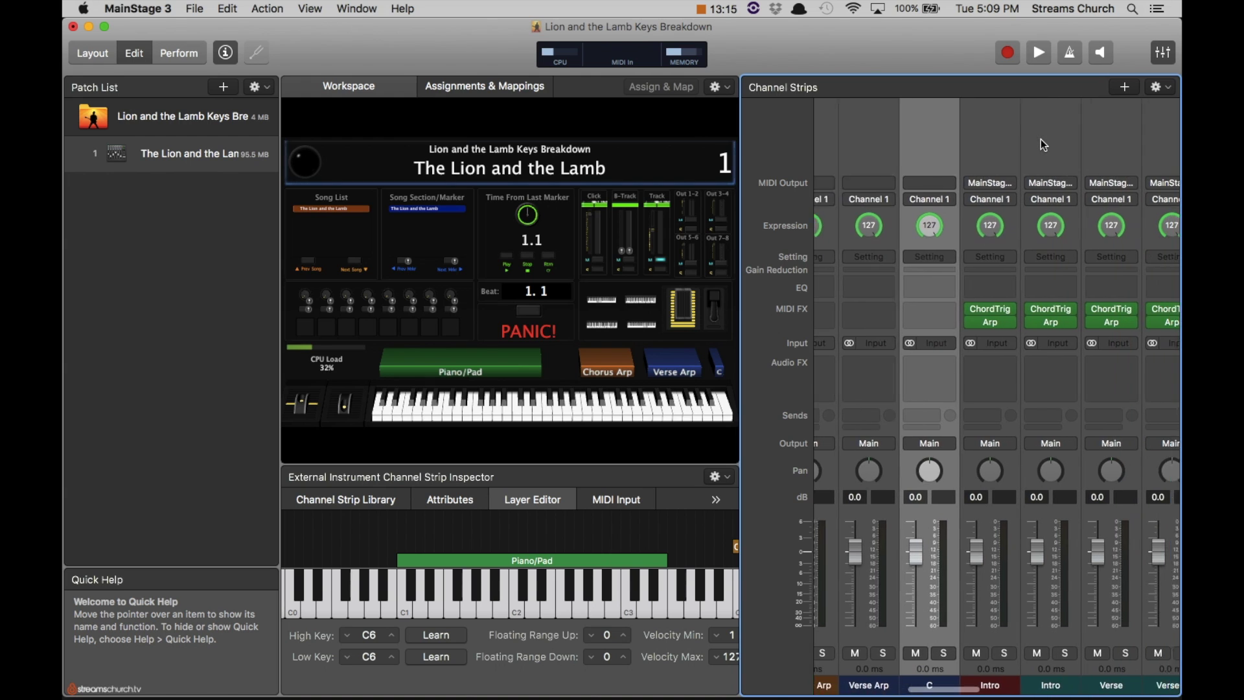
{"action": "left_click", "coordinate": [898, 139]}
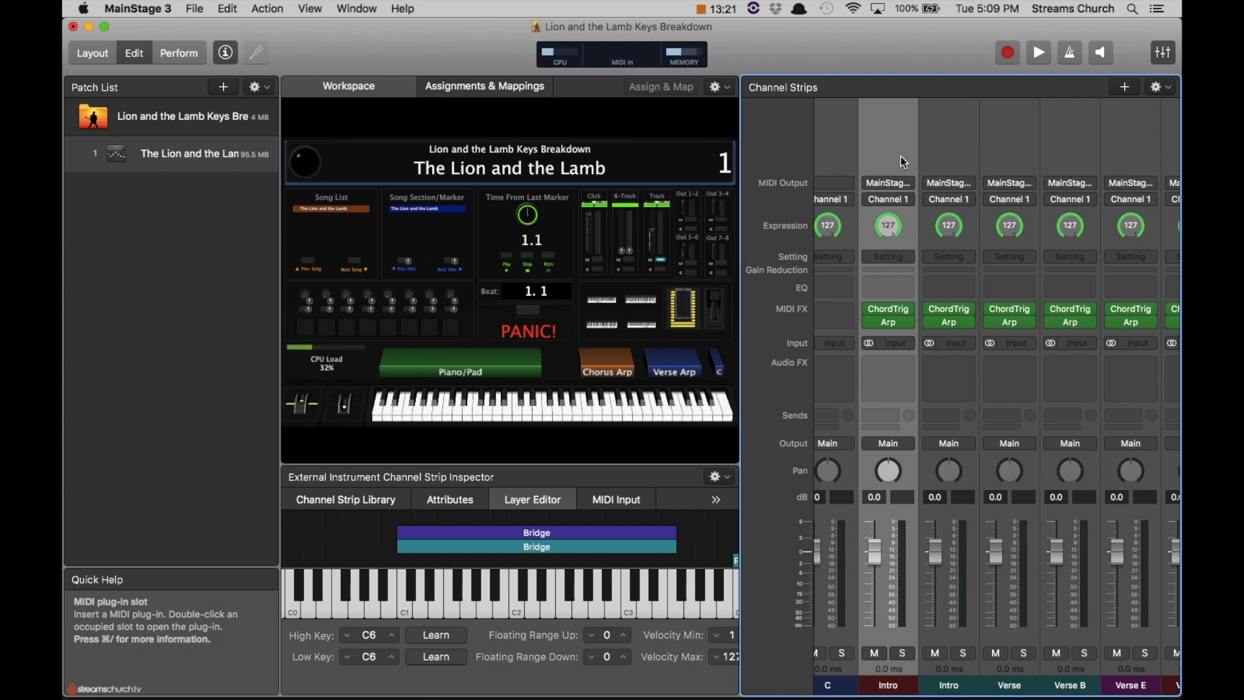
{"action": "scroll", "coordinate": [901, 156], "scroll_direction": "right", "scroll_amount": 1}
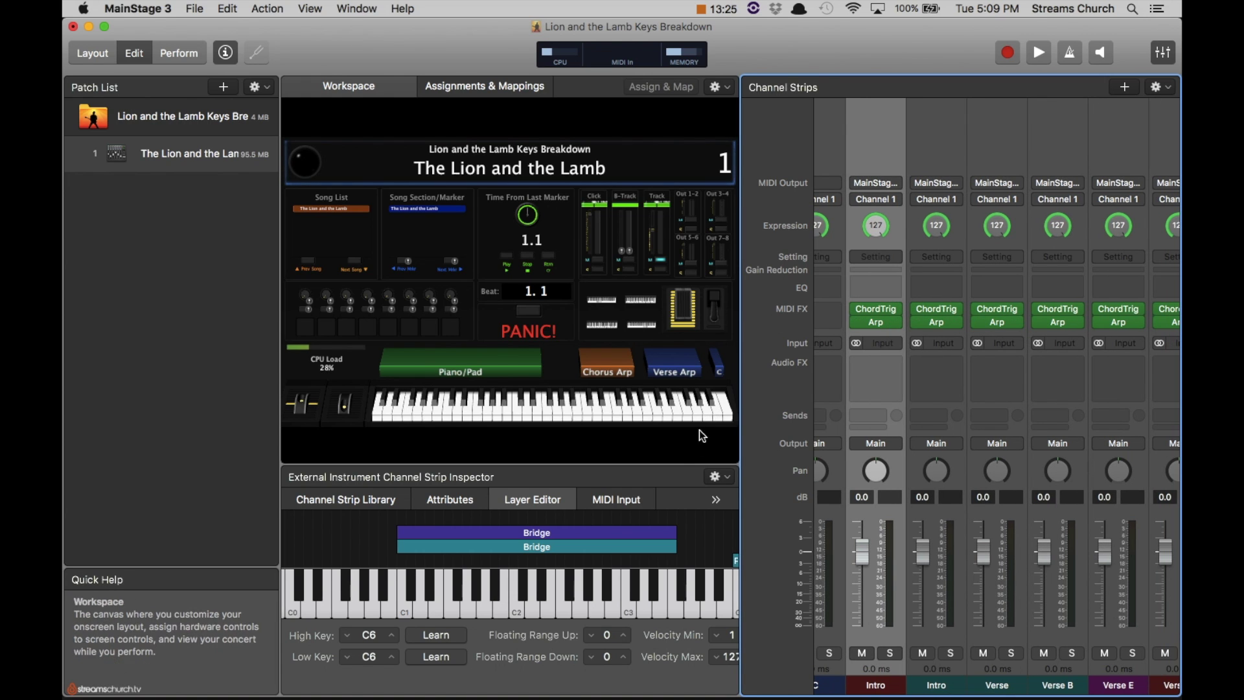
{"action": "left_click", "coordinate": [619, 499]}
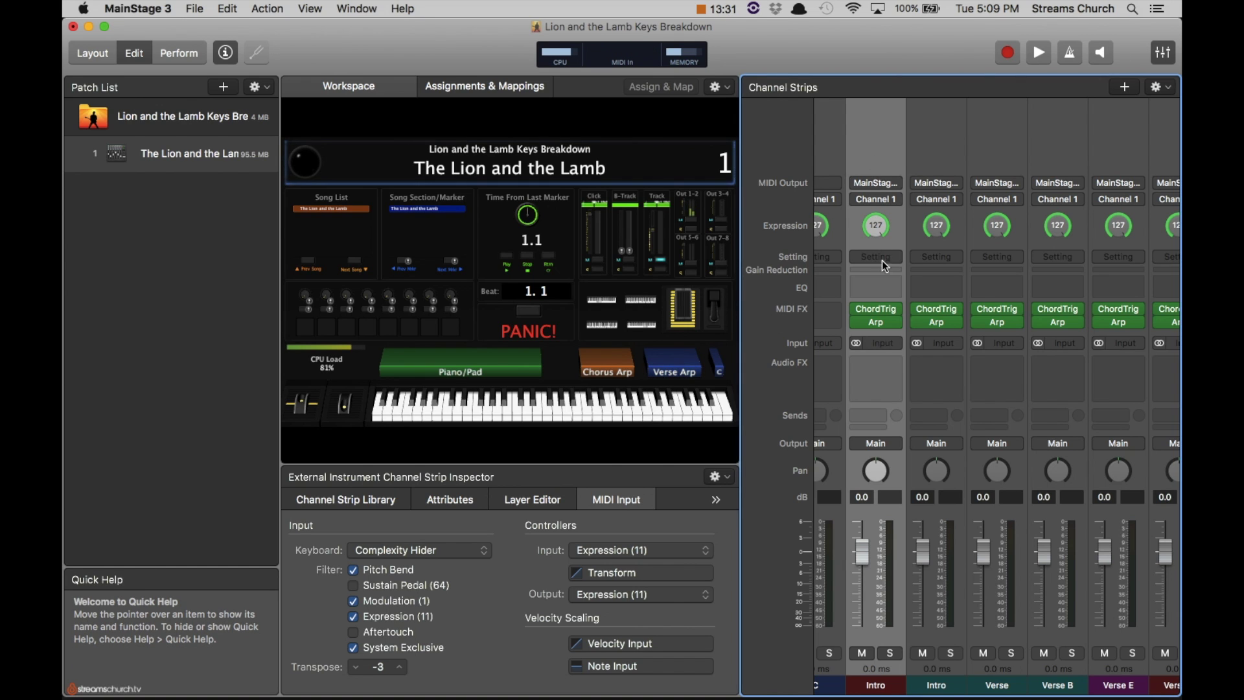
- Save the concert with Cmd-S and open the Intro strip's Arpeggiator
{"action": "mouse_move", "coordinate": [877, 323]}
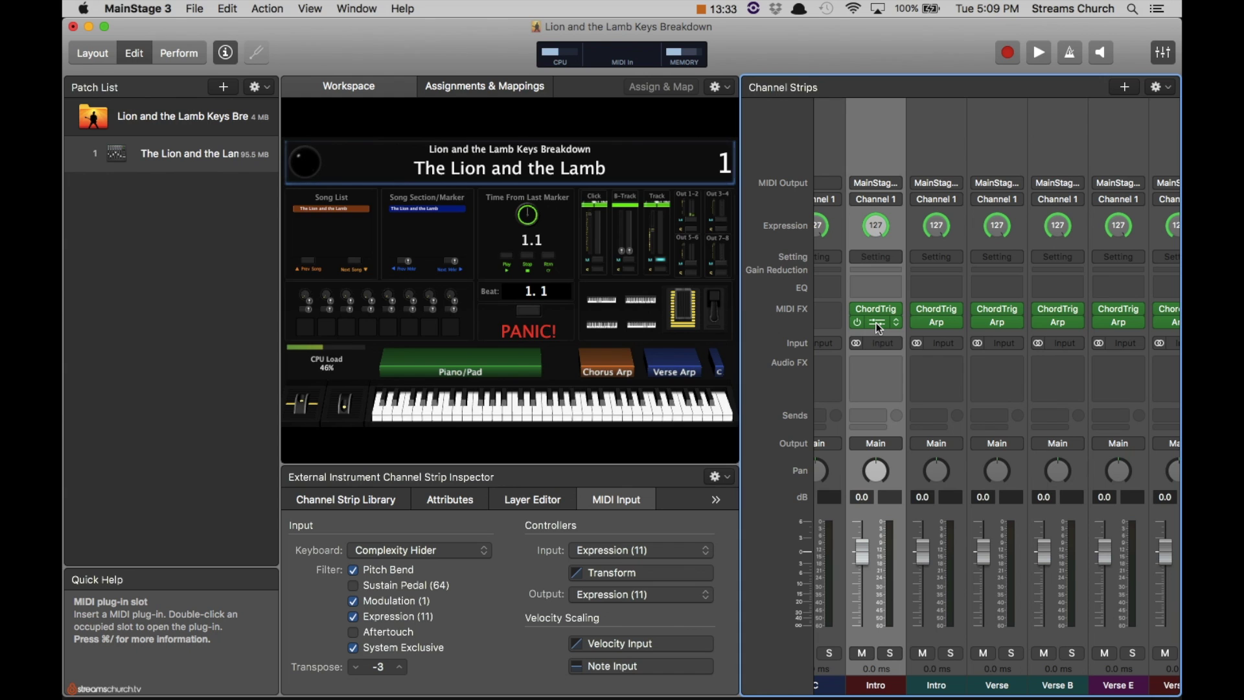
{"action": "key", "text": "super+s"}
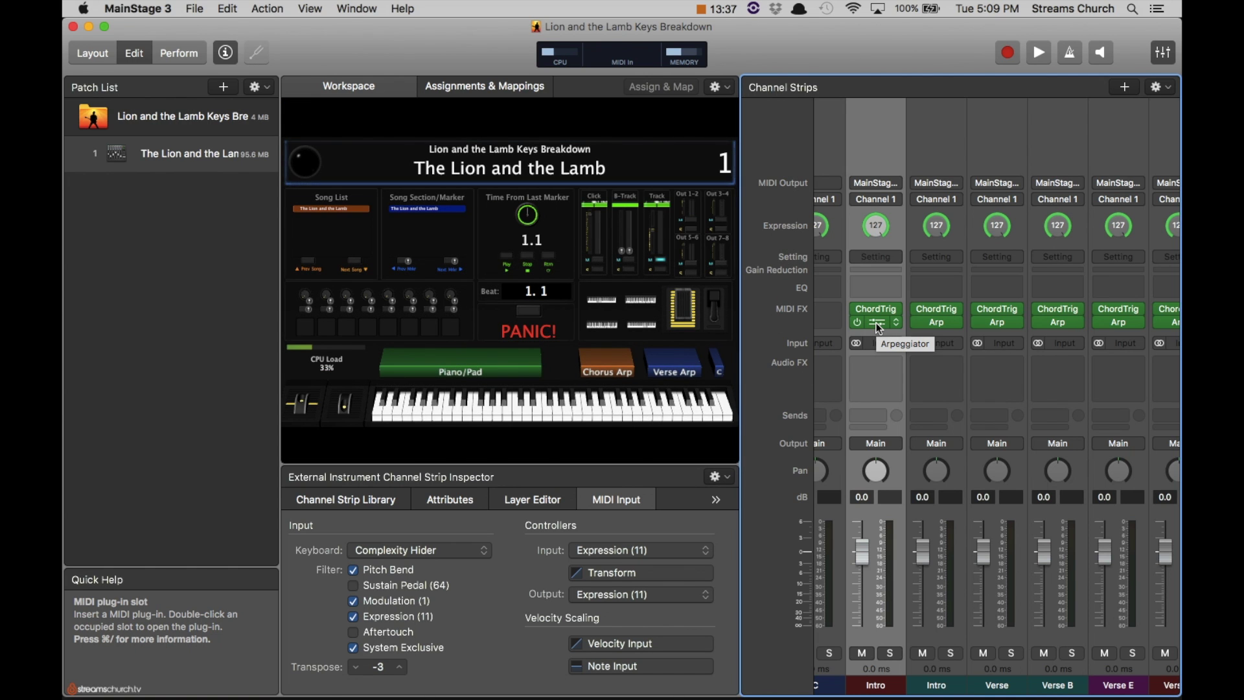
{"action": "left_click", "coordinate": [879, 327]}
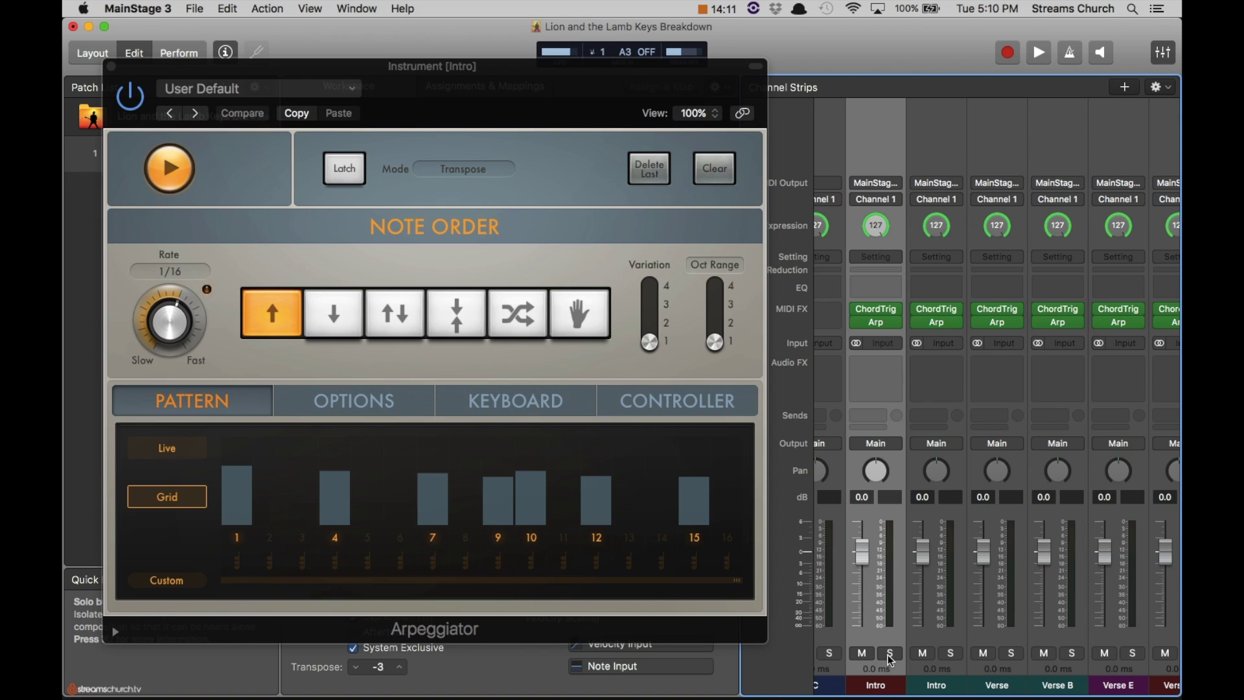
- Place the second Intro Arpeggiator beside the first to compare patterns, then close both windows
{"action": "left_click", "coordinate": [938, 322]}
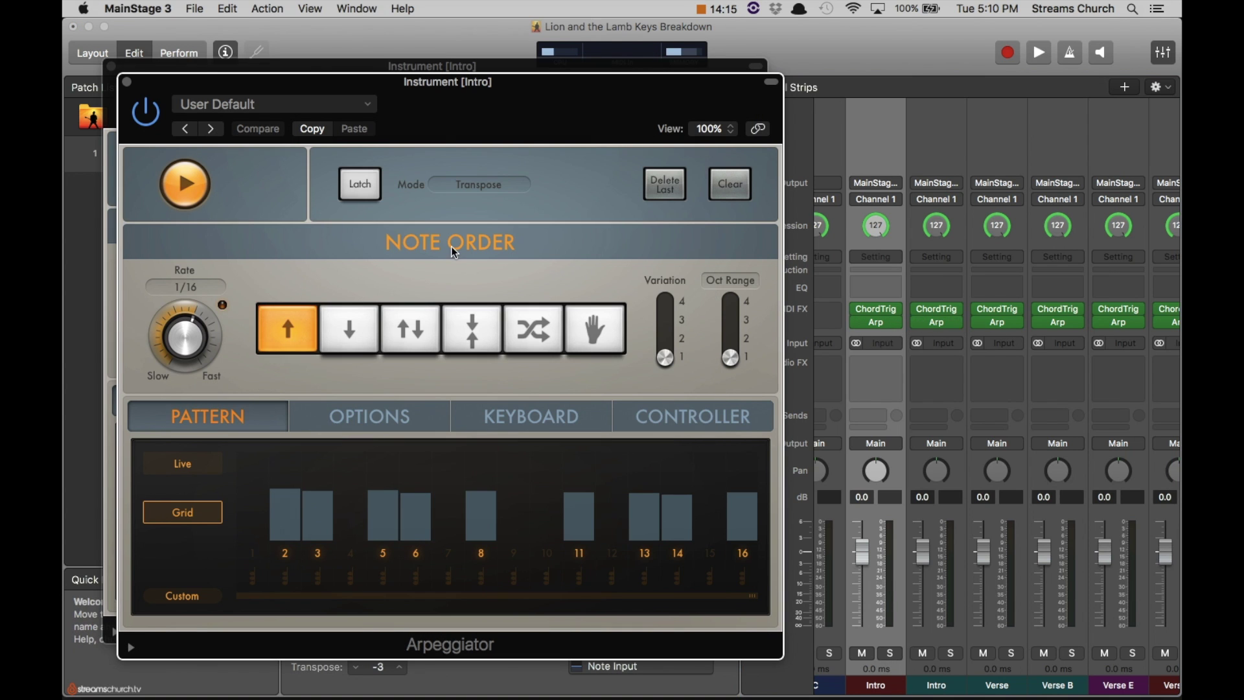
{"action": "left_click_drag", "start_coordinate": [434, 116], "coordinate": [798, 132]}
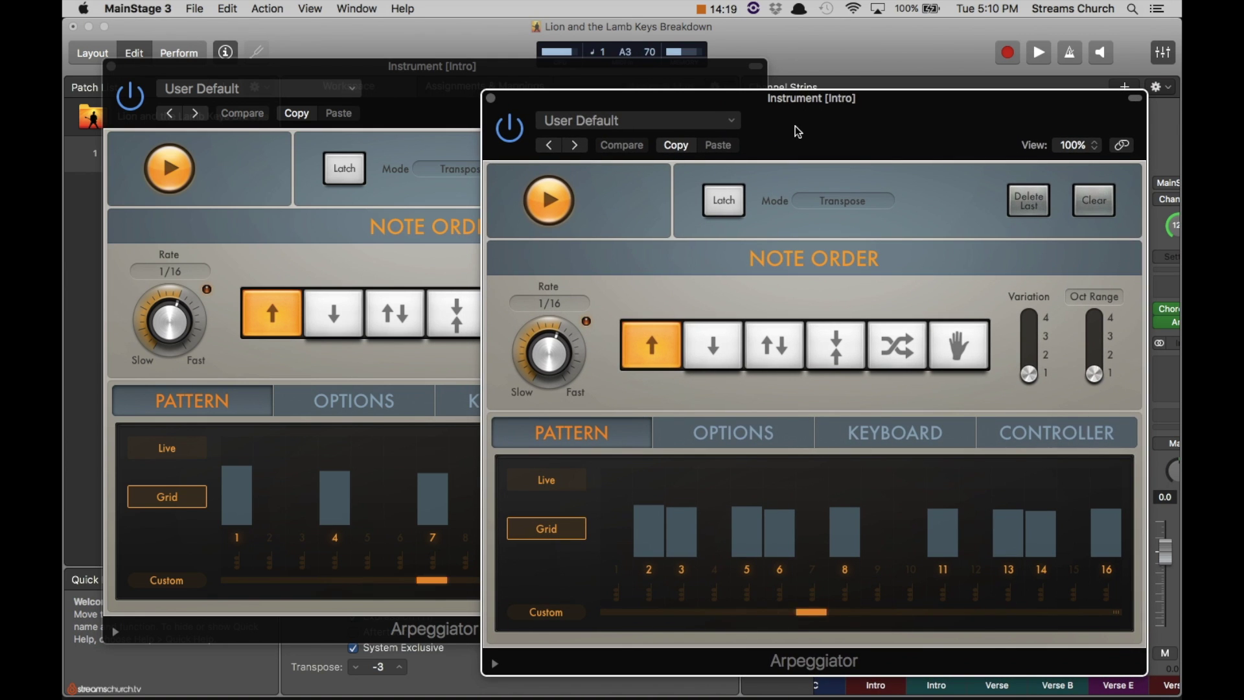
{"action": "left_click", "coordinate": [491, 99]}
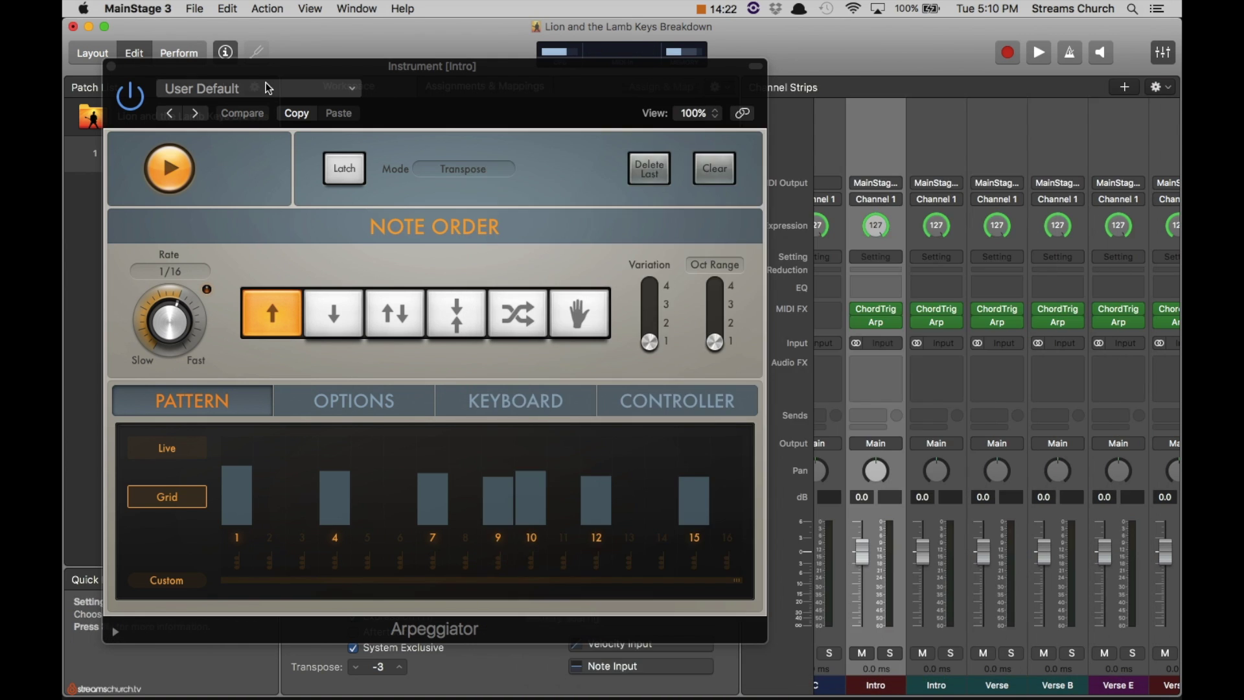
{"action": "left_click", "coordinate": [112, 67]}
{"action": "scroll", "coordinate": [862, 142], "scroll_direction": "left", "scroll_amount": 3}
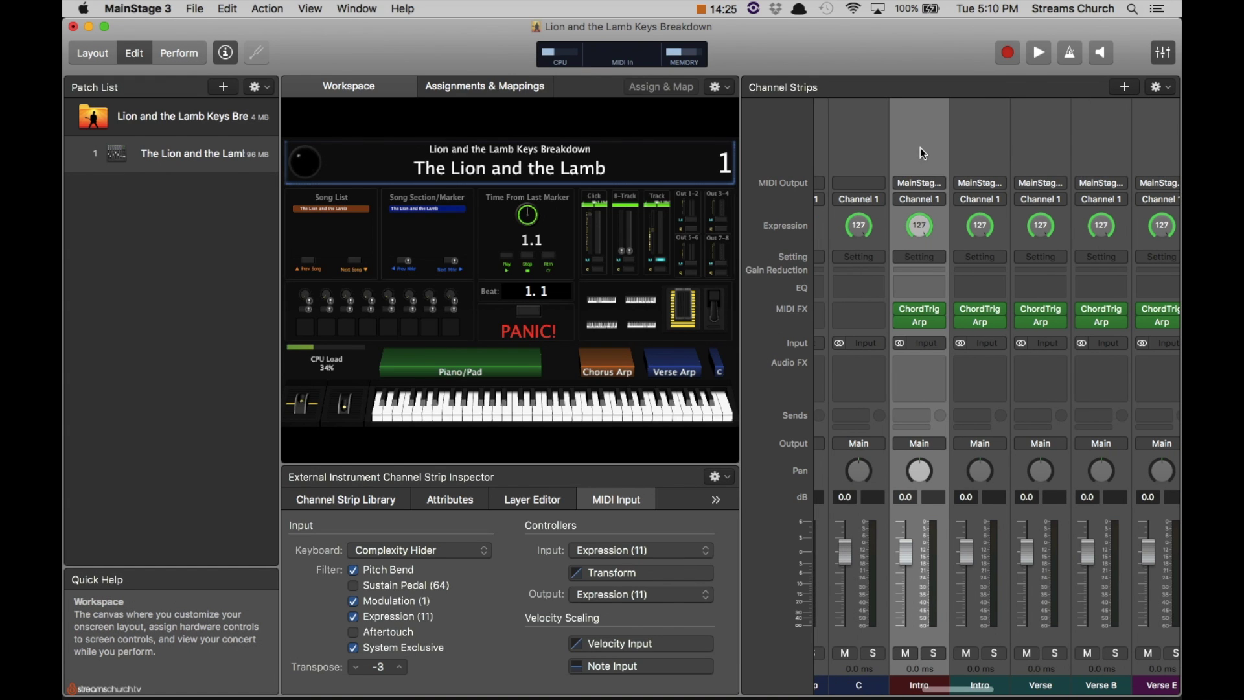
- Check the Intro strip's MIDI Output, leaving it on Track Redirect 1 IAC Driver, Channel 1
{"action": "scroll", "coordinate": [923, 150], "scroll_direction": "right", "scroll_amount": 2}
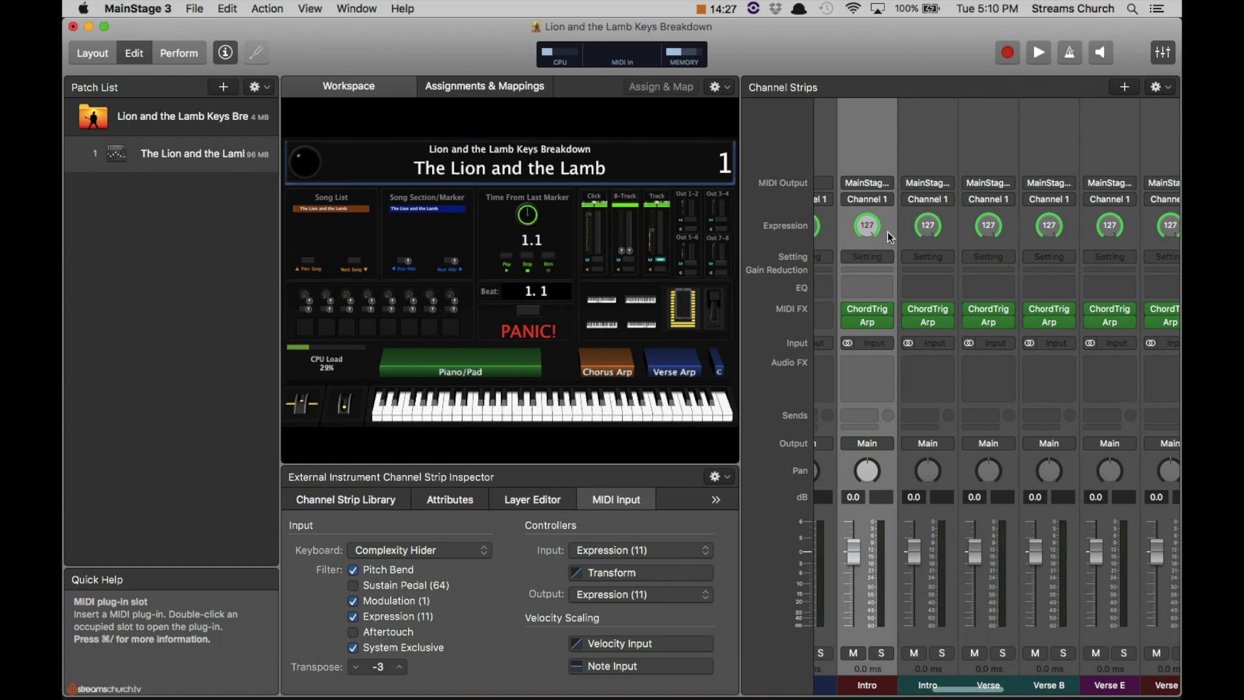
{"action": "left_click", "coordinate": [882, 183]}
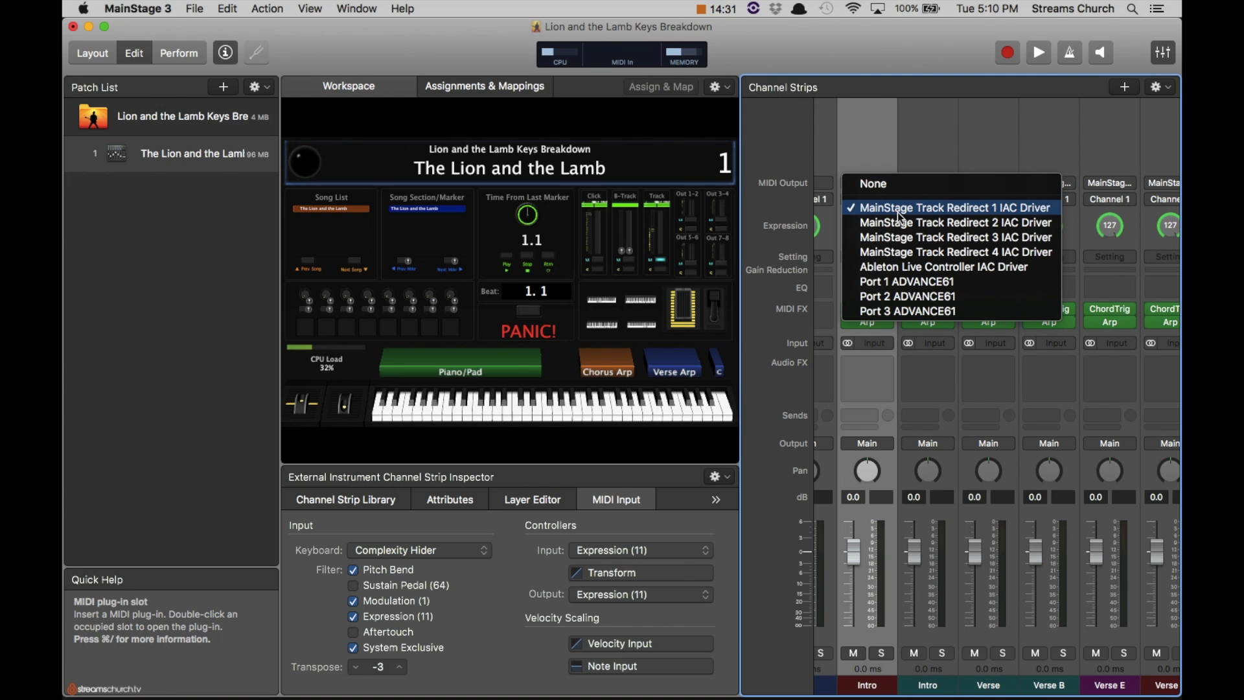
{"action": "left_click", "coordinate": [870, 146]}
{"action": "scroll", "coordinate": [869, 147], "scroll_direction": "left", "scroll_amount": 2}
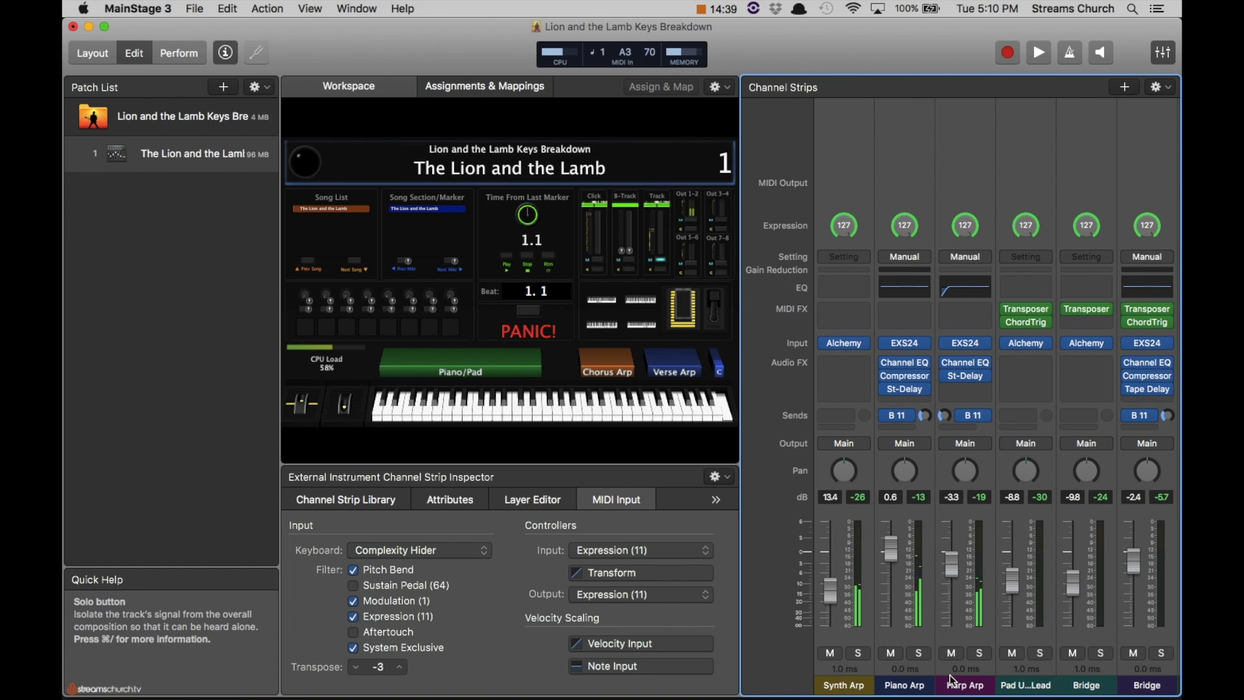
{"action": "scroll", "coordinate": [989, 158], "scroll_direction": "right", "scroll_amount": 10}
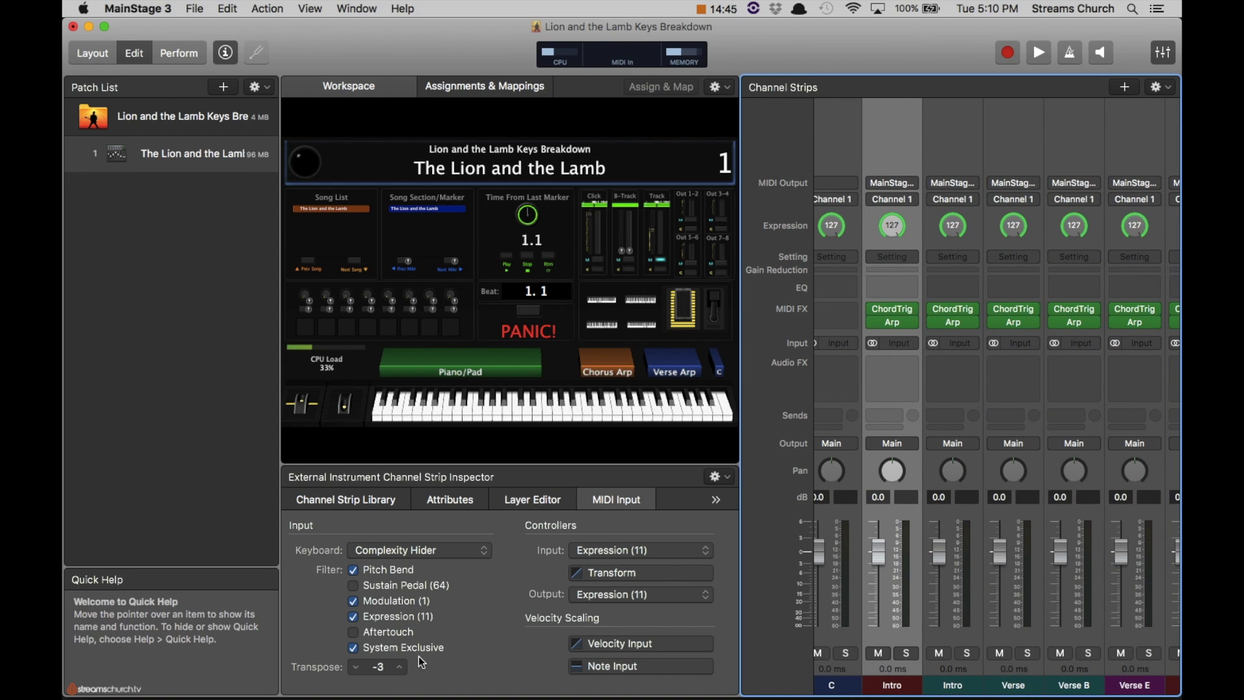
- Raise the first Intro strip's transpose to -1 and shift its Chord Trigger keys up one key
{"action": "left_click", "coordinate": [399, 668]}
{"action": "double_click", "coordinate": [893, 313]}
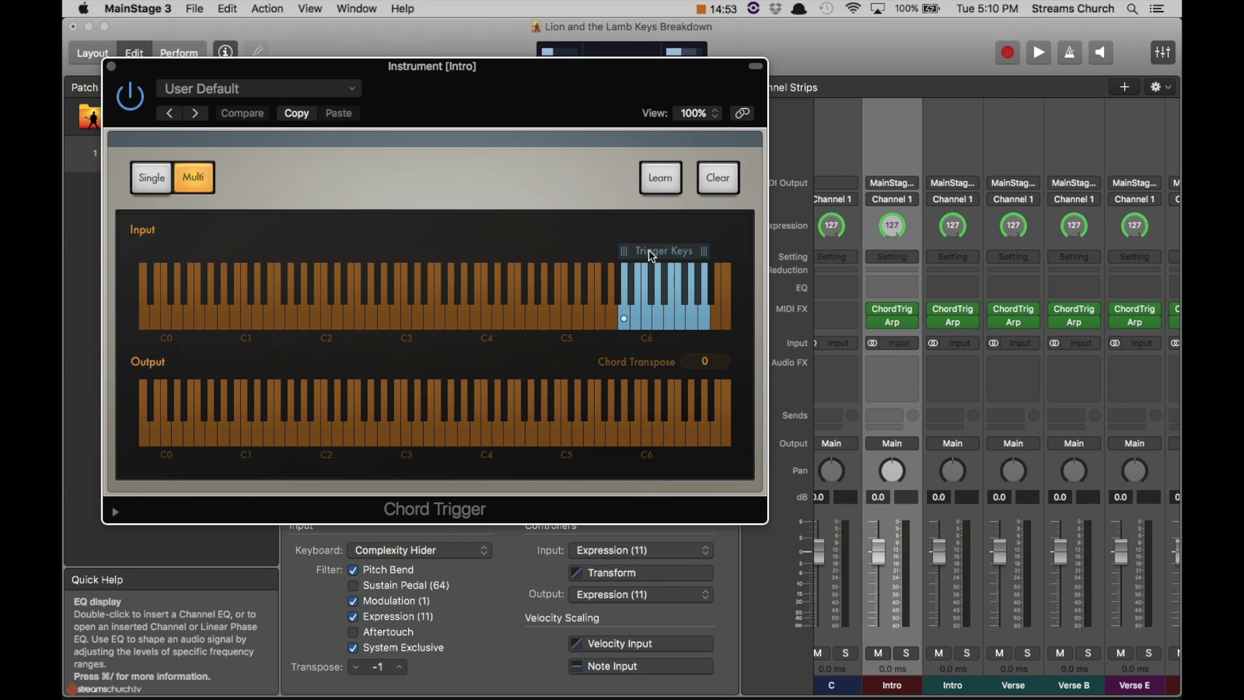
{"action": "left_click_drag", "start_coordinate": [648, 251], "coordinate": [663, 254]}
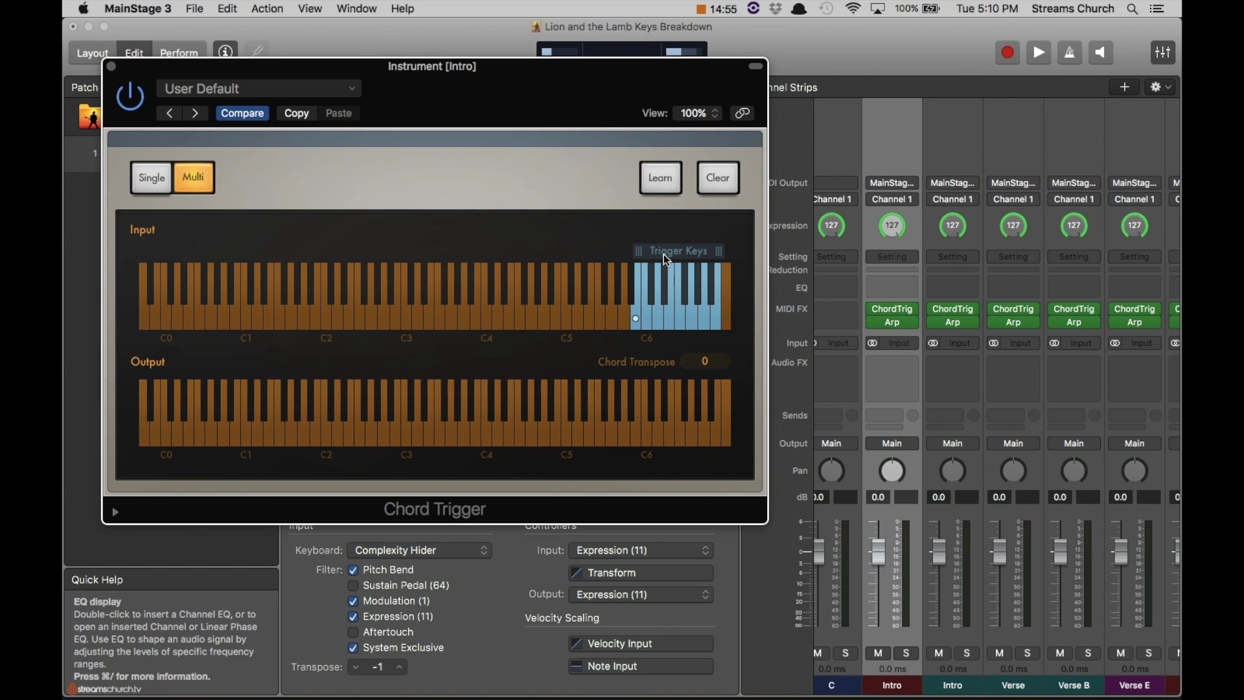
{"action": "left_click", "coordinate": [111, 66]}
- Shift the second Intro strip's Chord Trigger keys up one key
{"action": "left_click", "coordinate": [947, 142]}
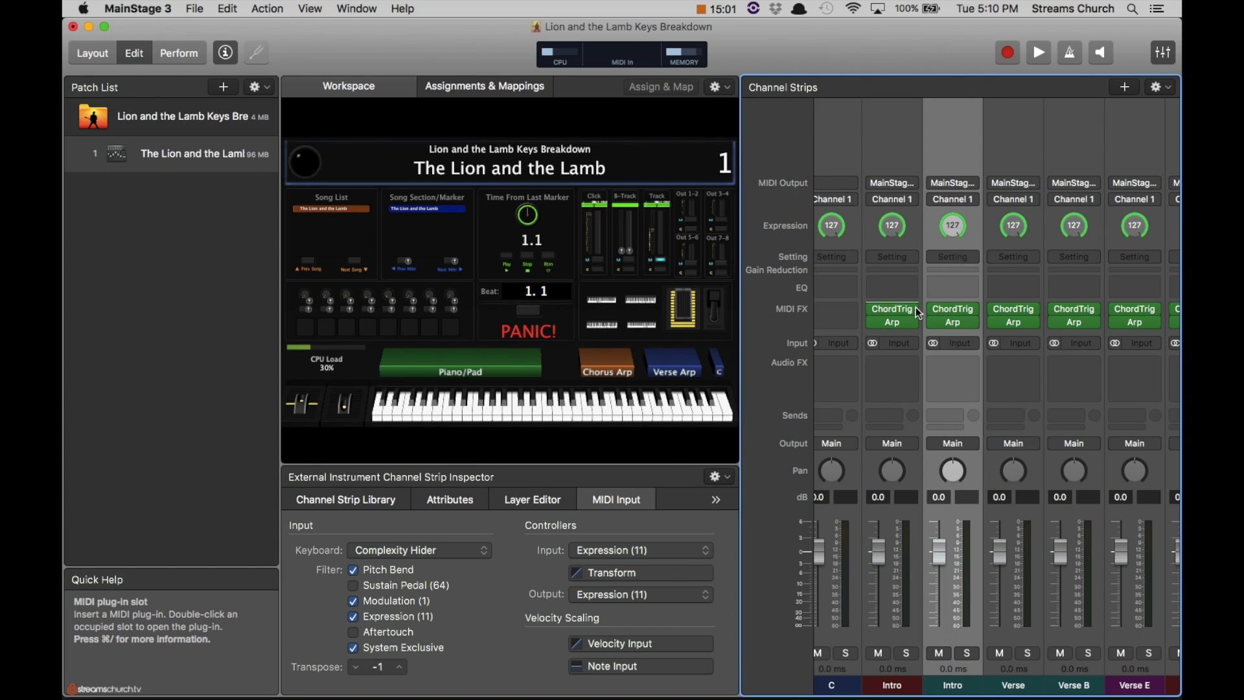
{"action": "left_click", "coordinate": [958, 317]}
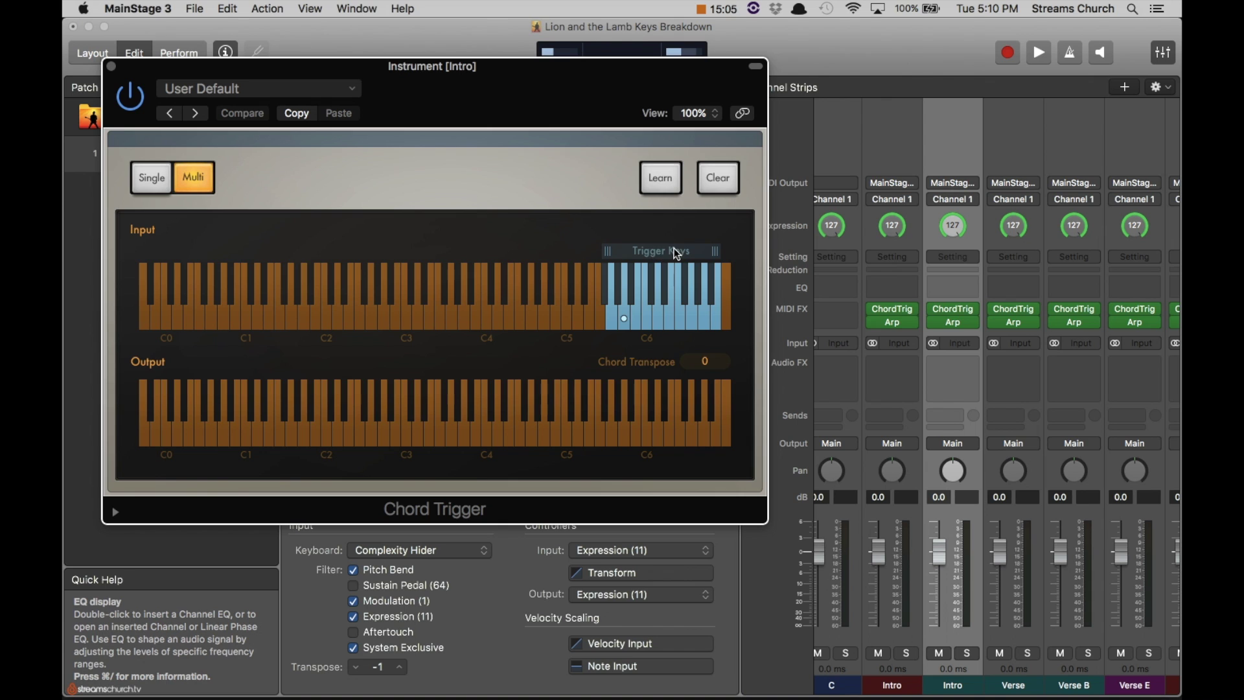
{"action": "left_click_drag", "start_coordinate": [651, 253], "coordinate": [663, 254]}
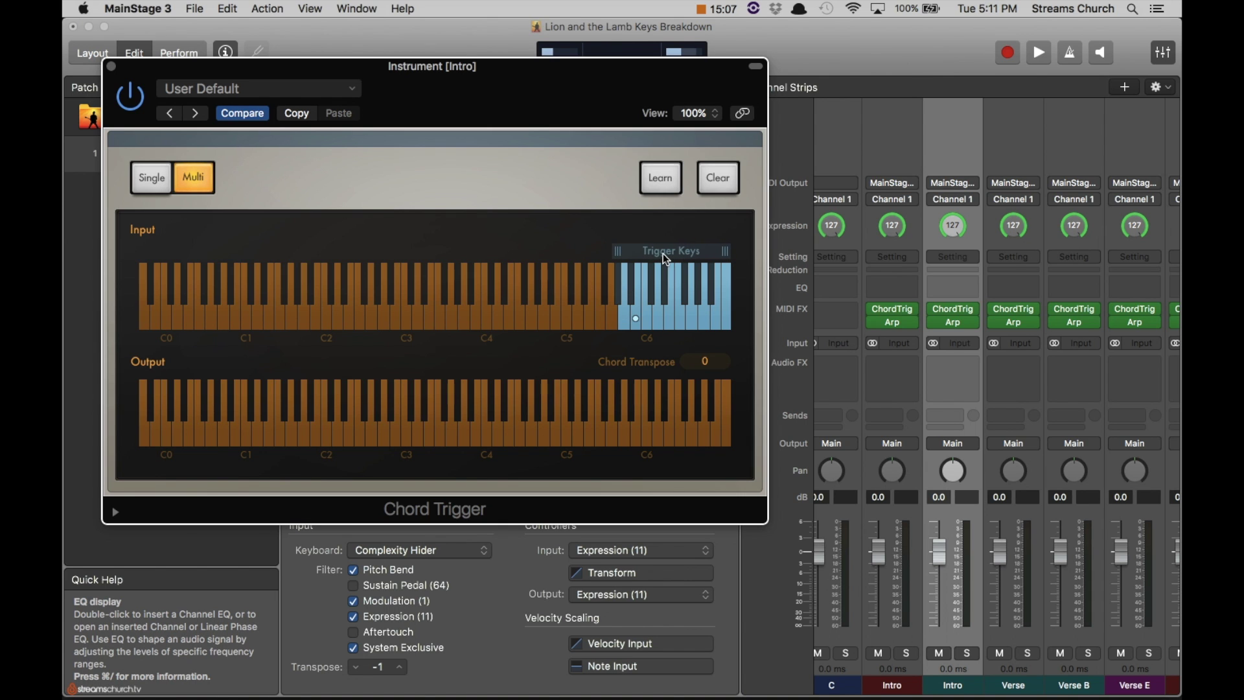
{"action": "left_click", "coordinate": [112, 68]}
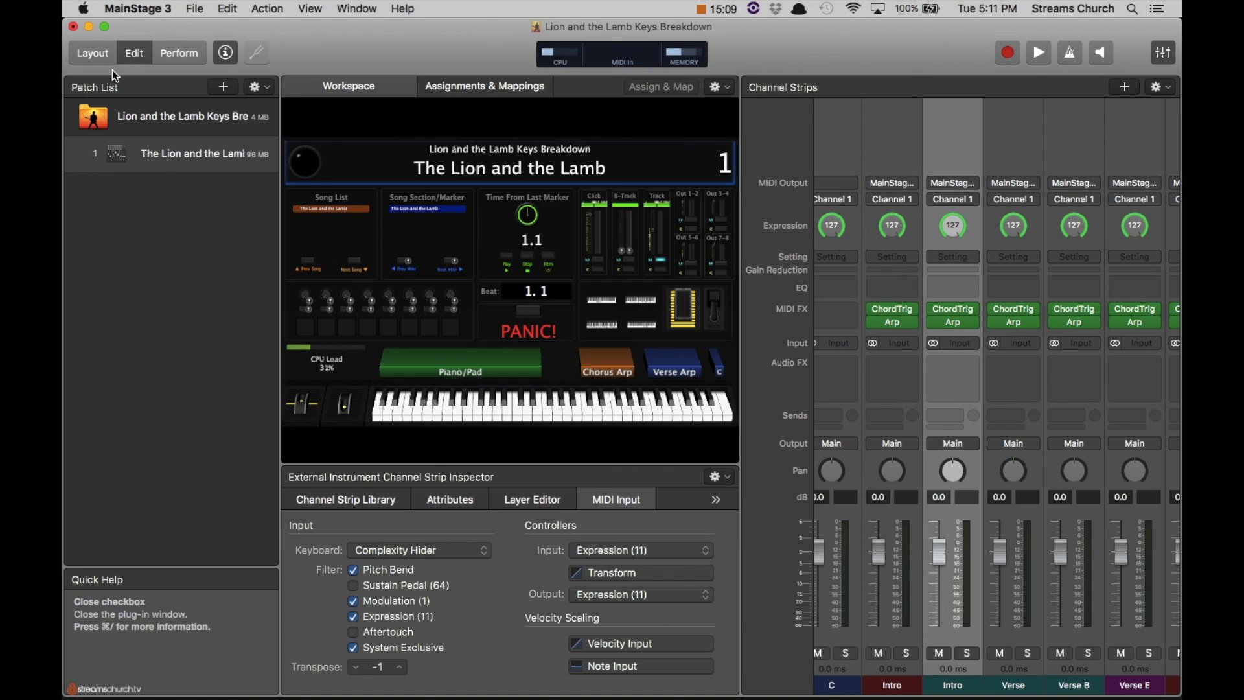
- Raise the Verse strip's transpose from -3 to -1 and shift its Chord Trigger keys up one key
{"action": "left_click", "coordinate": [1001, 140]}
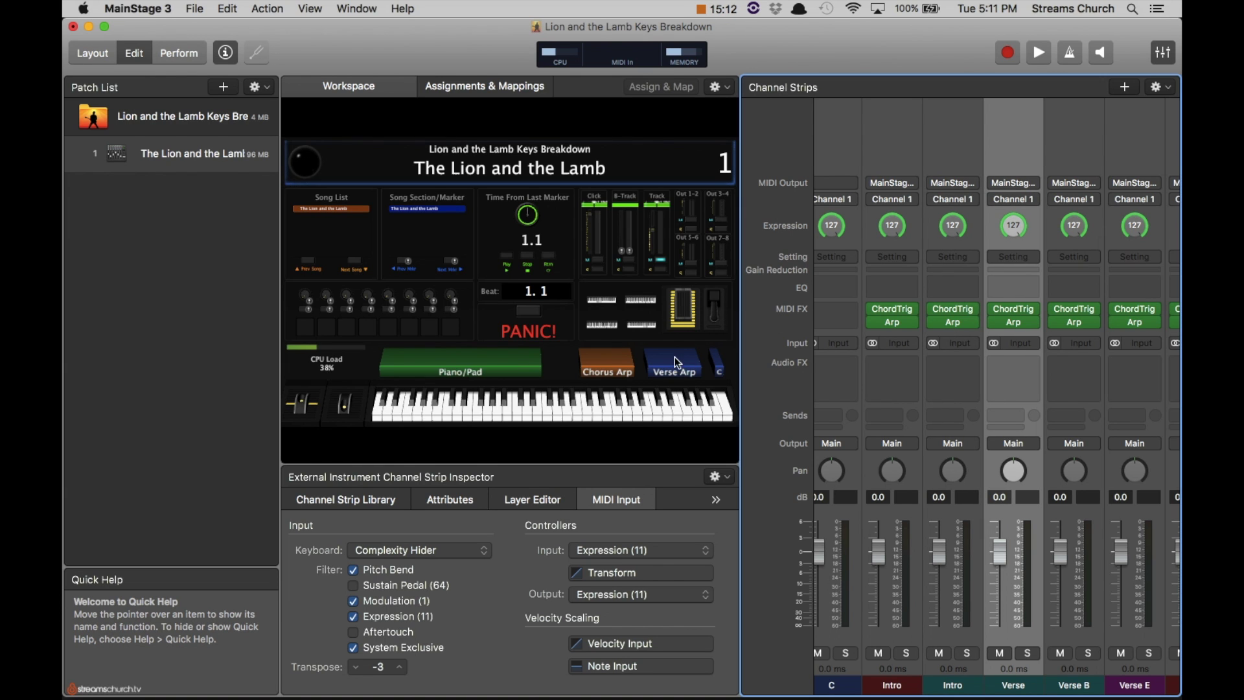
{"action": "left_click", "coordinate": [401, 668]}
{"action": "left_click", "coordinate": [400, 668]}
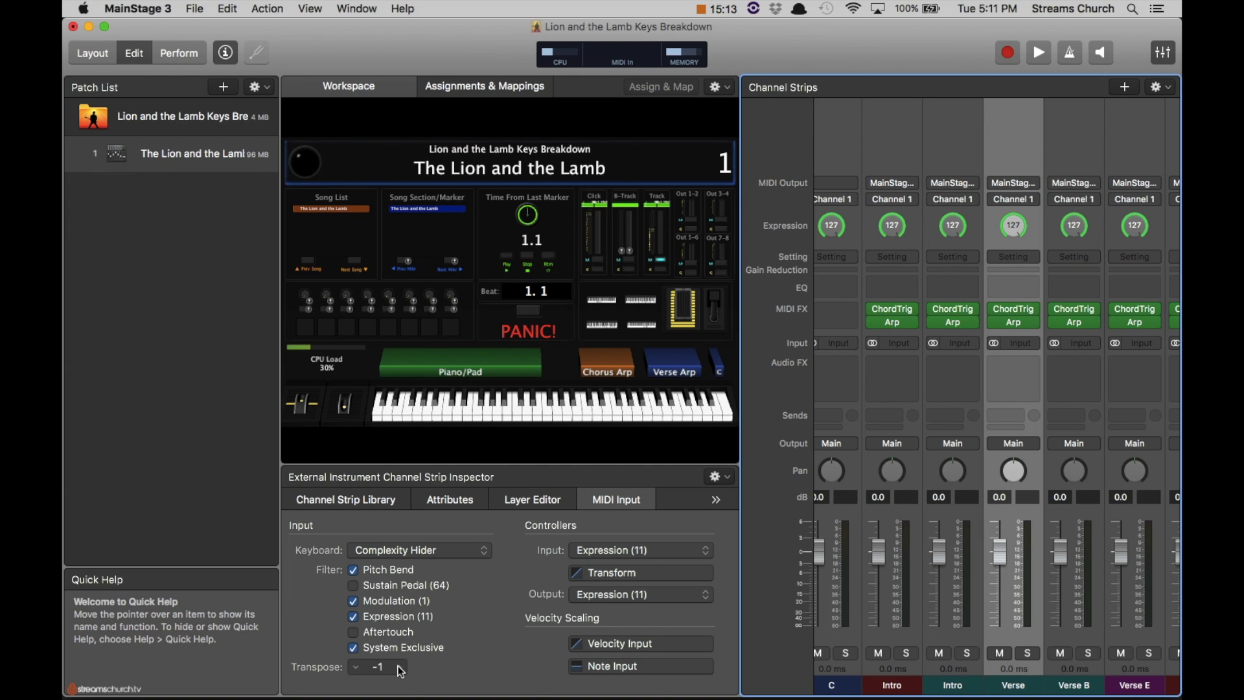
{"action": "double_click", "coordinate": [1019, 316]}
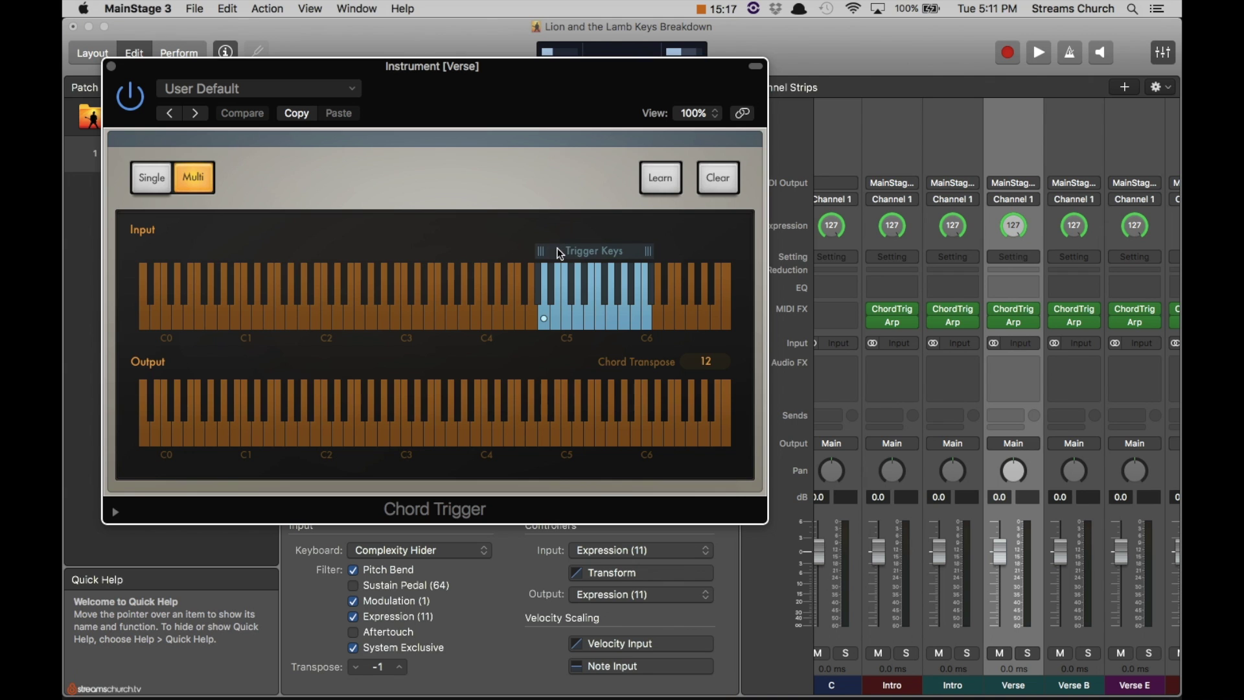
{"action": "left_click_drag", "start_coordinate": [560, 254], "coordinate": [573, 251]}
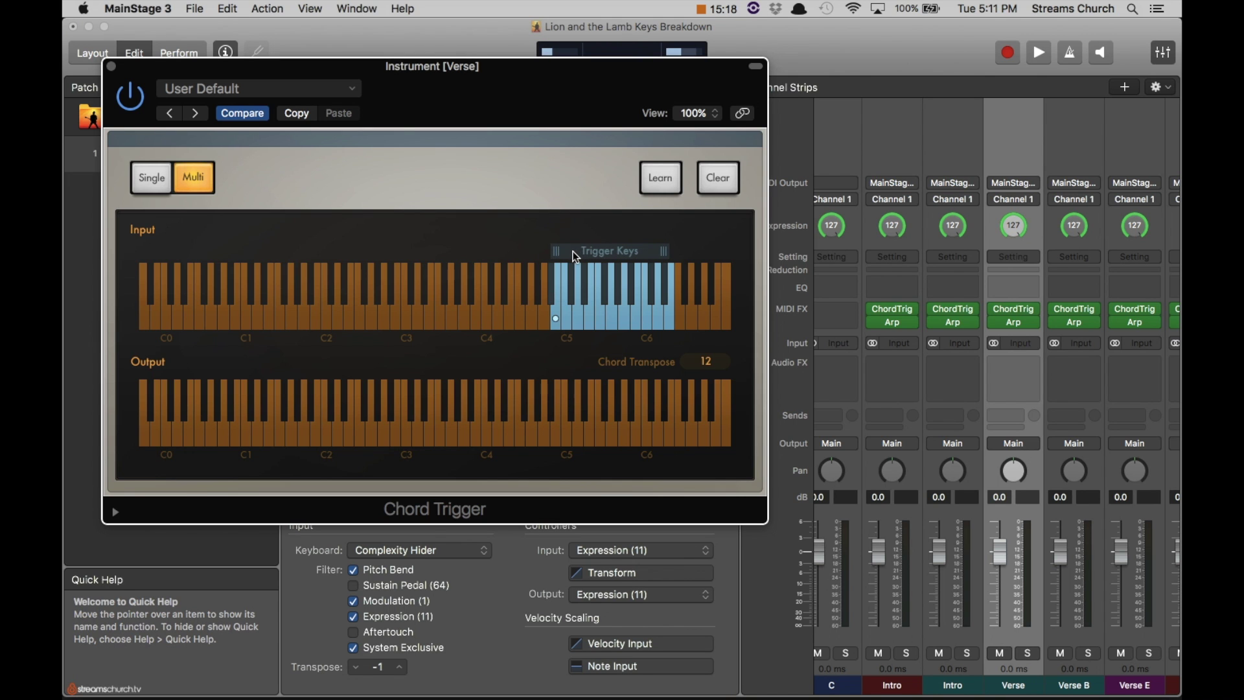
{"action": "left_click", "coordinate": [111, 66]}
- Shift the Verse B strip's Chord Trigger keys up one key
{"action": "scroll", "coordinate": [1021, 144], "scroll_direction": "right", "scroll_amount": 2}
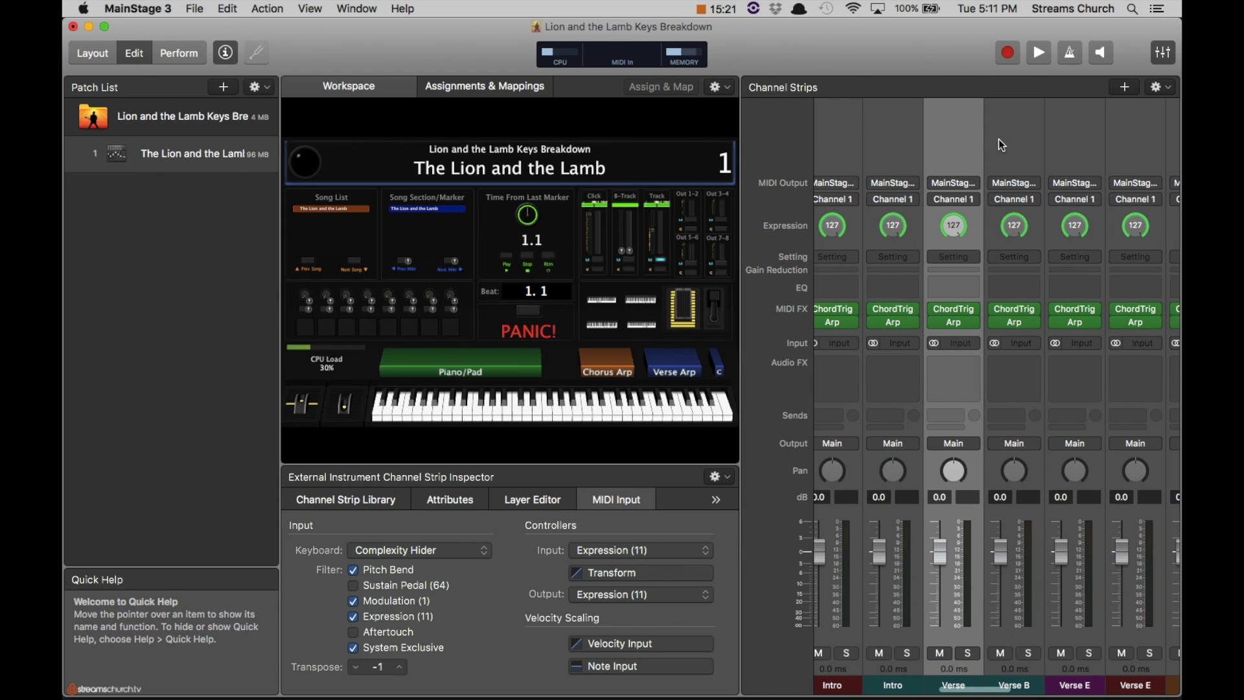
{"action": "left_click", "coordinate": [998, 139]}
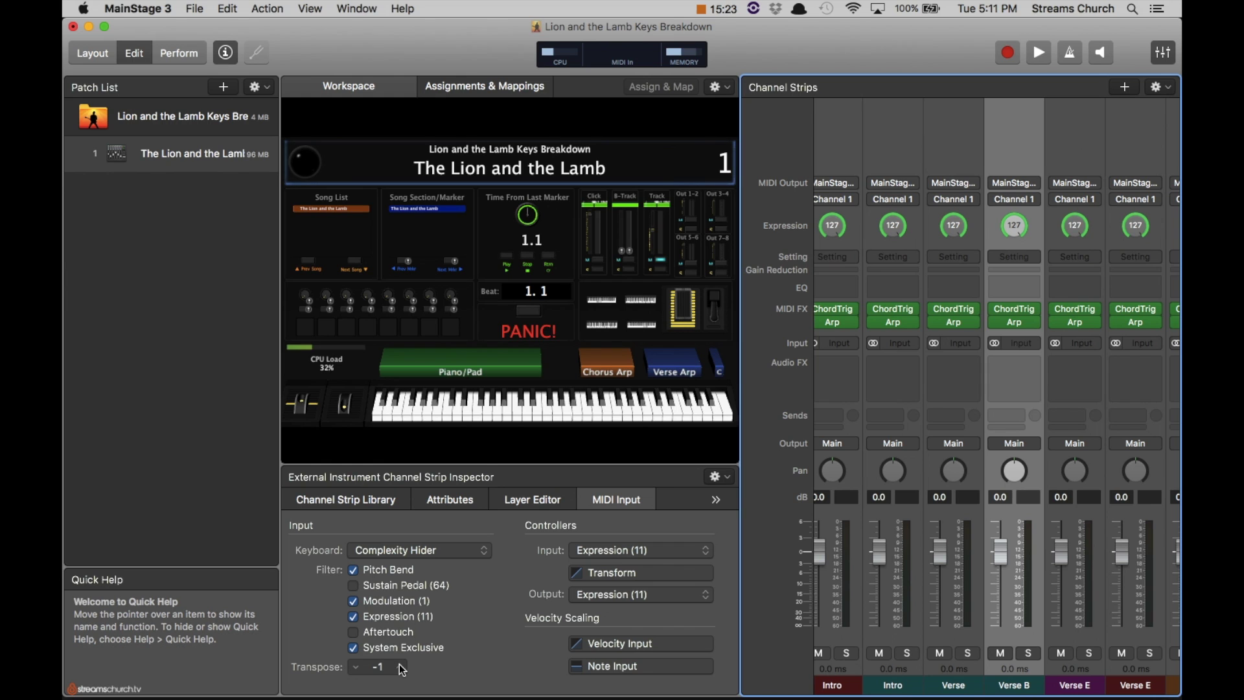
{"action": "double_click", "coordinate": [1014, 309]}
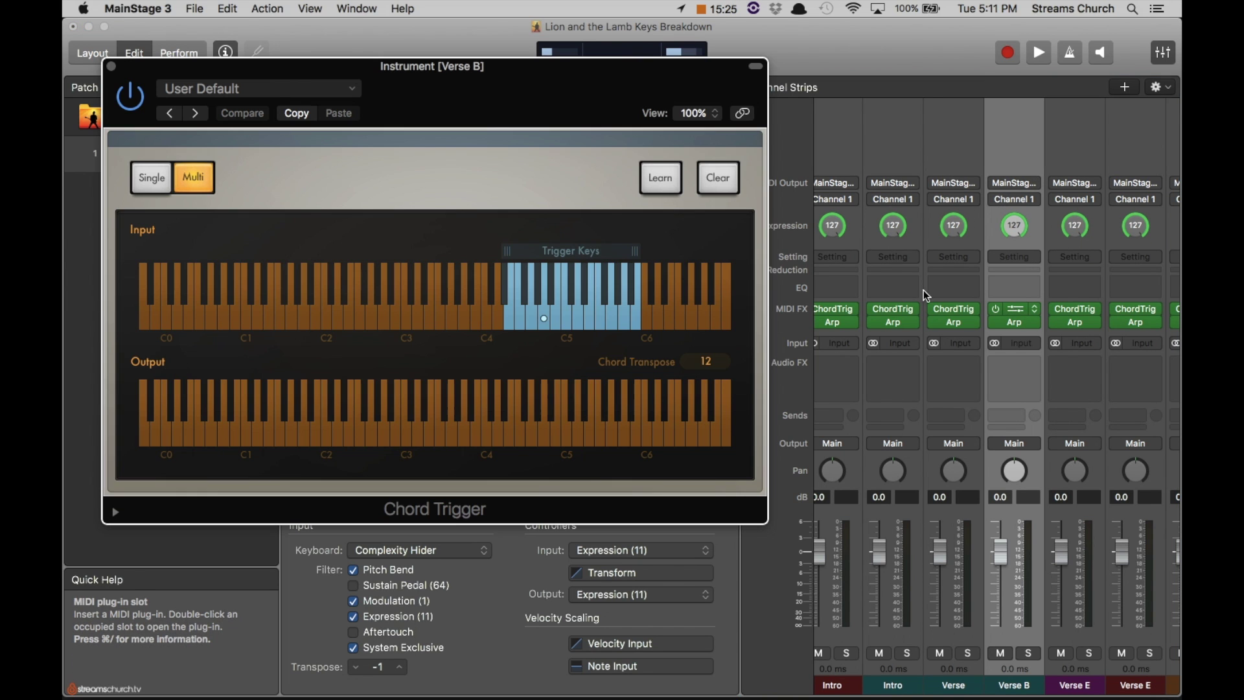
{"action": "left_click_drag", "start_coordinate": [530, 251], "coordinate": [541, 251]}
{"action": "left_click", "coordinate": [110, 66]}
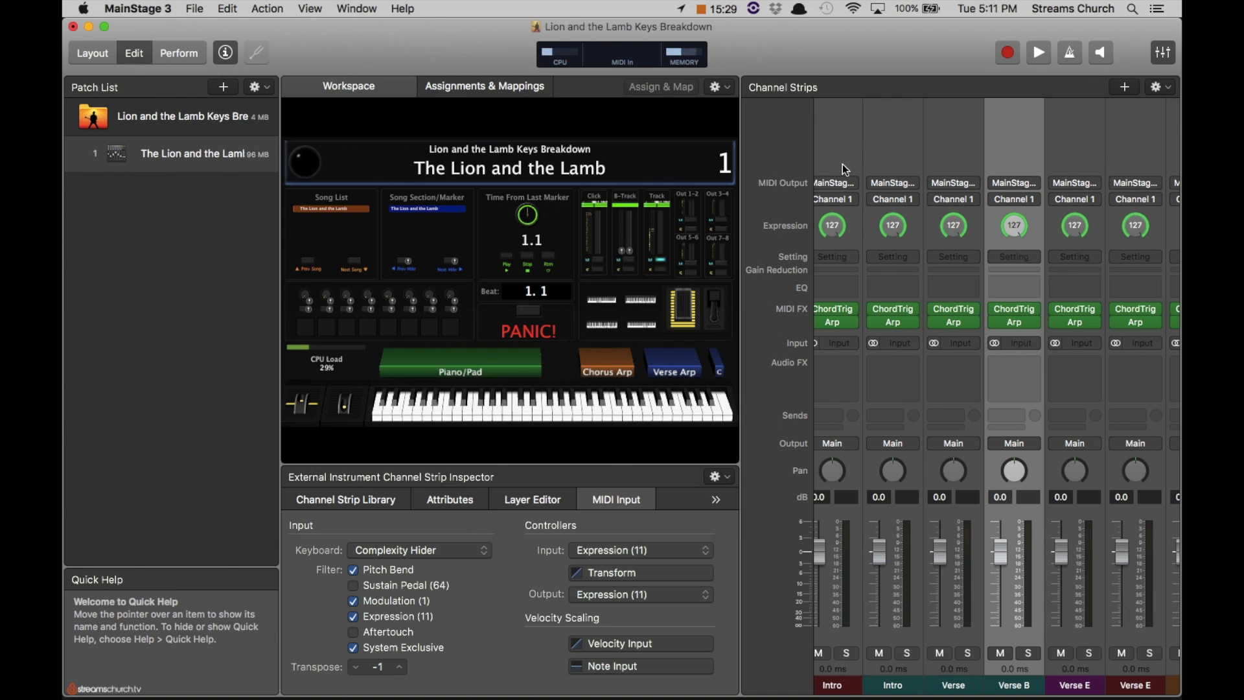
- Raise the first Verse E strip's transpose to -1 and shift its Chord Trigger keys up
{"action": "scroll", "coordinate": [990, 140], "scroll_direction": "right", "scroll_amount": 3}
{"action": "left_click", "coordinate": [990, 142]}
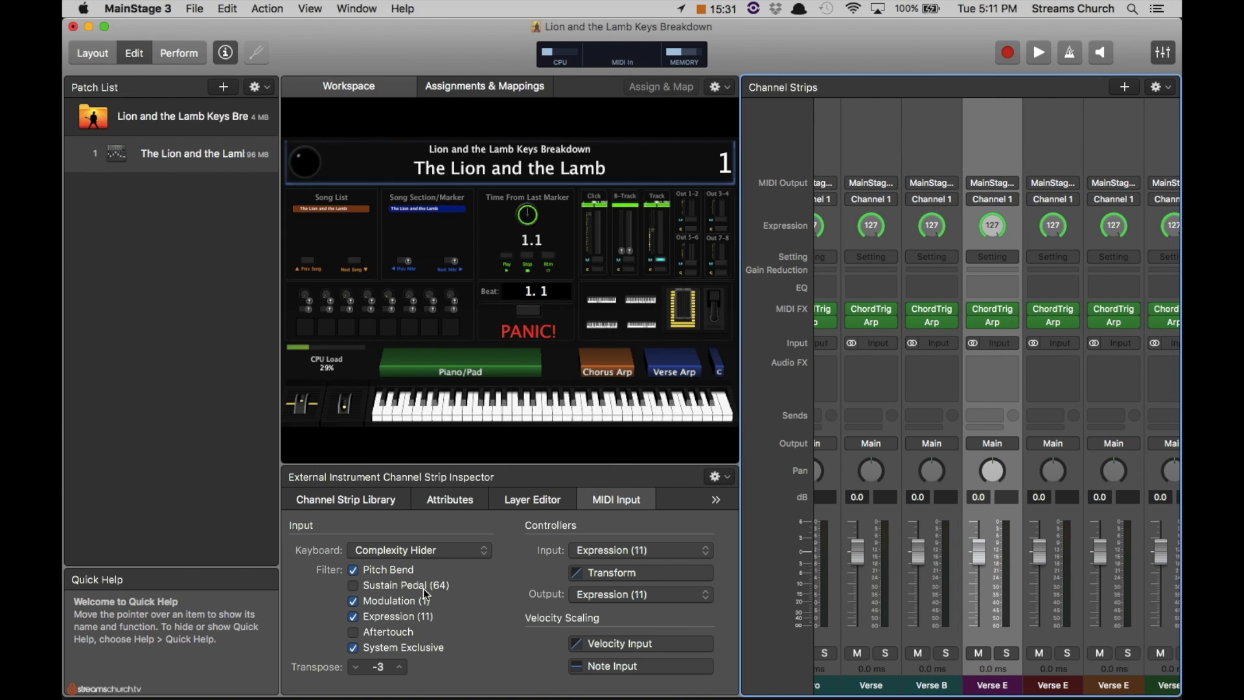
{"action": "left_click", "coordinate": [400, 668]}
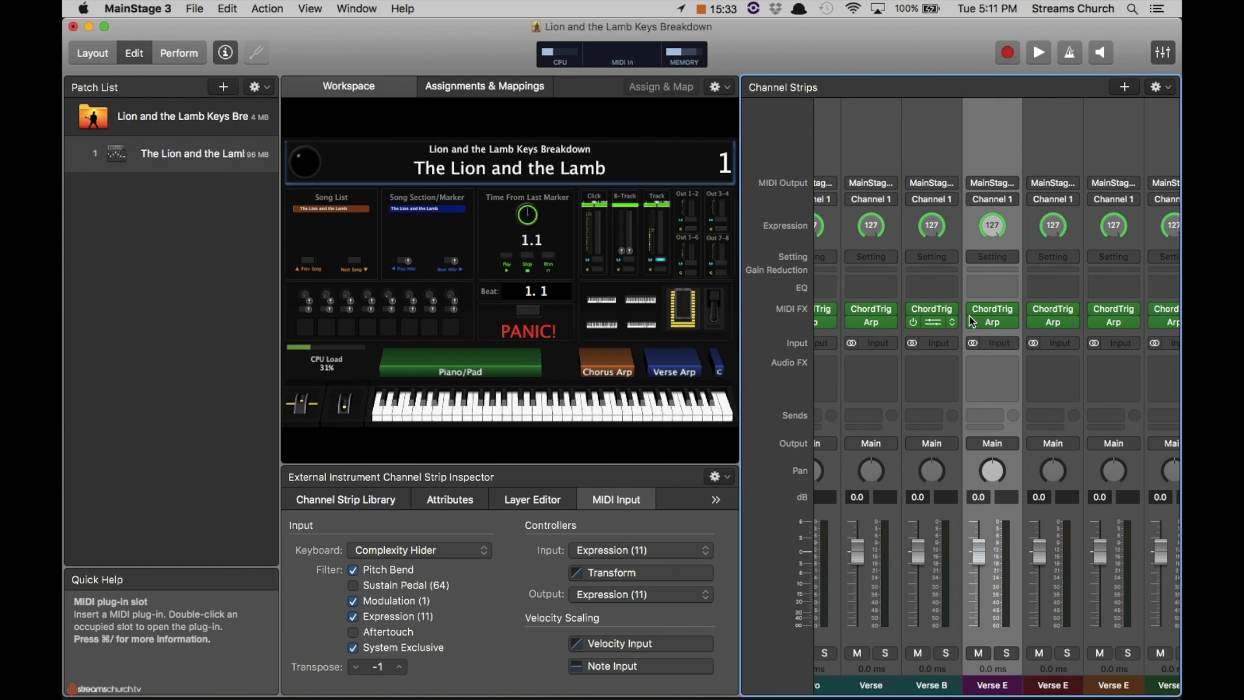
{"action": "double_click", "coordinate": [993, 310]}
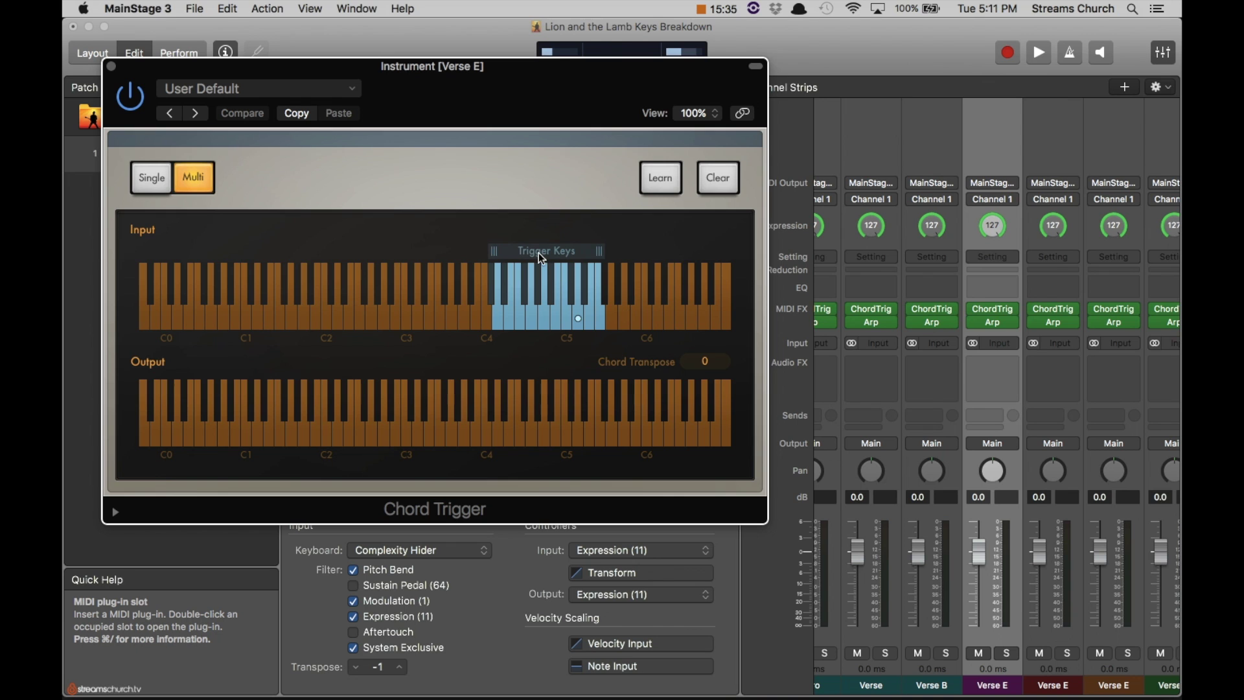
{"action": "left_click_drag", "start_coordinate": [540, 252], "coordinate": [548, 255]}
{"action": "left_click", "coordinate": [111, 67]}
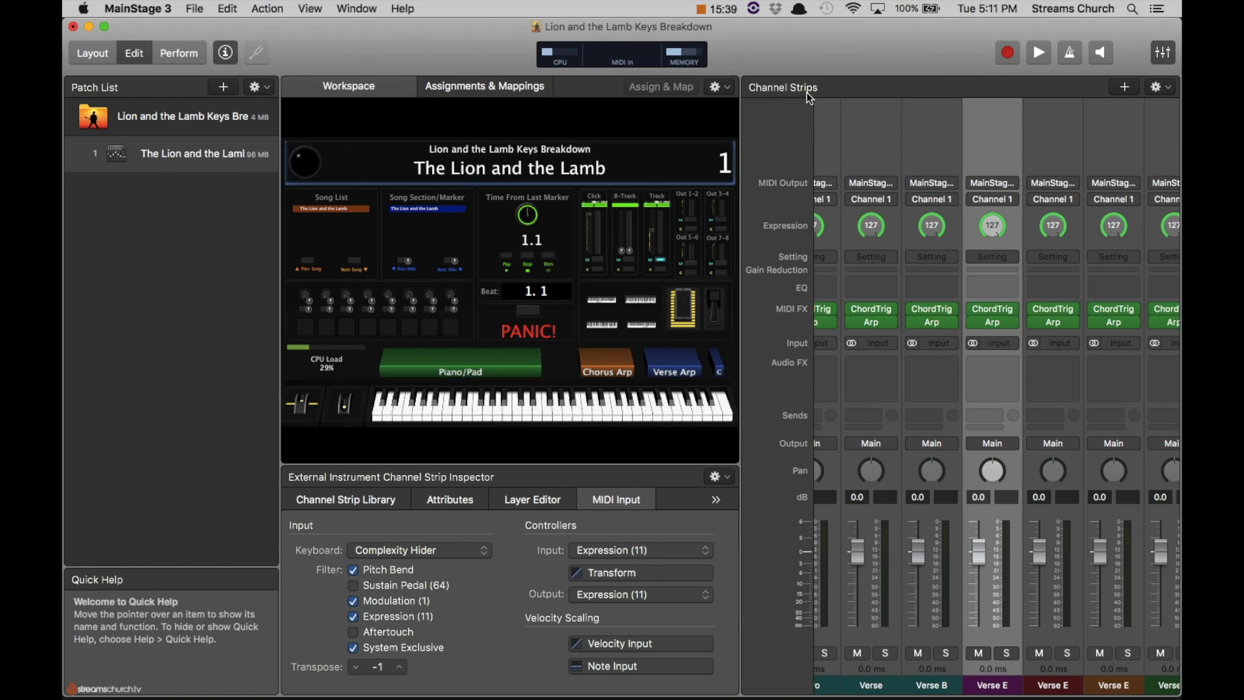
- Shift the second Verse E strip's Chord Trigger keys up one key
{"action": "left_click", "coordinate": [1049, 131]}
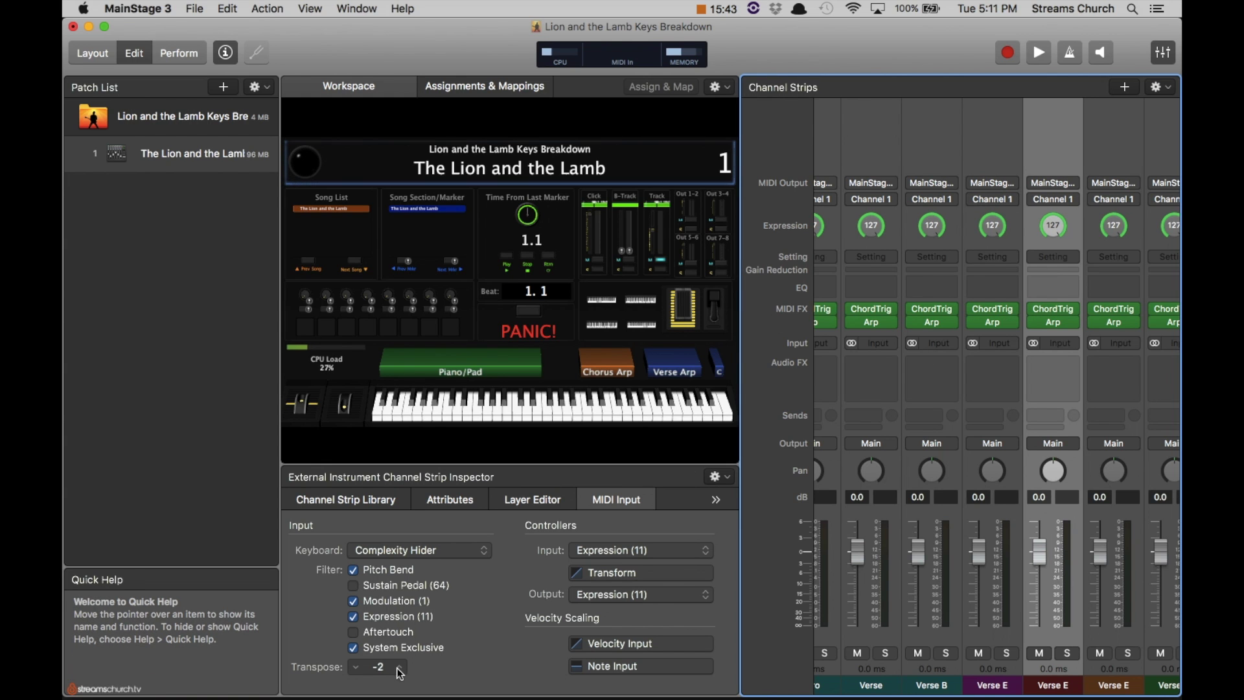
{"action": "double_click", "coordinate": [1055, 309]}
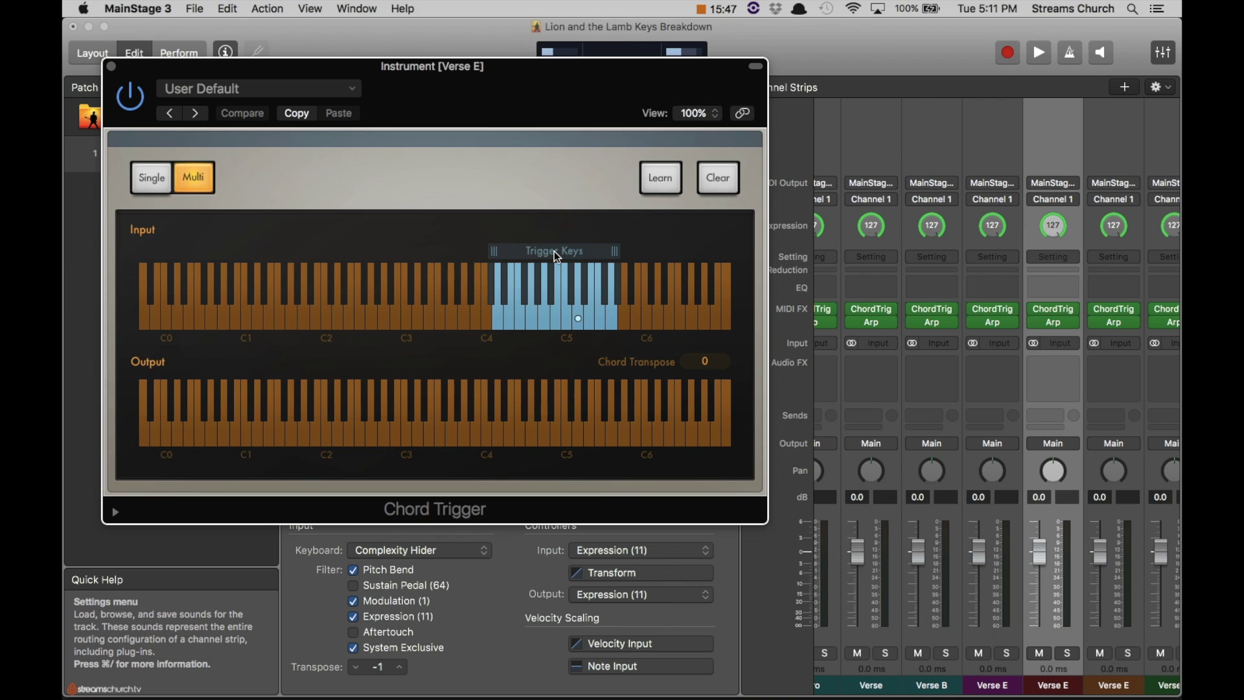
{"action": "left_click_drag", "start_coordinate": [554, 251], "coordinate": [566, 252]}
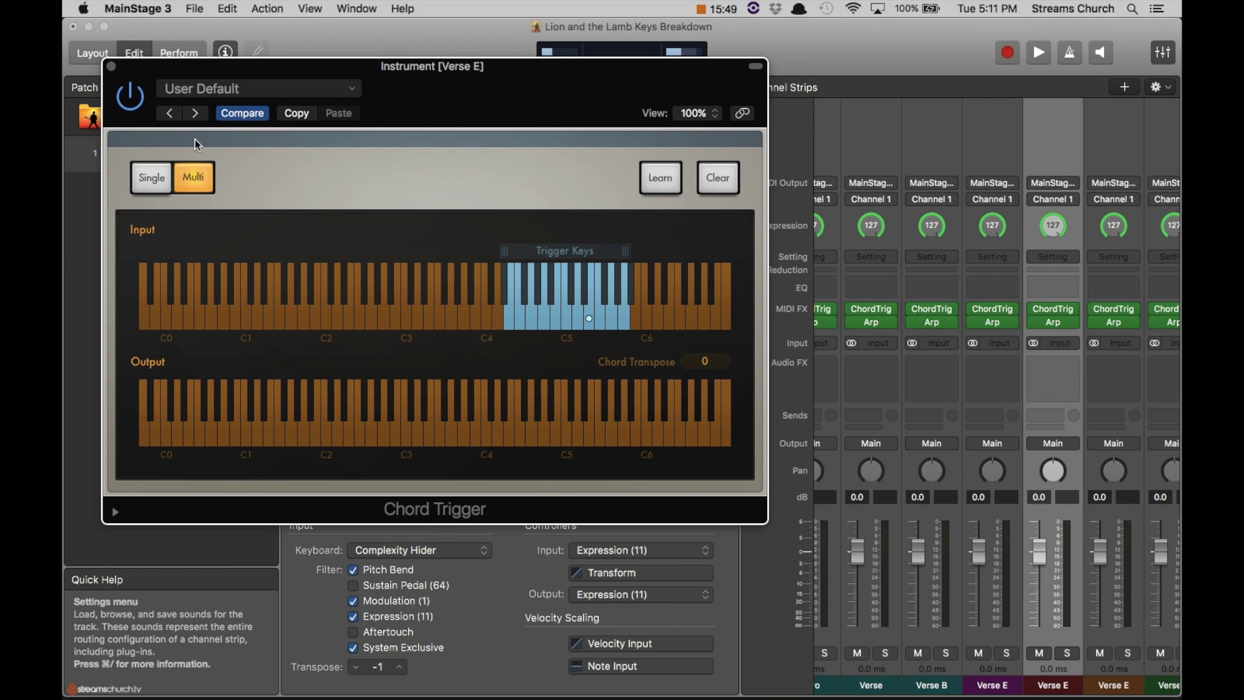
{"action": "left_click", "coordinate": [111, 67]}
- Raise the third Verse E strip's transpose to -1 and shift its Chord Trigger keys up one key
{"action": "scroll", "coordinate": [994, 142], "scroll_direction": "right", "scroll_amount": 3}
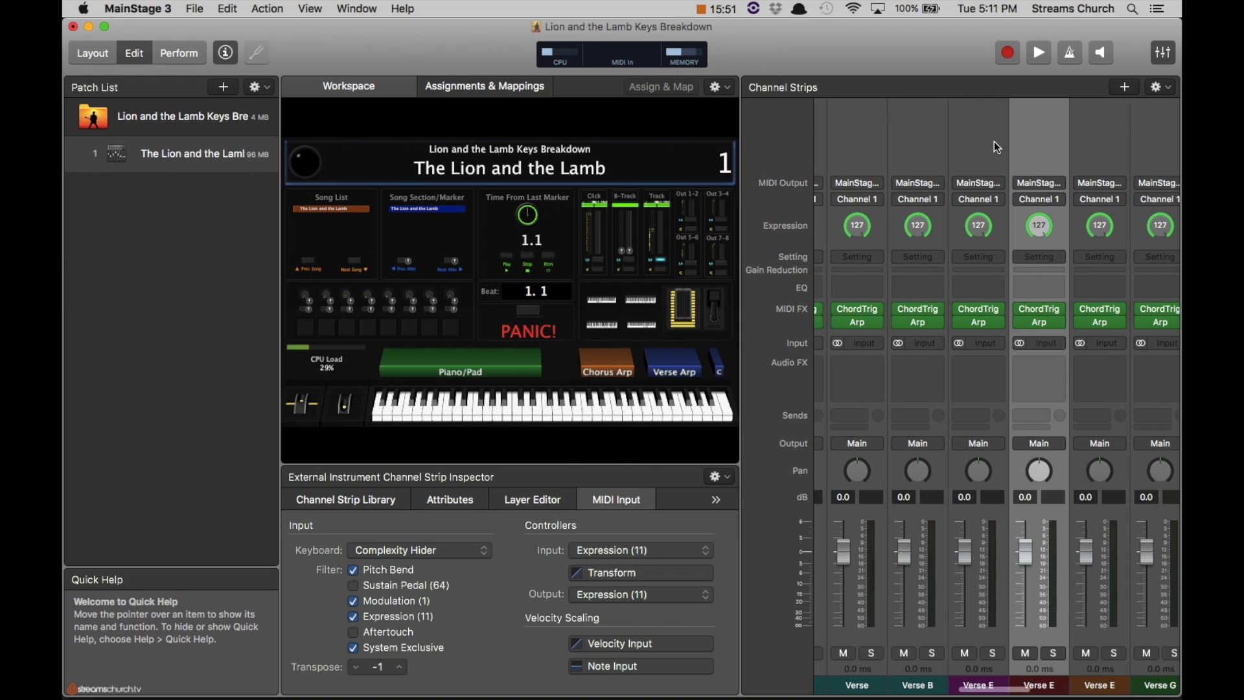
{"action": "left_click", "coordinate": [1019, 152]}
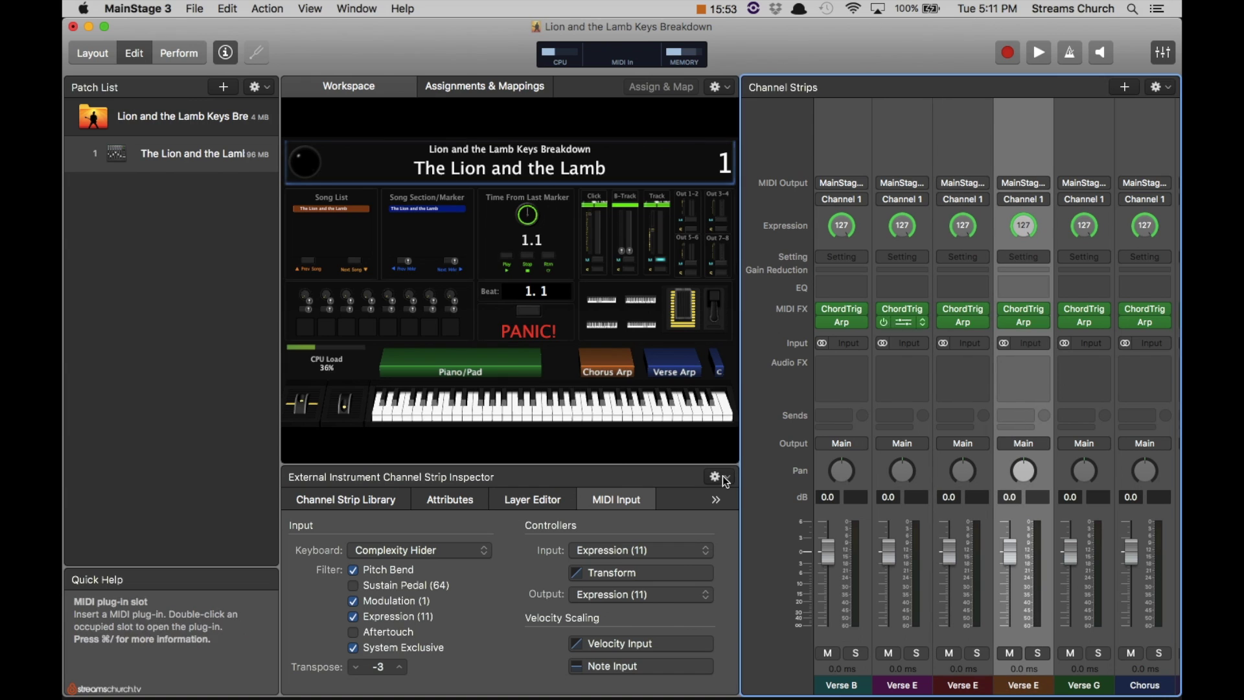
{"action": "left_click", "coordinate": [399, 669]}
{"action": "left_click", "coordinate": [399, 668]}
{"action": "double_click", "coordinate": [1024, 311]}
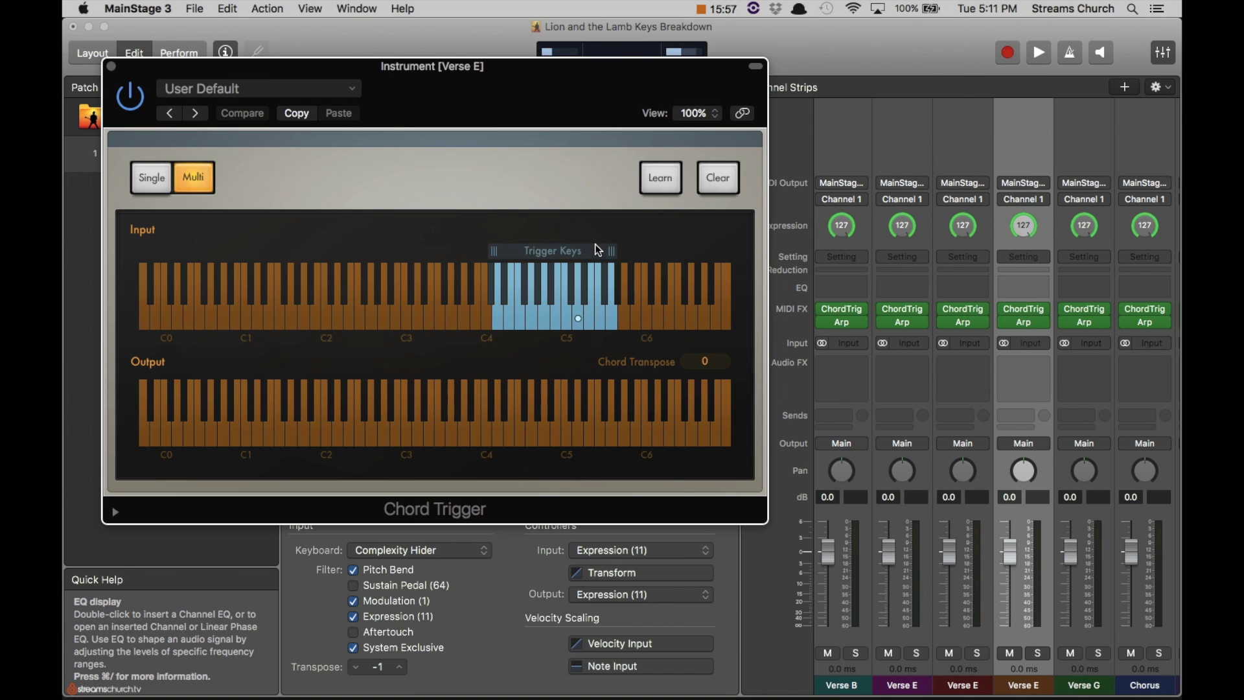
{"action": "left_click_drag", "start_coordinate": [550, 250], "coordinate": [563, 251]}
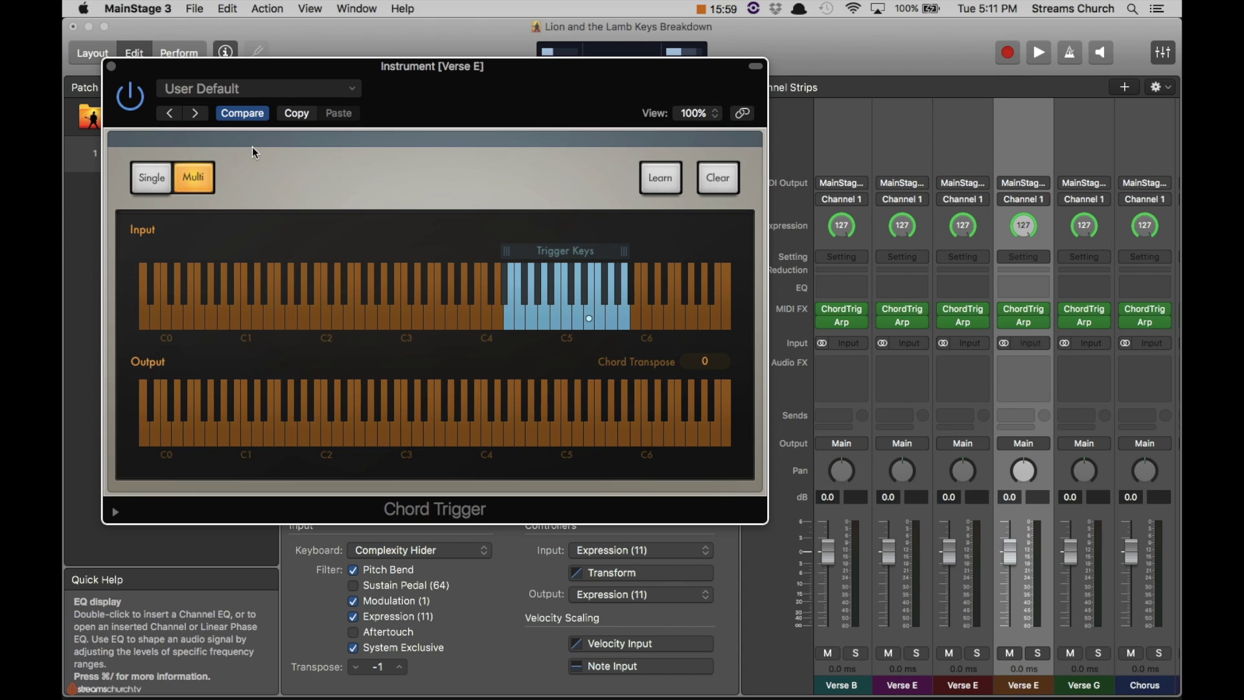
{"action": "left_click", "coordinate": [111, 66]}
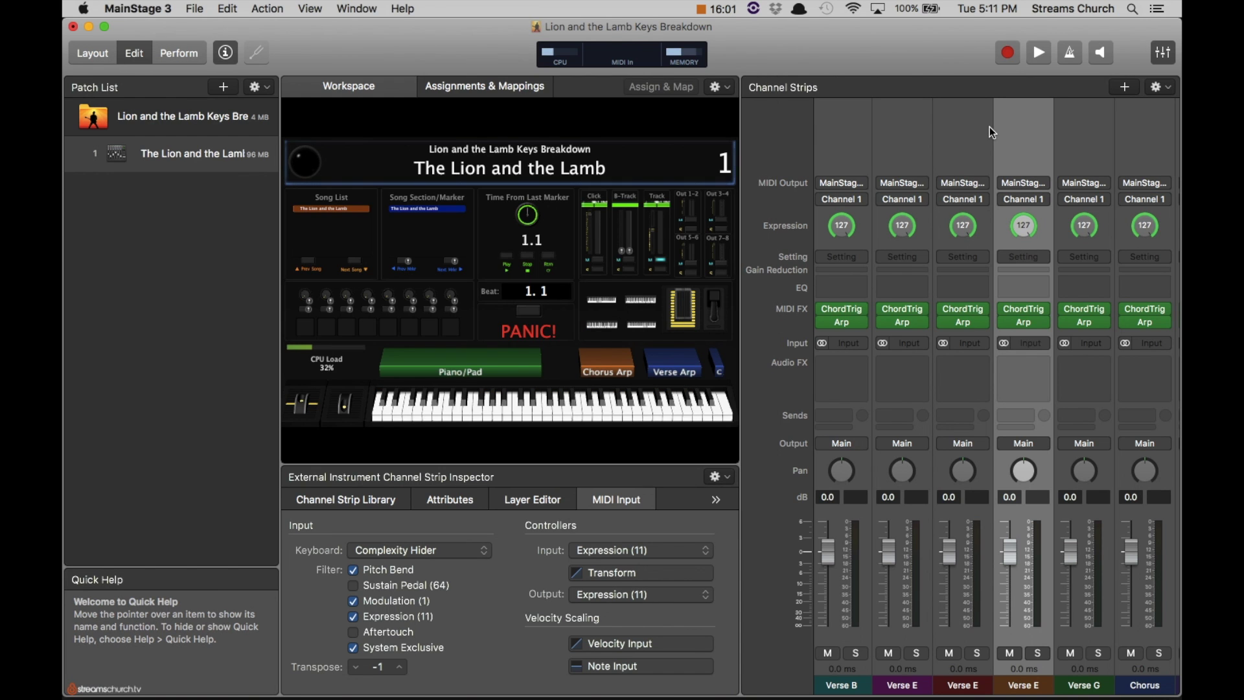
- Shift the Verse G strip's Chord Trigger zone up about two keys
{"action": "scroll", "coordinate": [1005, 134], "scroll_direction": "right", "scroll_amount": 2}
{"action": "left_click", "coordinate": [1022, 137]}
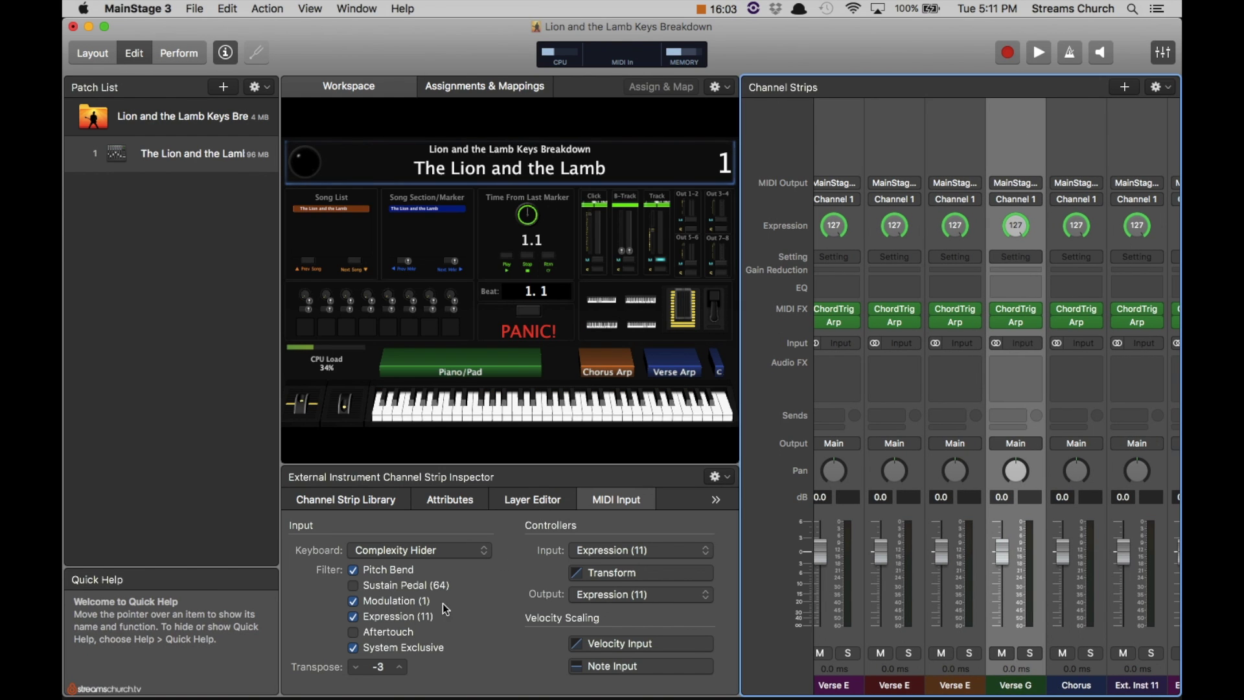
{"action": "left_click", "coordinate": [1019, 313]}
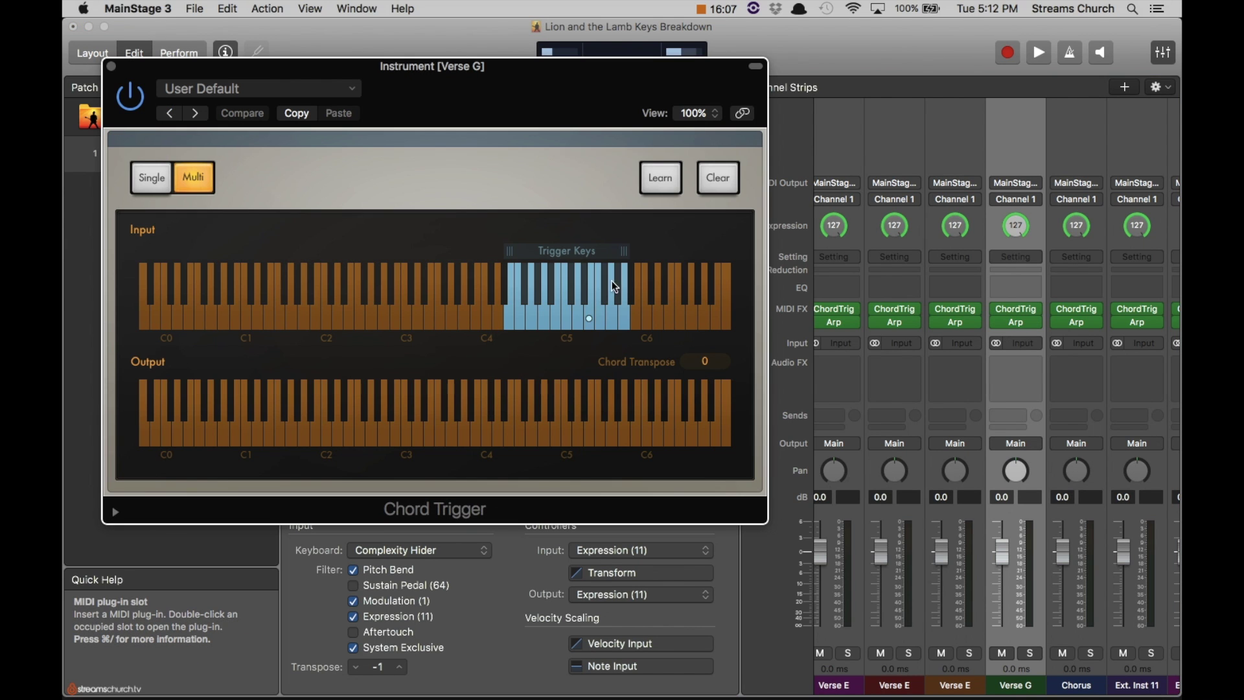
{"action": "left_click_drag", "start_coordinate": [563, 257], "coordinate": [579, 260]}
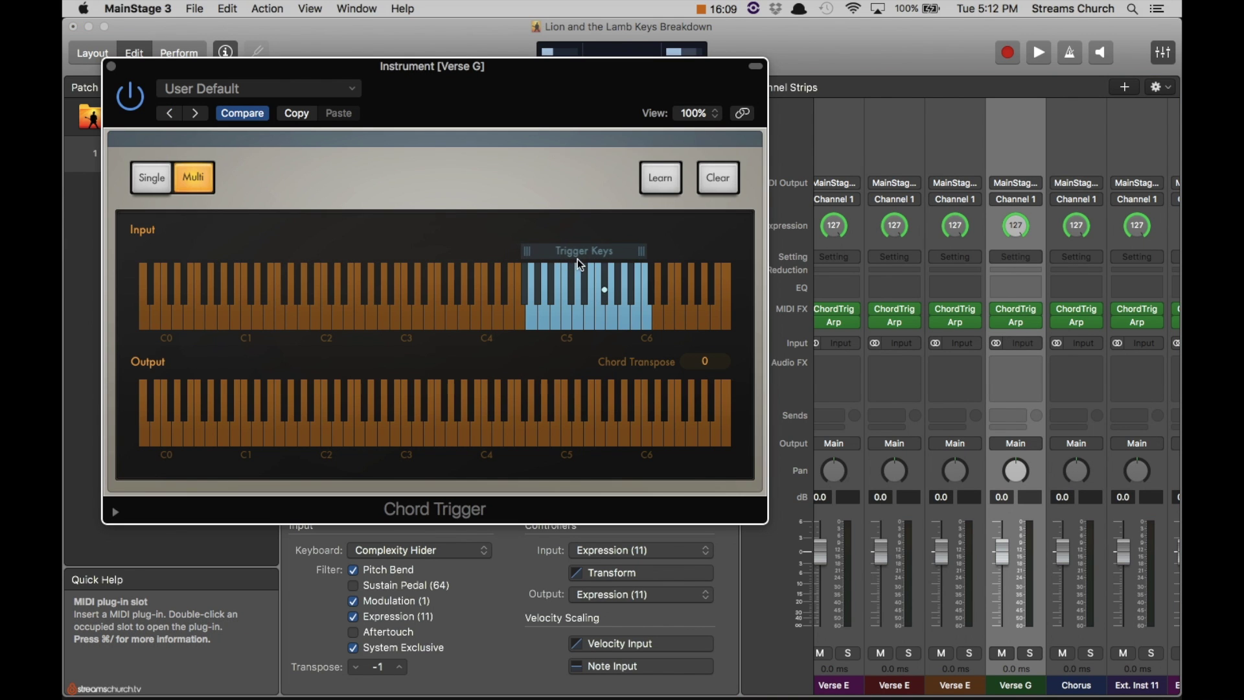
{"action": "left_click", "coordinate": [111, 66]}
- Raise the Chorus strip's transpose from -3 to -1 and shift its trigger keys up one semitone
{"action": "scroll", "coordinate": [998, 145], "scroll_direction": "right", "scroll_amount": 3}
{"action": "left_click", "coordinate": [969, 144]}
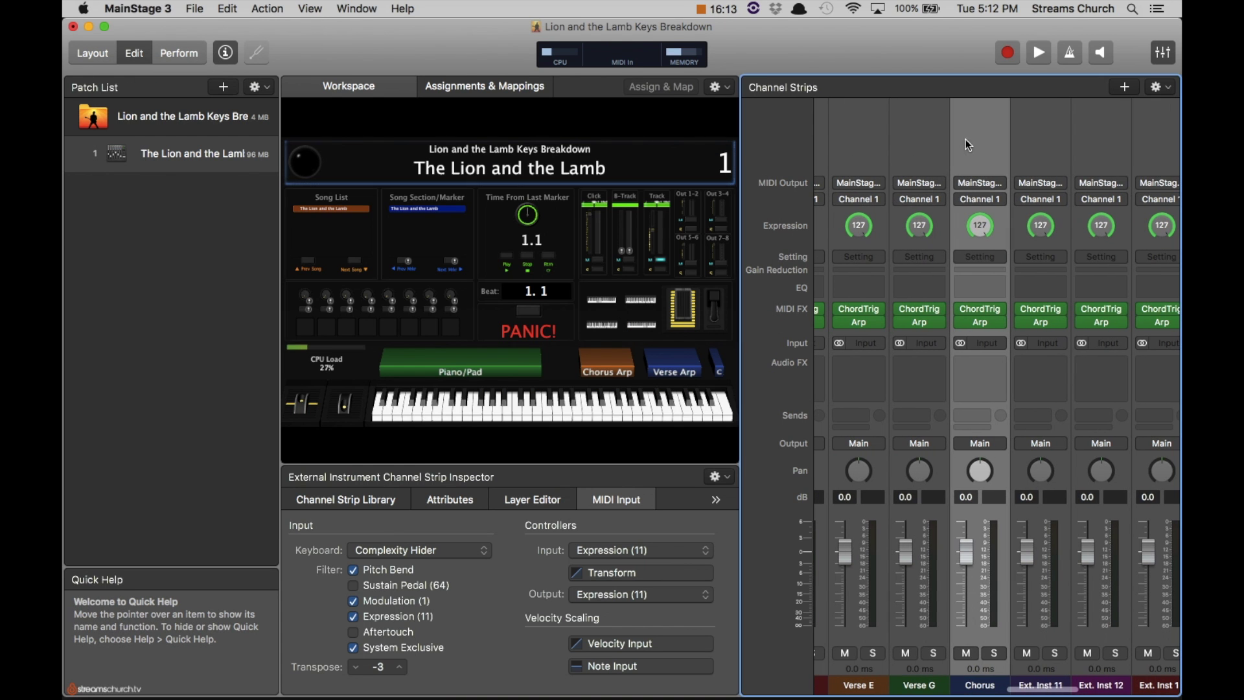
{"action": "left_click", "coordinate": [400, 668]}
{"action": "left_click", "coordinate": [399, 668]}
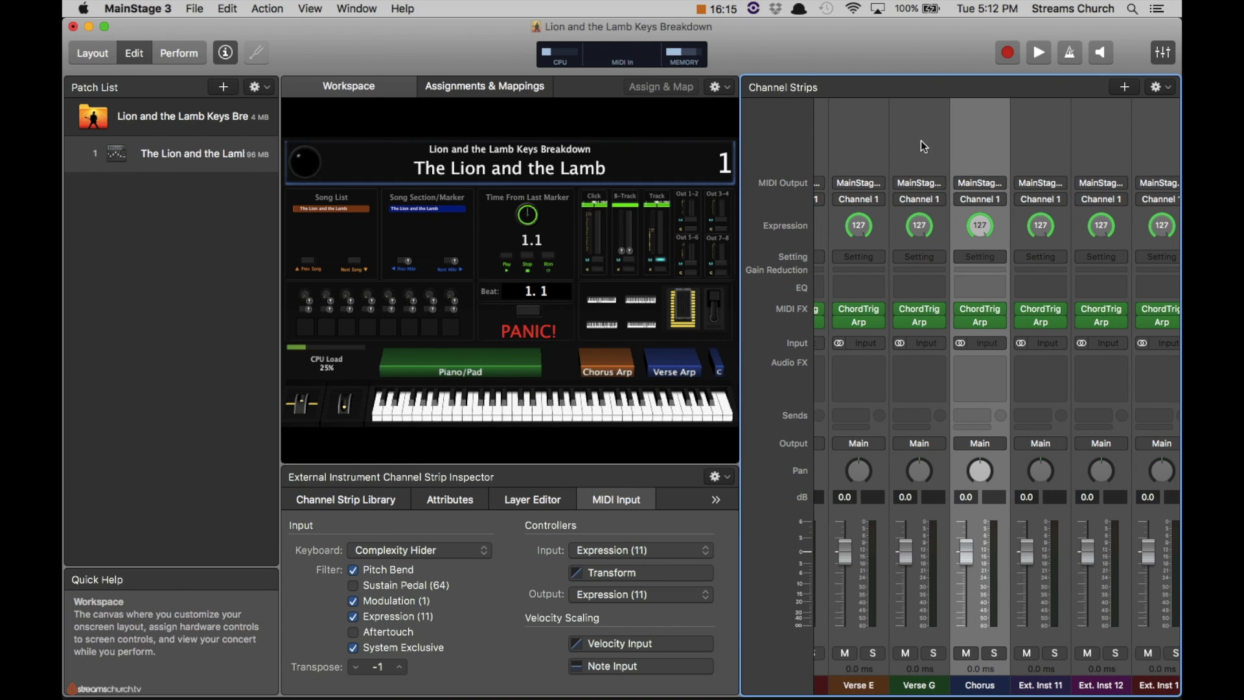
{"action": "double_click", "coordinate": [983, 309]}
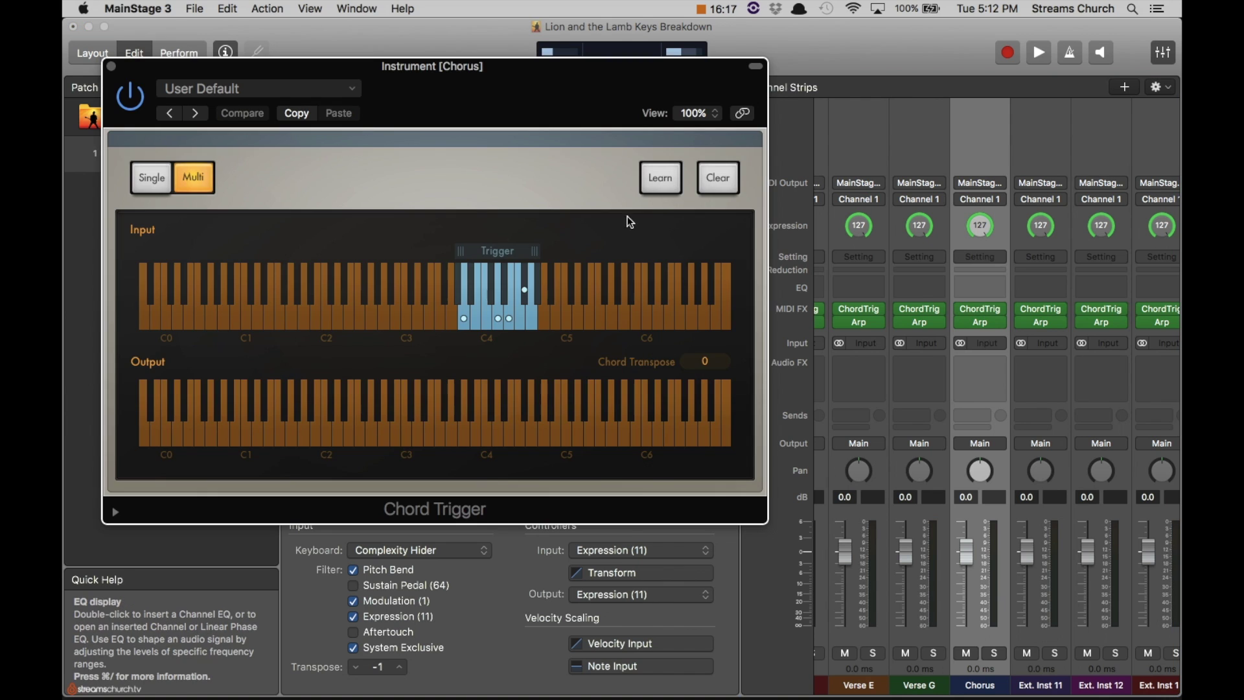
{"action": "left_click_drag", "start_coordinate": [491, 254], "coordinate": [503, 255]}
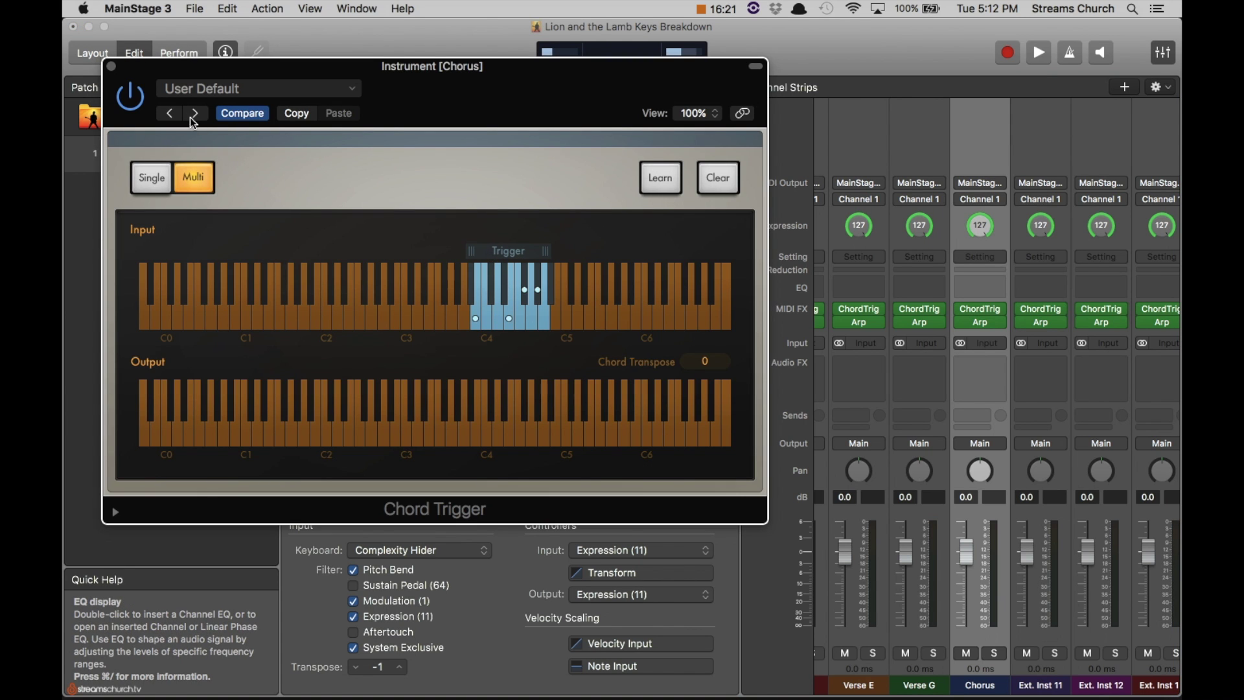
{"action": "left_click", "coordinate": [111, 66]}
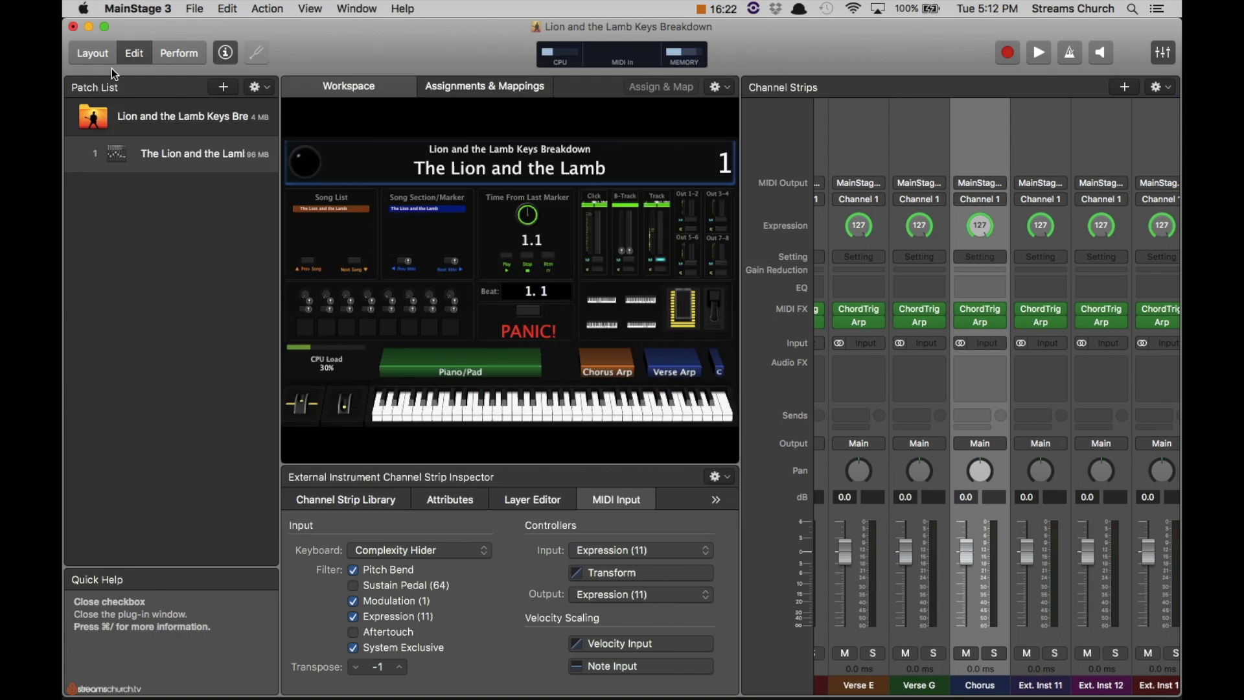
- Set Ext. Inst 11's transpose to -1 and shift its Chord Trigger keys up one semitone
{"action": "left_click", "coordinate": [1036, 137]}
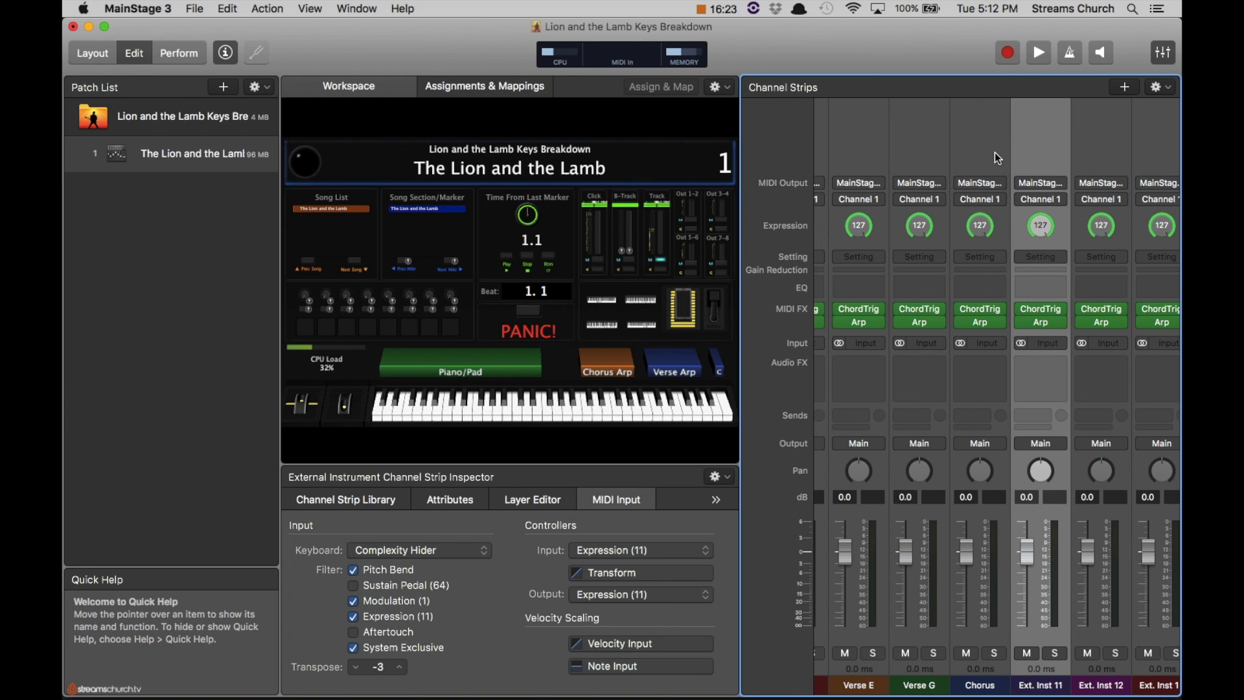
{"action": "left_click", "coordinate": [401, 667]}
{"action": "left_click", "coordinate": [401, 667]}
{"action": "double_click", "coordinate": [1041, 311]}
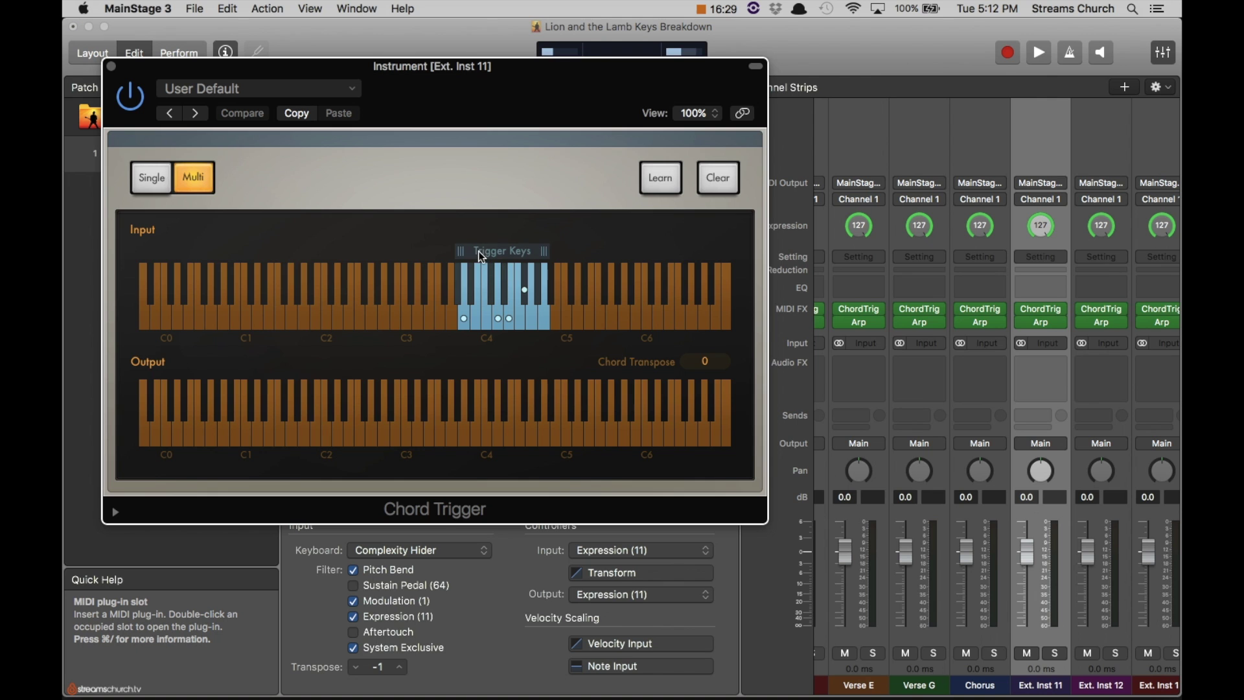
{"action": "left_click_drag", "start_coordinate": [481, 256], "coordinate": [494, 255]}
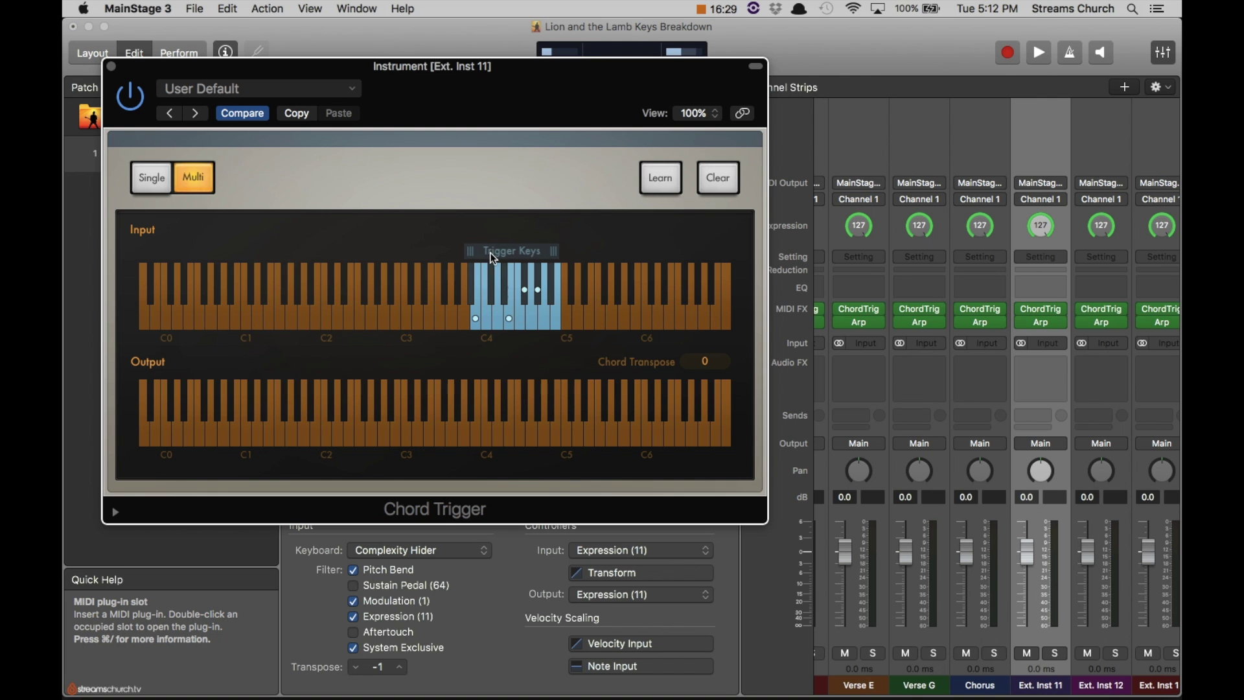
{"action": "left_click", "coordinate": [111, 67]}
- Set Ext. Inst 12's transpose to -1 and move its Chord Trigger zone up one key
{"action": "scroll", "coordinate": [1010, 150], "scroll_direction": "right", "scroll_amount": 1}
{"action": "scroll", "coordinate": [1009, 149], "scroll_direction": "right", "scroll_amount": 1}
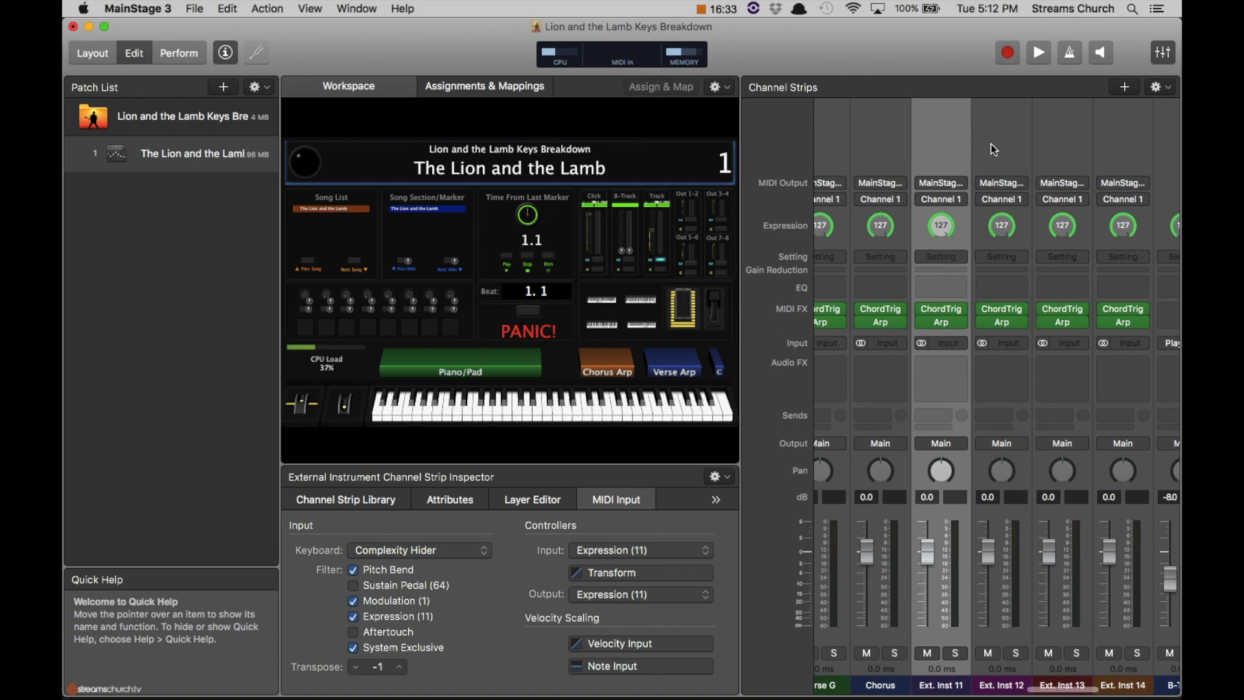
{"action": "left_click", "coordinate": [990, 143]}
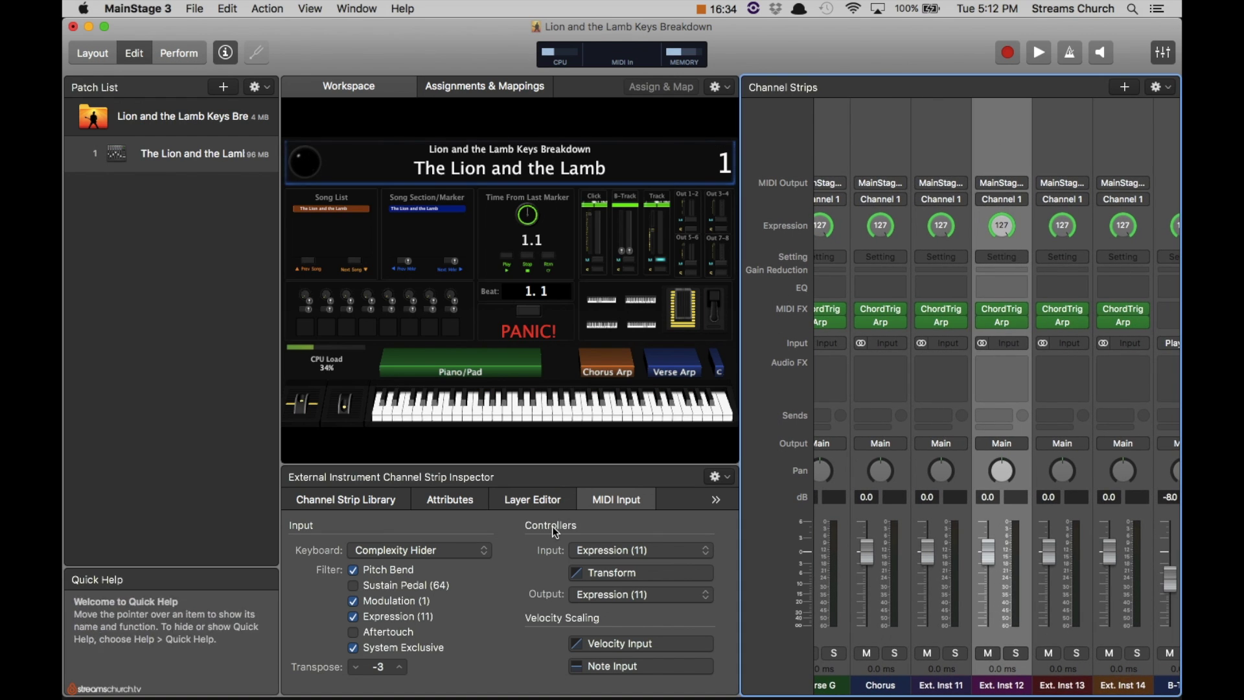
{"action": "left_click", "coordinate": [402, 666]}
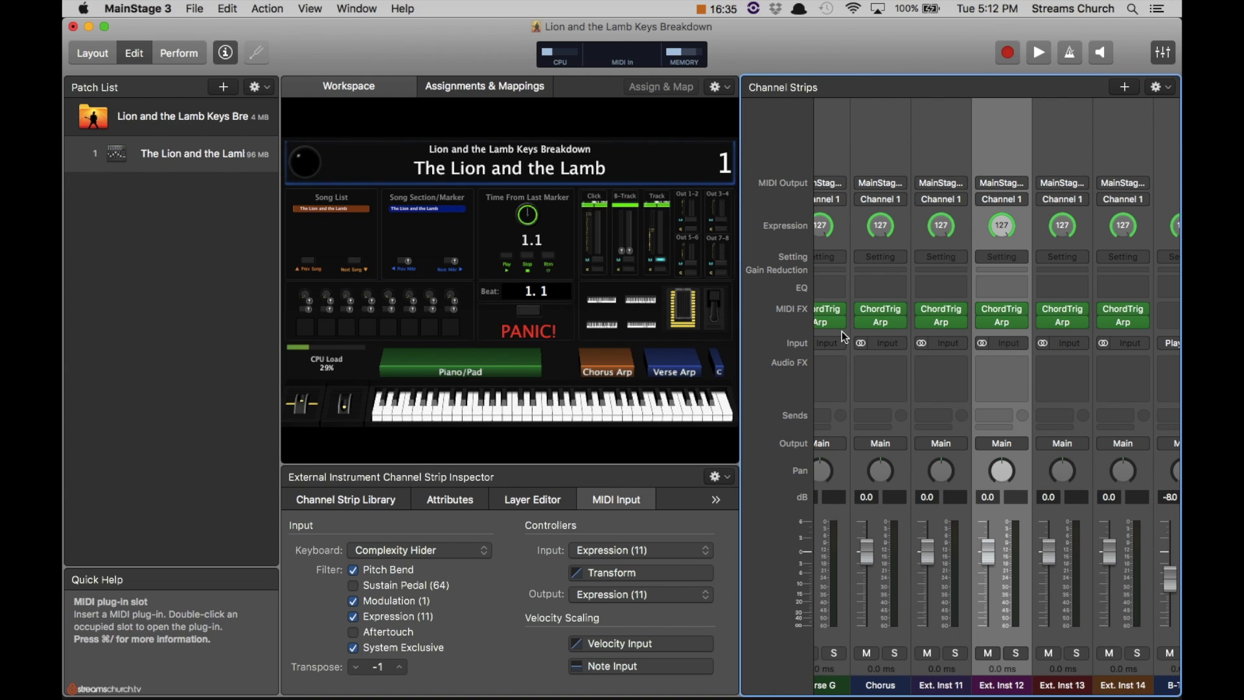
{"action": "left_click", "coordinate": [1002, 311]}
{"action": "left_click_drag", "start_coordinate": [485, 254], "coordinate": [499, 259]}
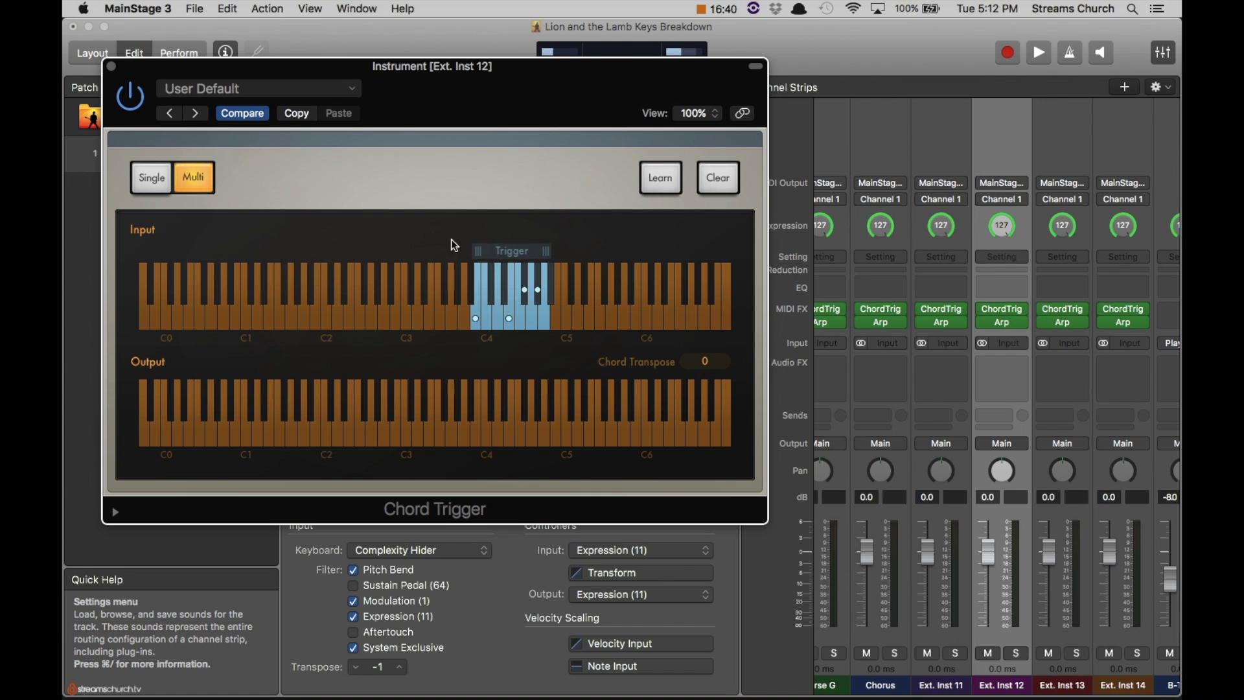
{"action": "left_click", "coordinate": [111, 66]}
- Shift Ext. Inst 13's Chord Trigger range up one key
{"action": "scroll", "coordinate": [952, 130], "scroll_direction": "right", "scroll_amount": 1}
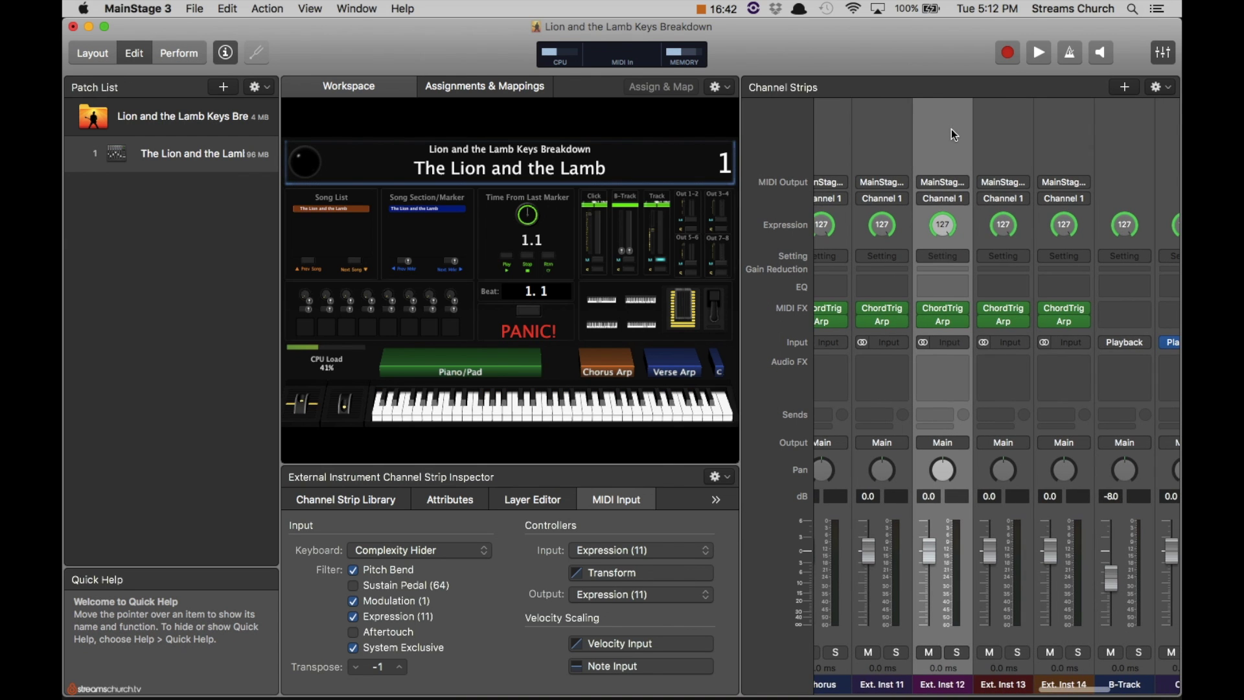
{"action": "left_click", "coordinate": [995, 139]}
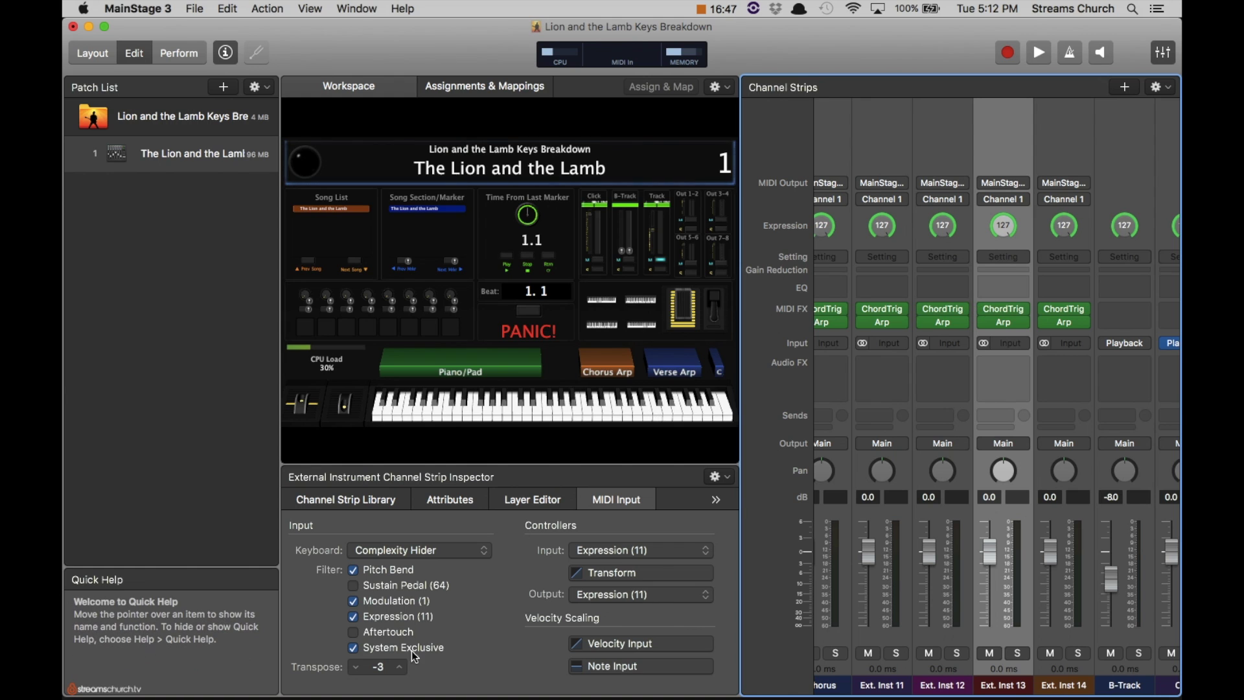
{"action": "double_click", "coordinate": [1005, 311]}
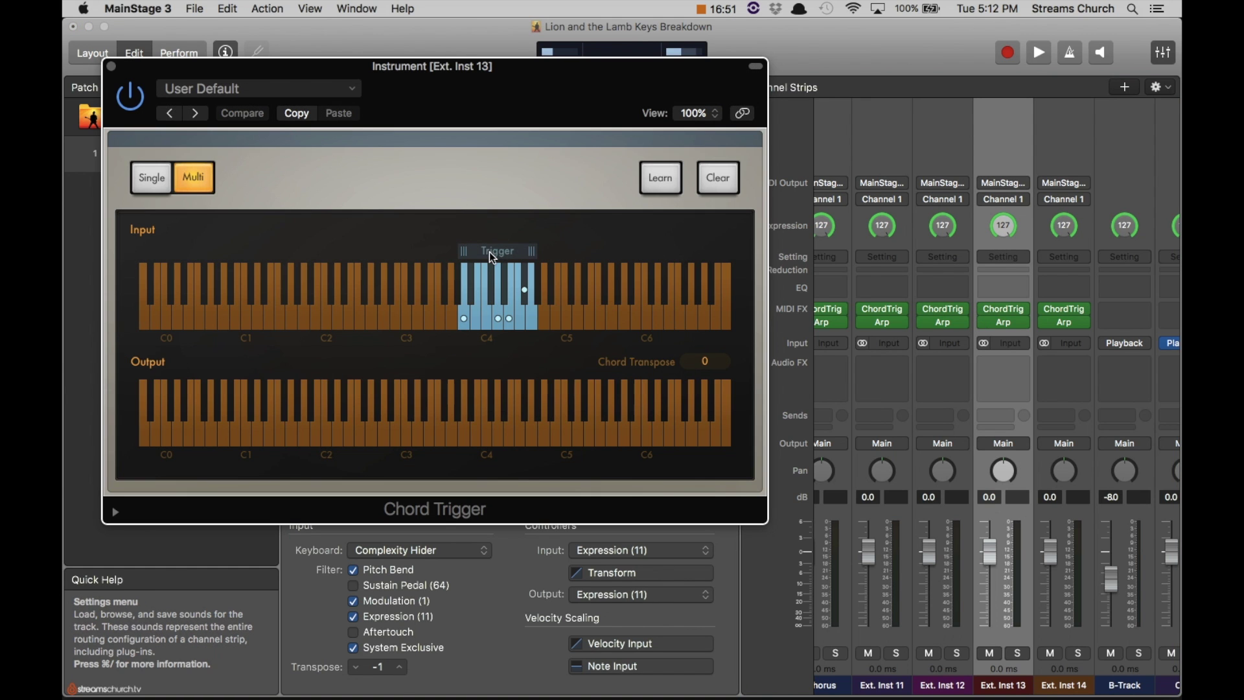
{"action": "left_click_drag", "start_coordinate": [490, 252], "coordinate": [504, 254]}
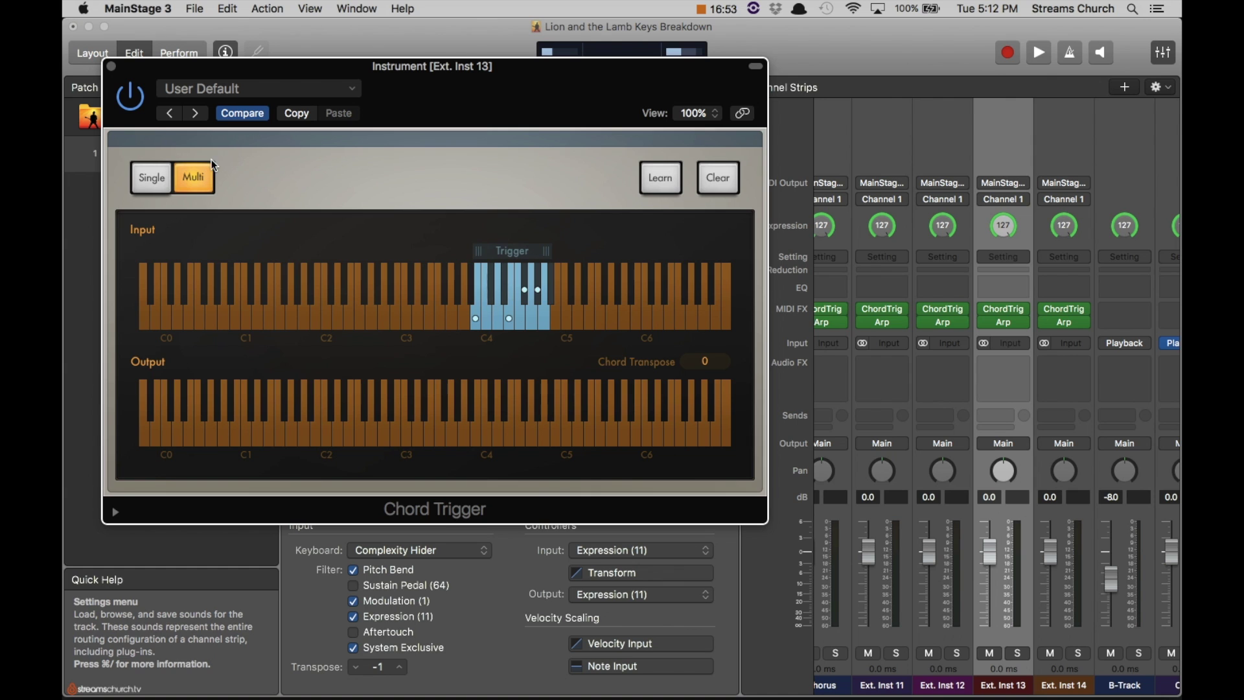
{"action": "left_click", "coordinate": [113, 67]}
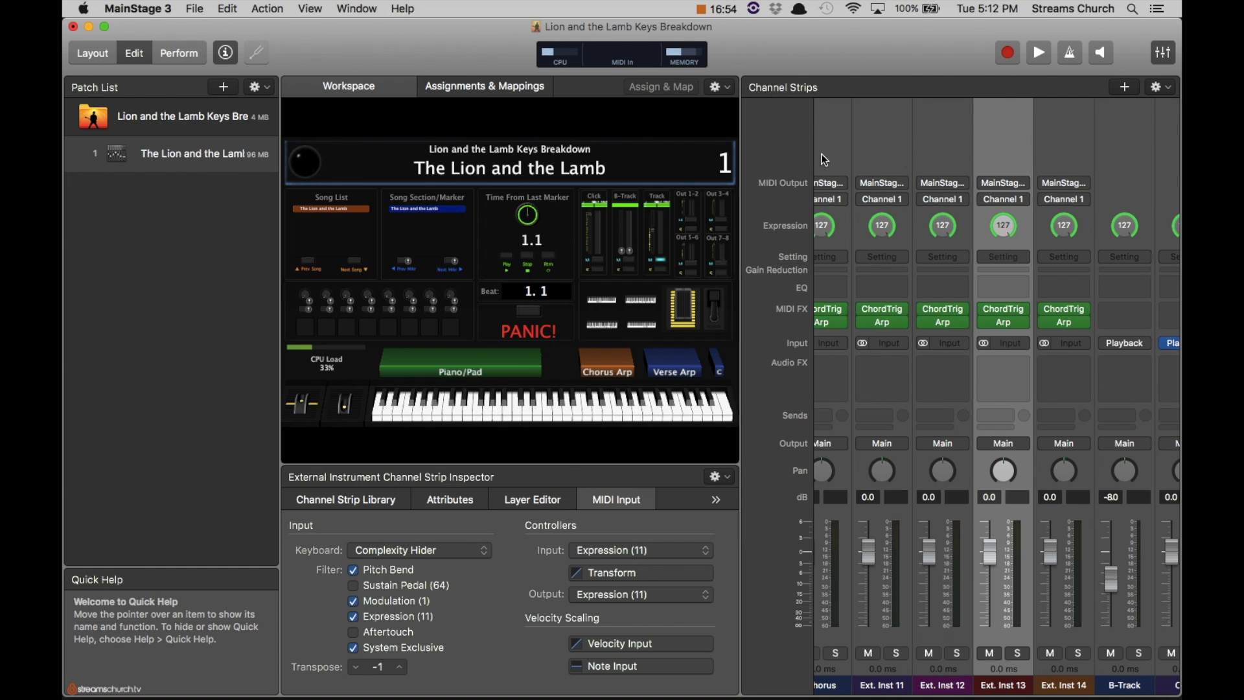
- Set Ext. Inst 14's transpose to -1 and move its Chord Trigger keys up one semitone
{"action": "scroll", "coordinate": [1021, 149], "scroll_direction": "right", "scroll_amount": 3}
{"action": "left_click", "coordinate": [1009, 141]}
{"action": "left_click", "coordinate": [972, 152]}
{"action": "left_click", "coordinate": [1020, 138]}
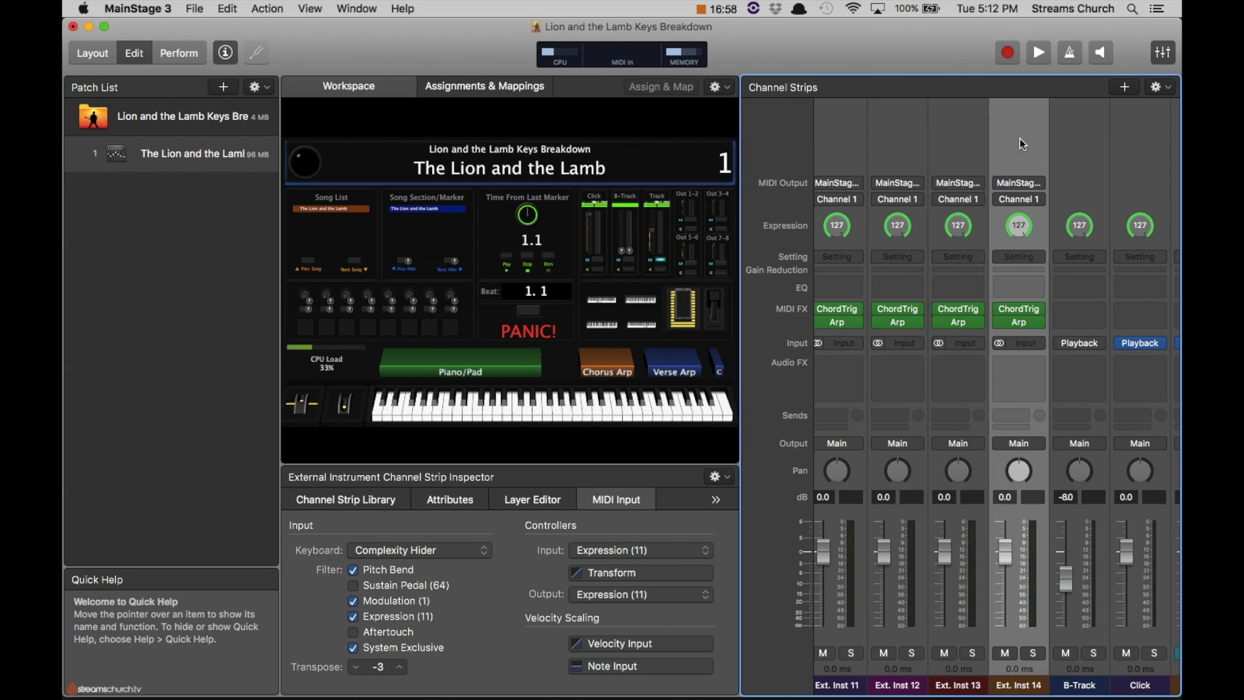
{"action": "left_click", "coordinate": [403, 667]}
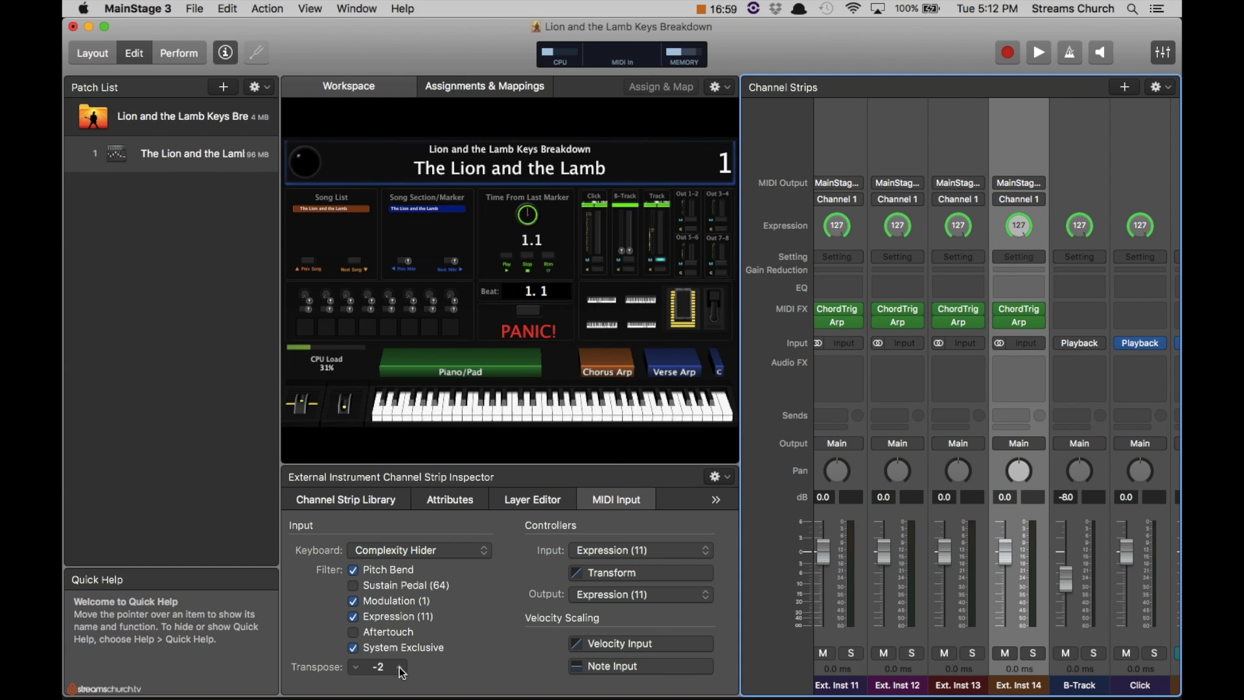
{"action": "double_click", "coordinate": [1020, 309]}
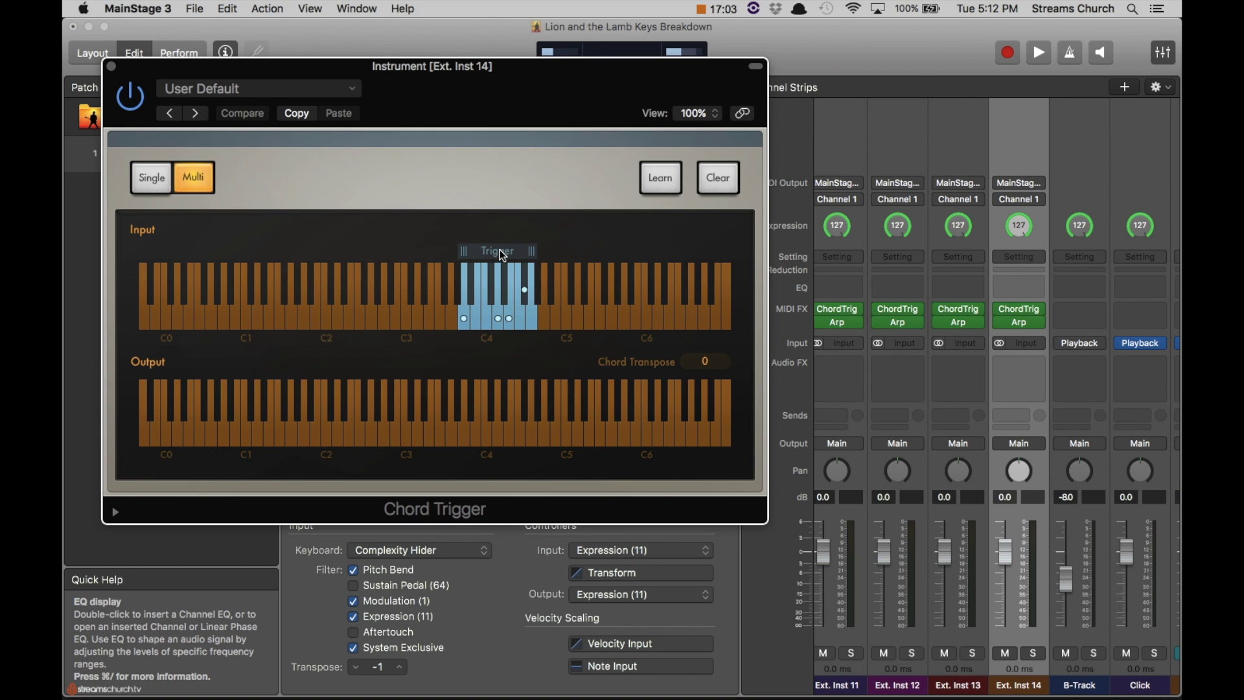
{"action": "left_click_drag", "start_coordinate": [501, 256], "coordinate": [515, 254]}
{"action": "left_click", "coordinate": [112, 67]}
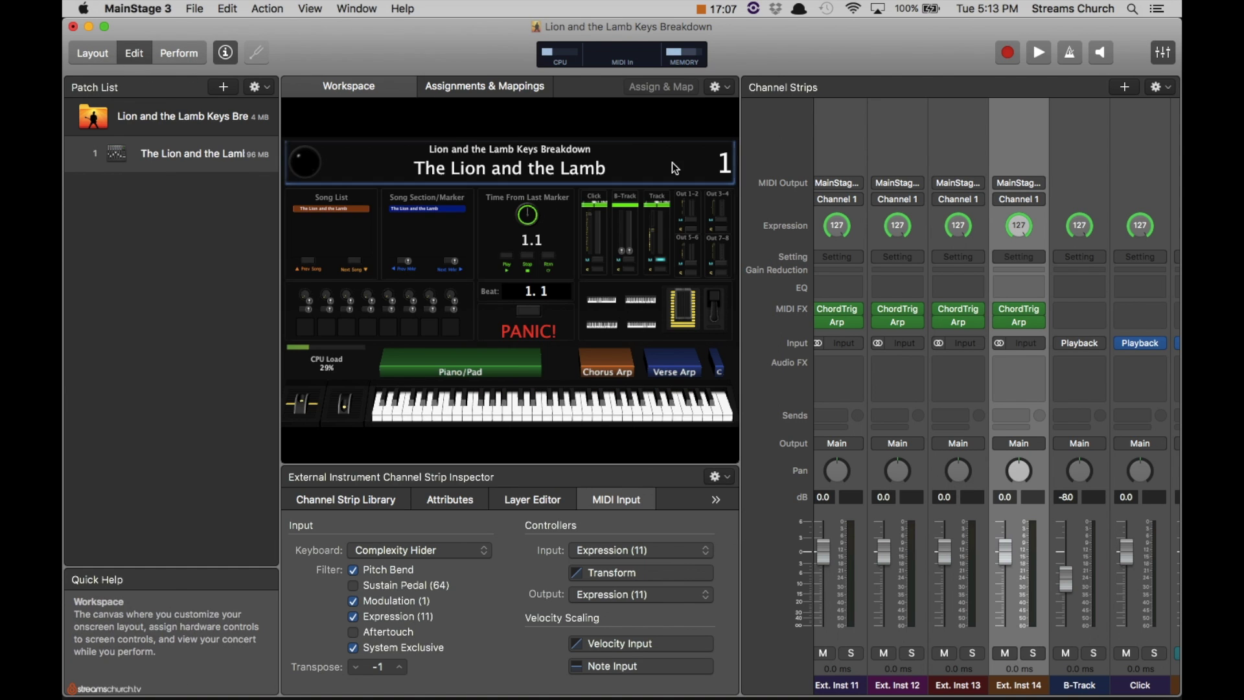
- Review the remaining channel strips and save the Lion and the Lamb Keys Breakdown concert (Cmd+S)
{"action": "scroll", "coordinate": [973, 146], "scroll_direction": "right", "scroll_amount": 5}
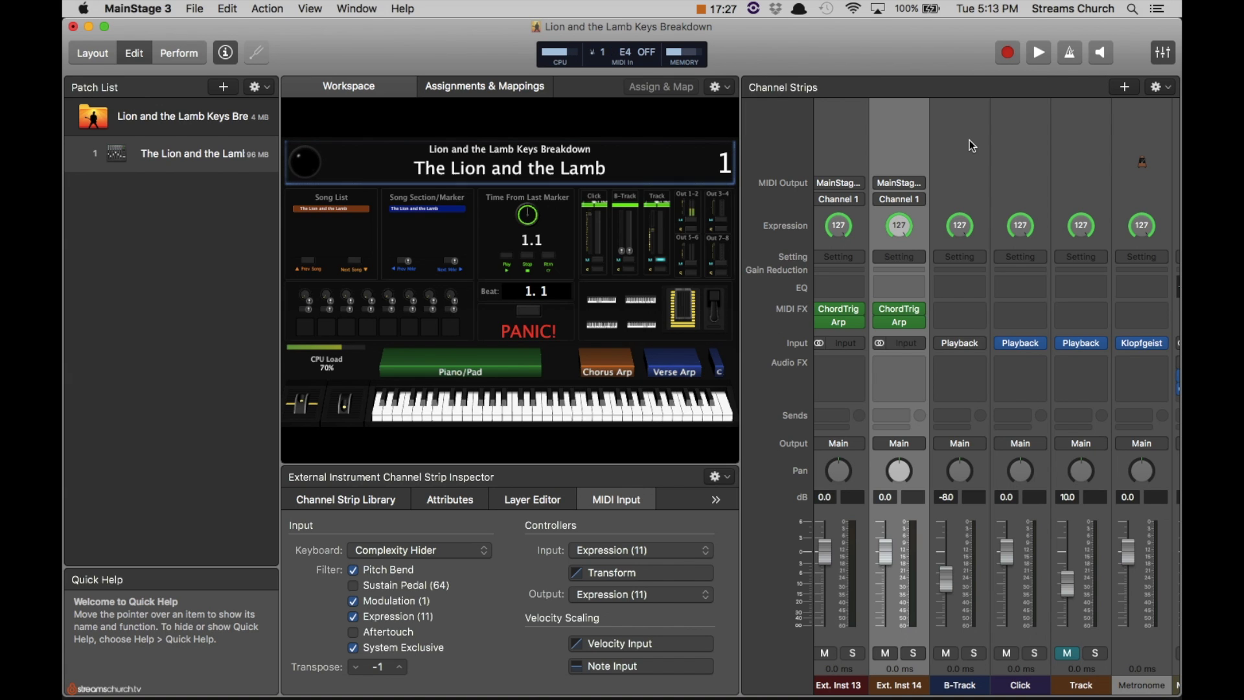
{"action": "mouse_move", "coordinate": [1021, 344]}
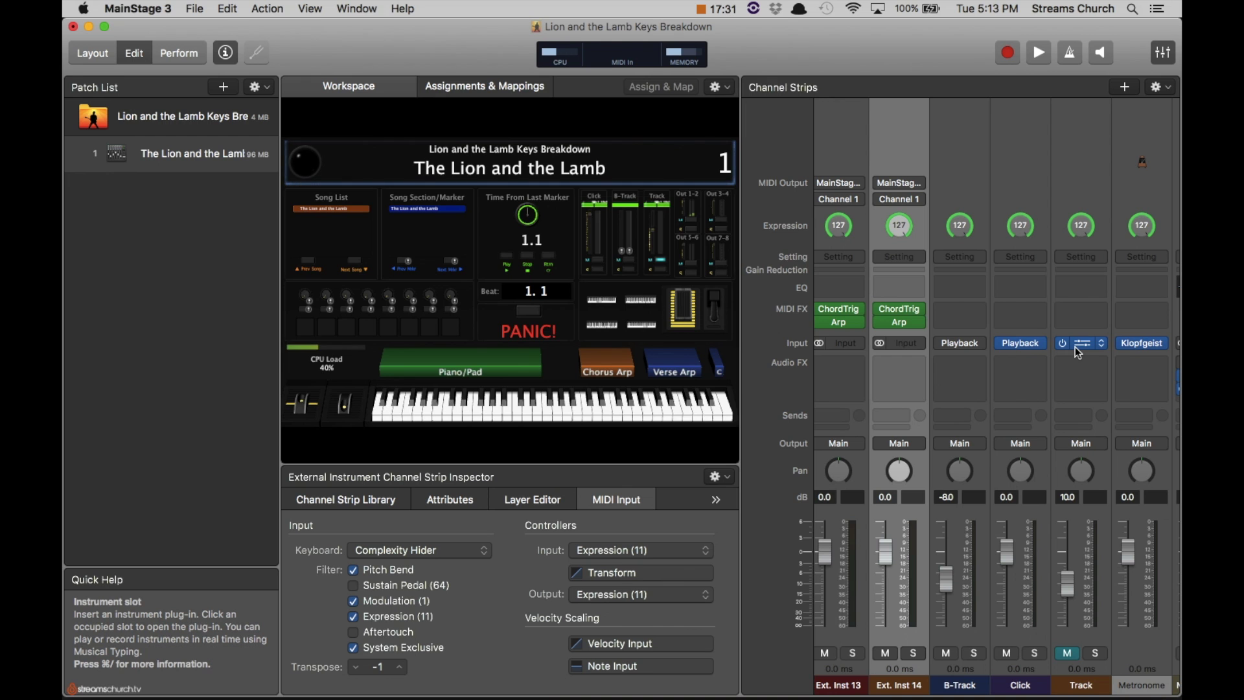
{"action": "key", "text": "super+s"}
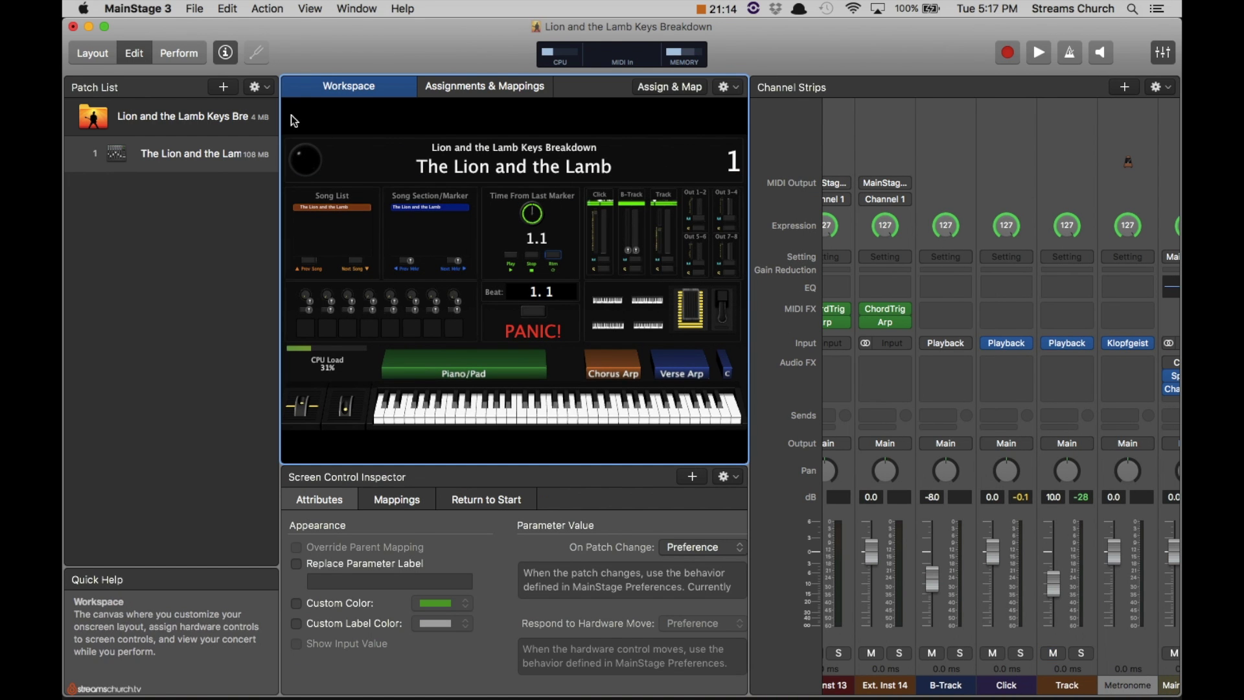
- In full-screen Perform view, mute the Click channel and start playing the song
{"action": "left_click", "coordinate": [185, 57]}
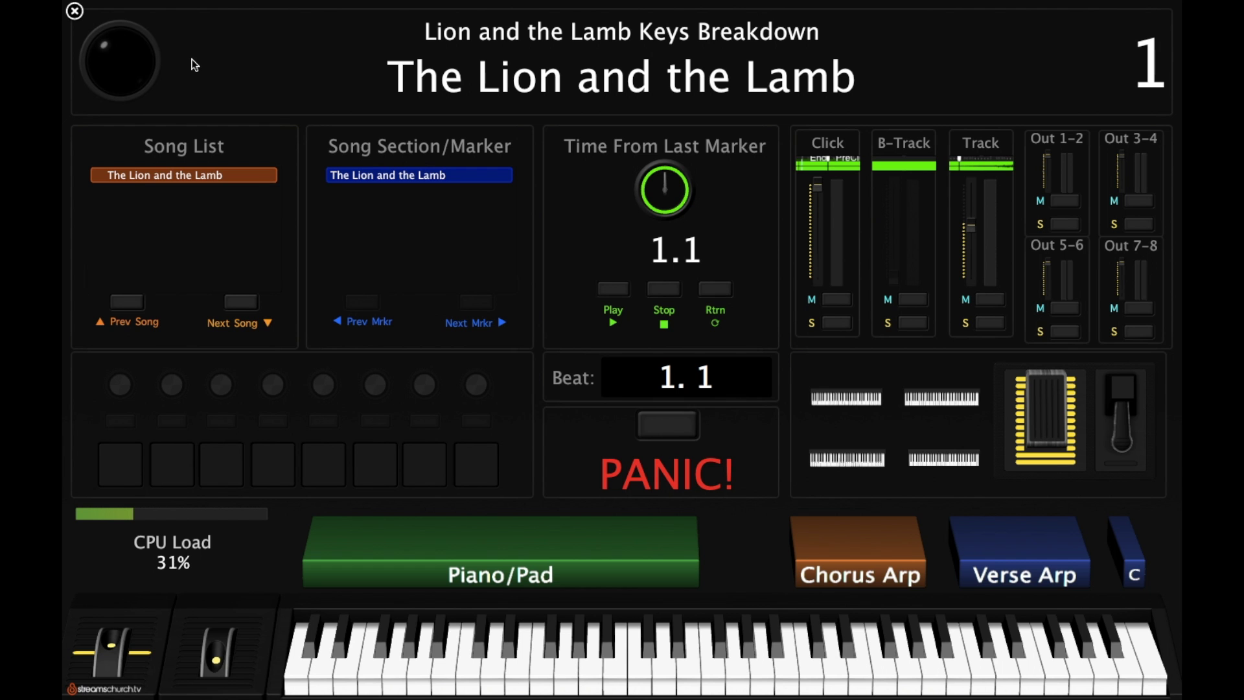
{"action": "left_click", "coordinate": [838, 299]}
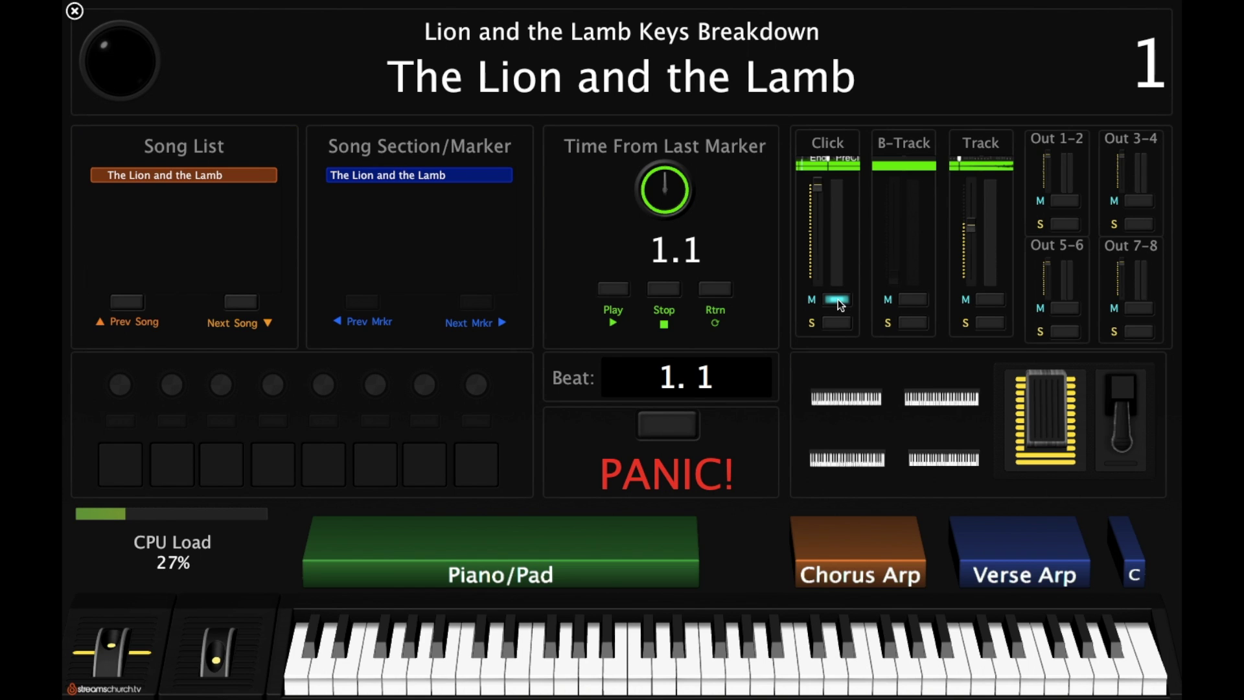
{"action": "left_click", "coordinate": [614, 290]}
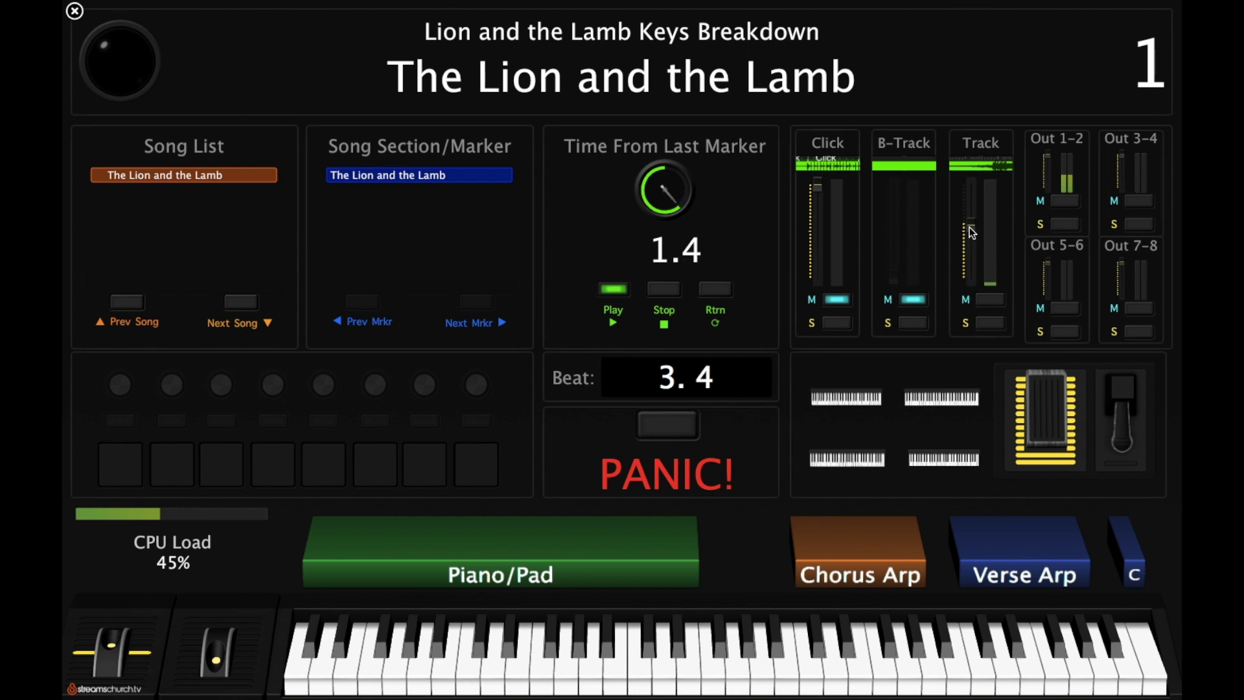
- Lower the Track channel's fader, stop playback, and return to Edit mode
{"action": "left_click_drag", "start_coordinate": [971, 227], "coordinate": [971, 197]}
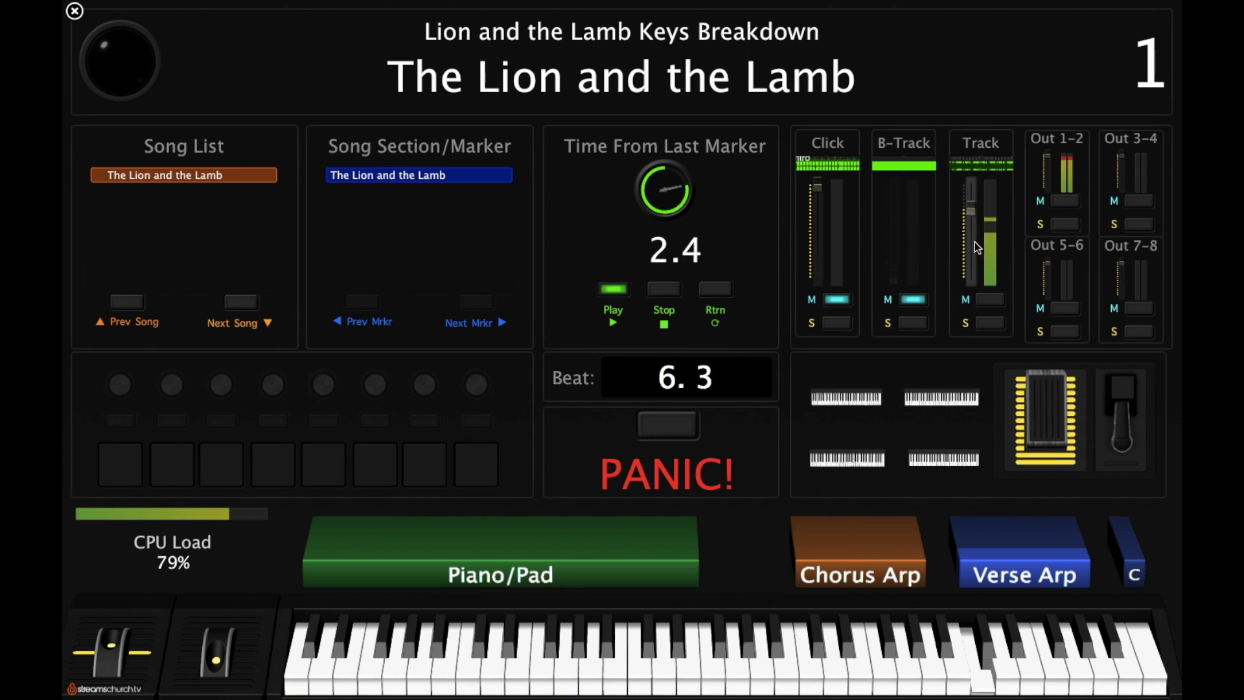
{"action": "left_click_drag", "start_coordinate": [976, 215], "coordinate": [977, 269]}
{"action": "left_click_drag", "start_coordinate": [977, 315], "coordinate": [982, 346]}
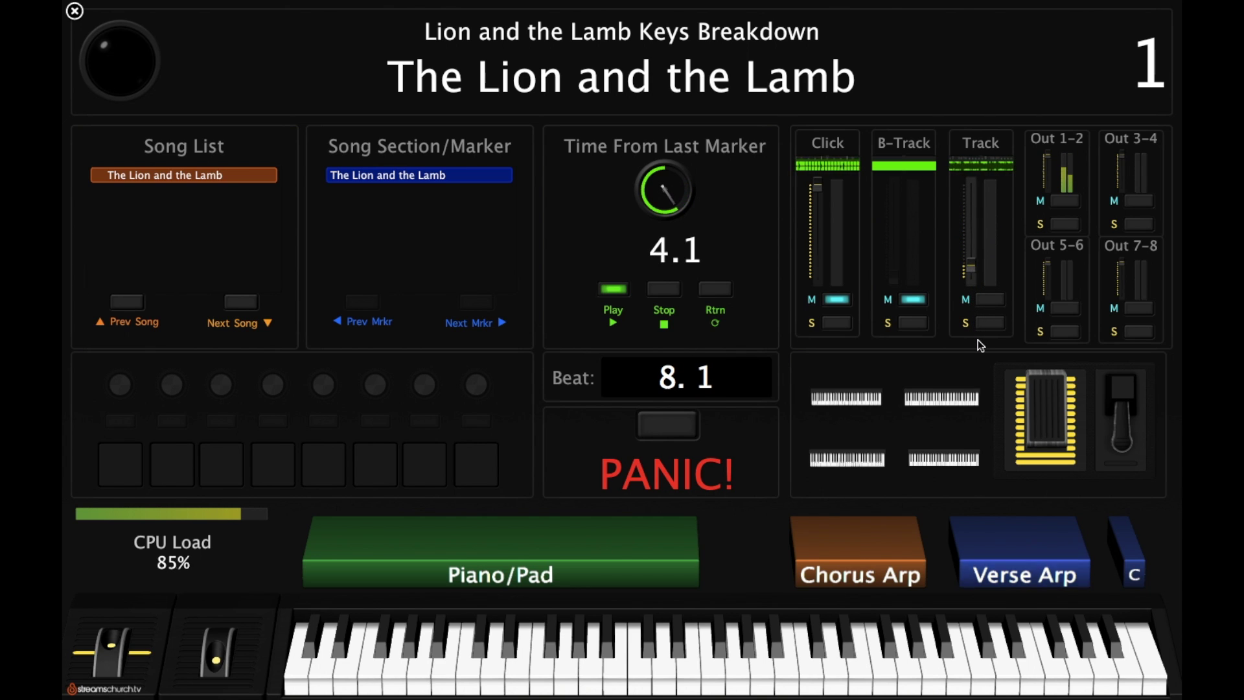
{"action": "left_click", "coordinate": [664, 289]}
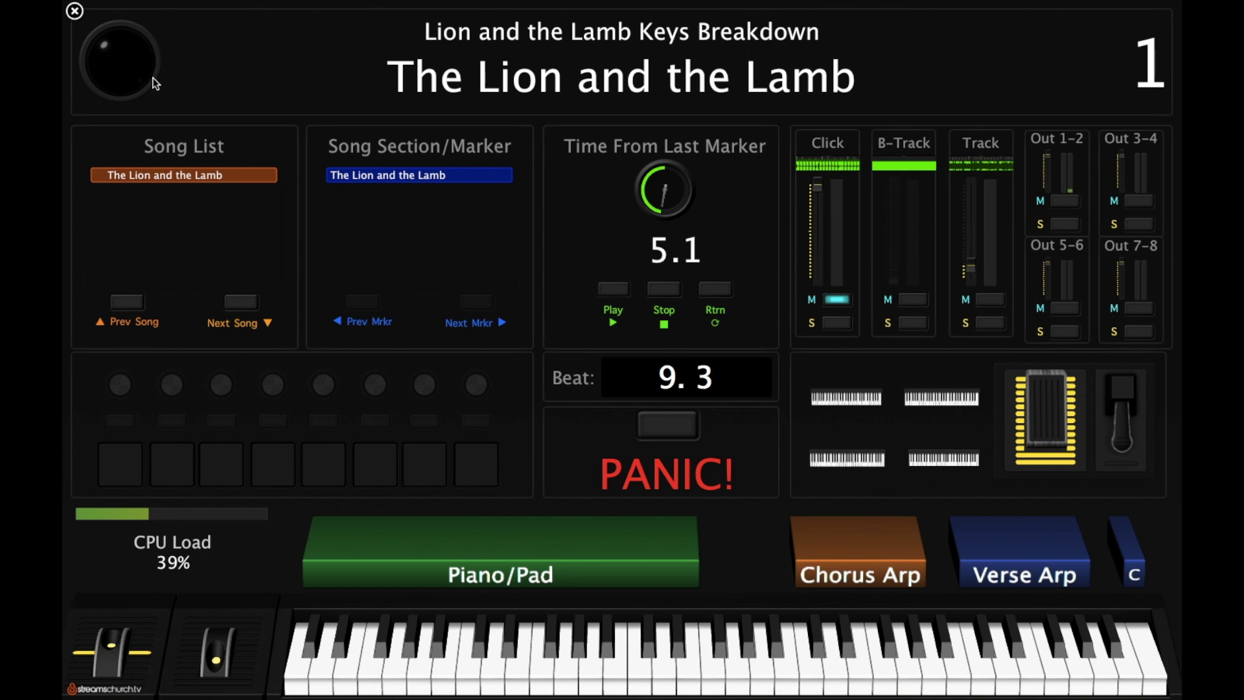
{"action": "left_click", "coordinate": [74, 11]}
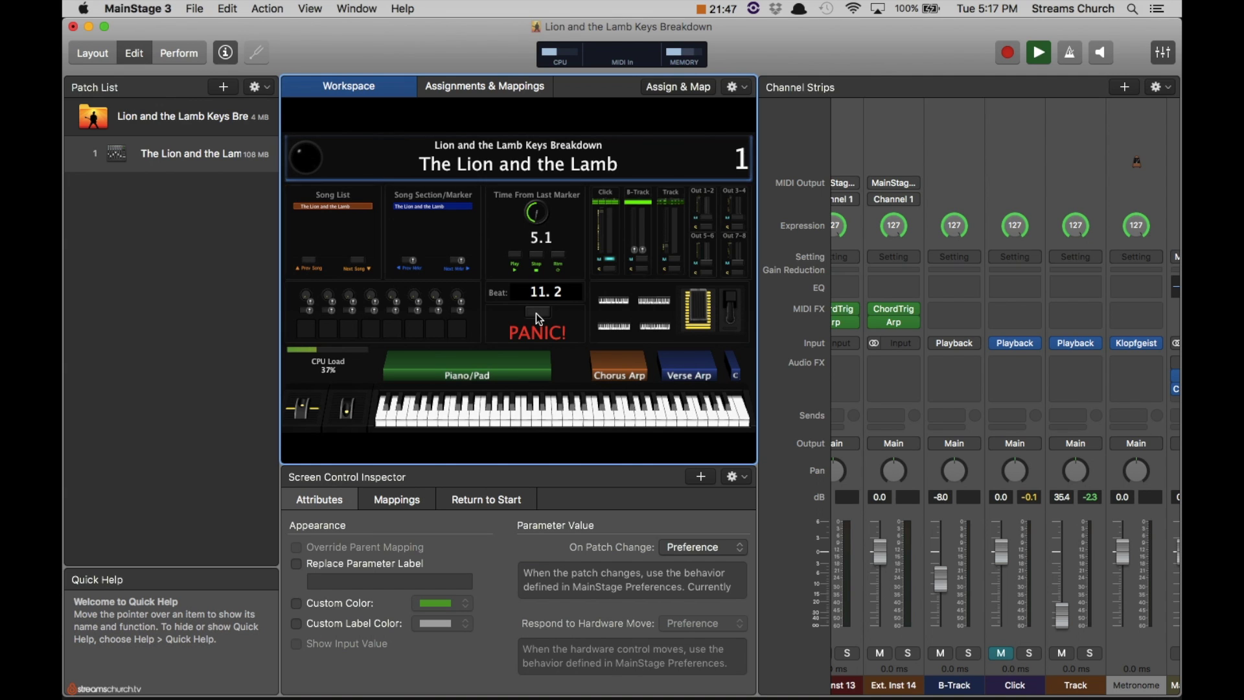
- Send a PANIC! MIDI reset, return the song position to 1.1, and show the first strips
{"action": "left_click", "coordinate": [535, 313]}
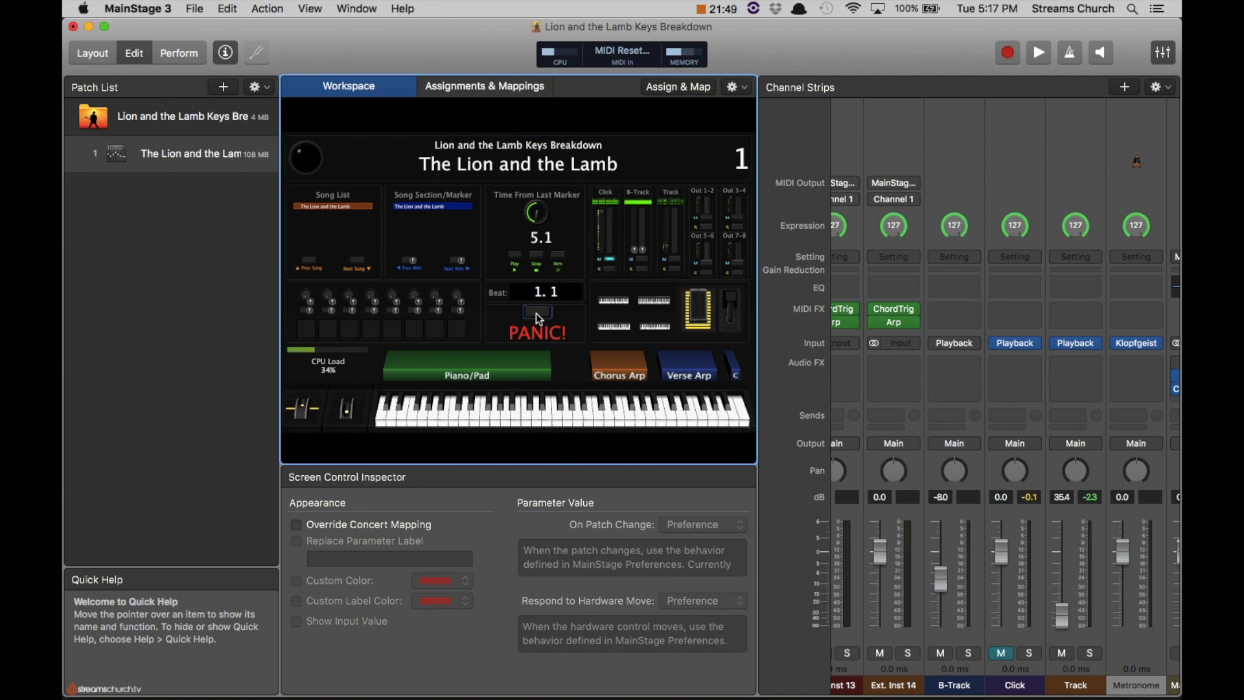
{"action": "left_click", "coordinate": [560, 257]}
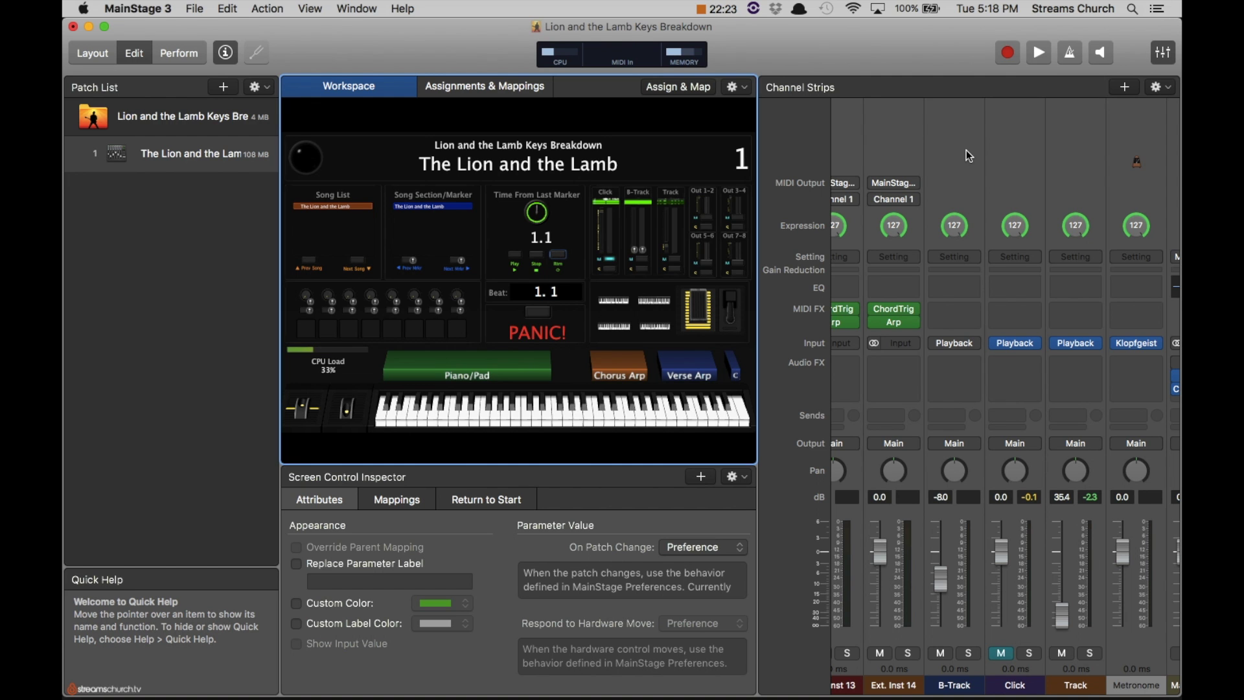
{"action": "scroll", "coordinate": [969, 155], "scroll_direction": "left", "scroll_amount": 10}
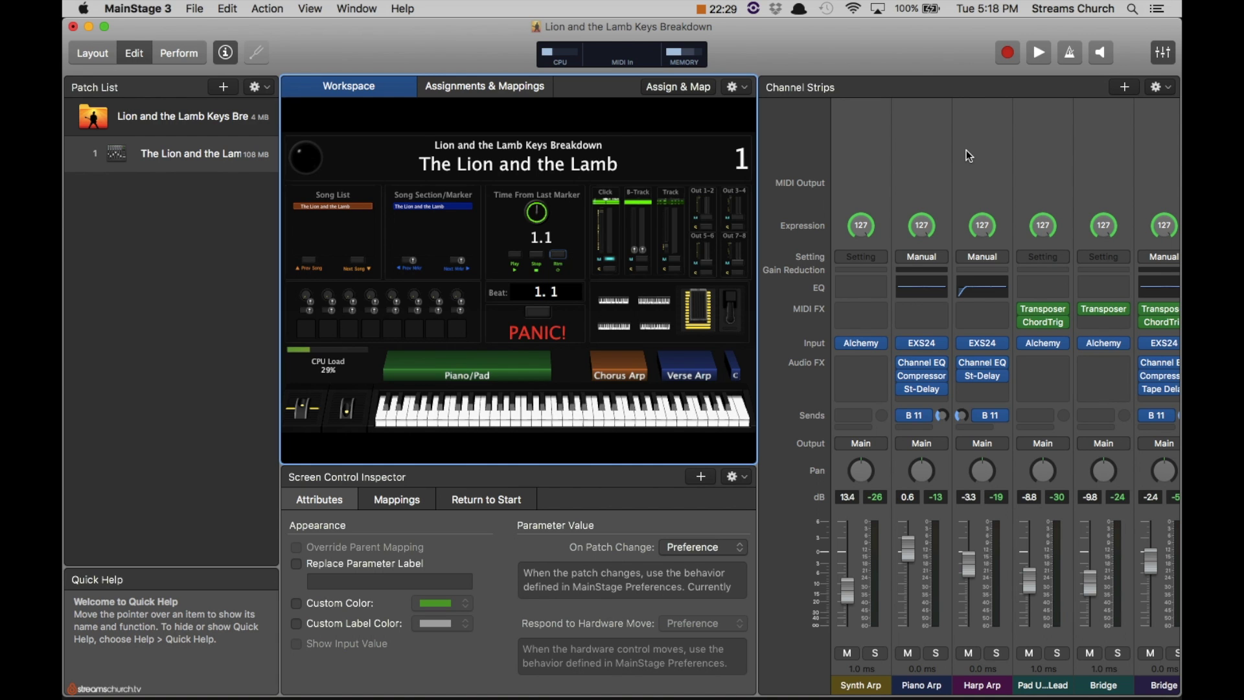
{"action": "scroll", "coordinate": [969, 155], "scroll_direction": "right", "scroll_amount": 10}
{"action": "scroll", "coordinate": [969, 156], "scroll_direction": "left", "scroll_amount": 10}
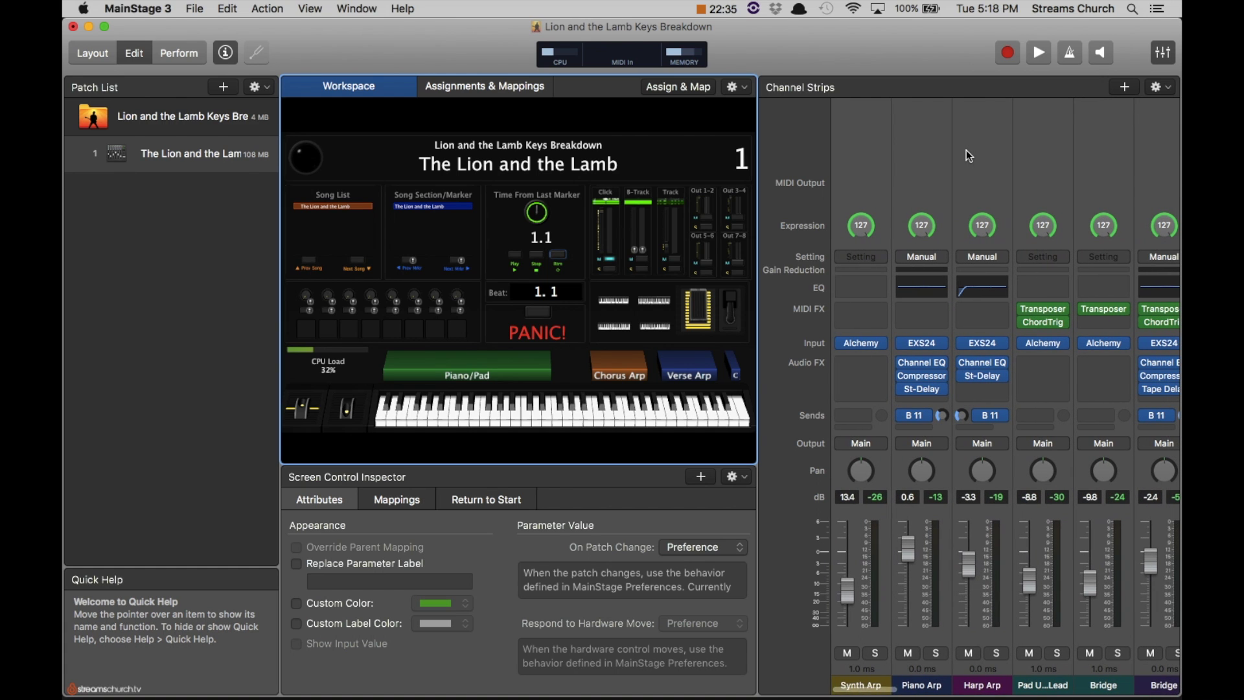